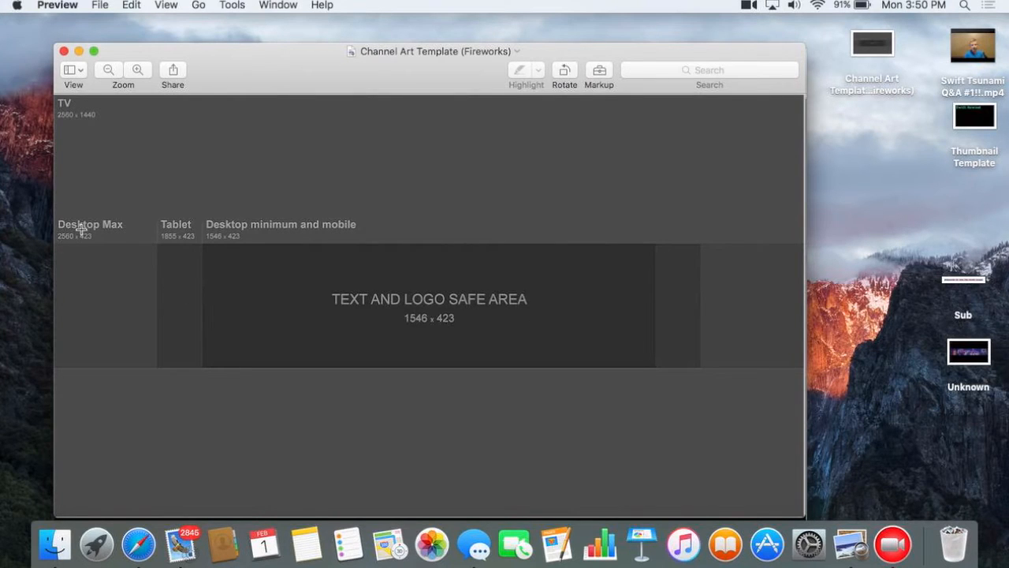
- View the Channel Art Template alongside the finished Unknown banner image and close both previews
left_click(63, 52)
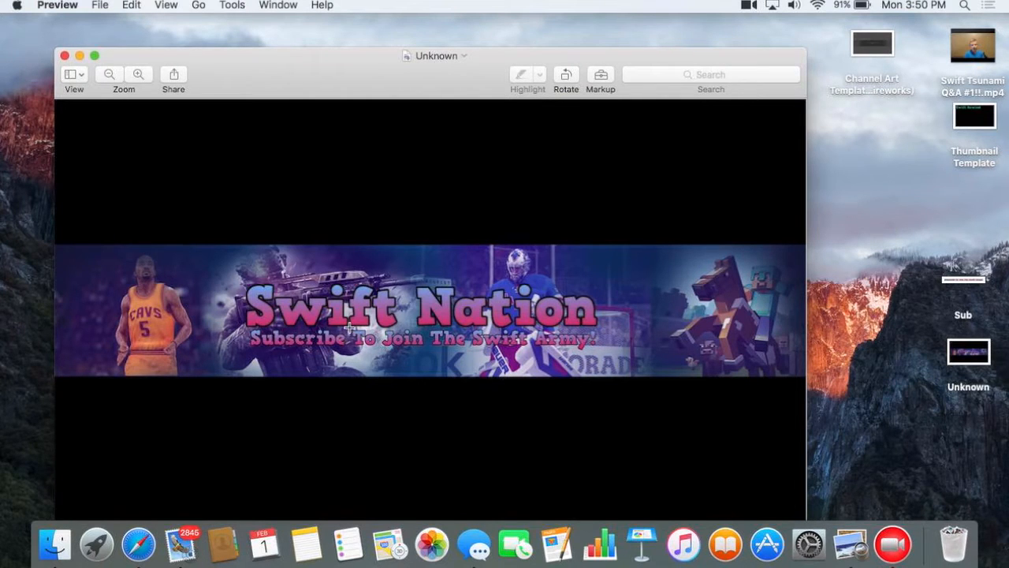
left_click(872, 55)
double_click(872, 56)
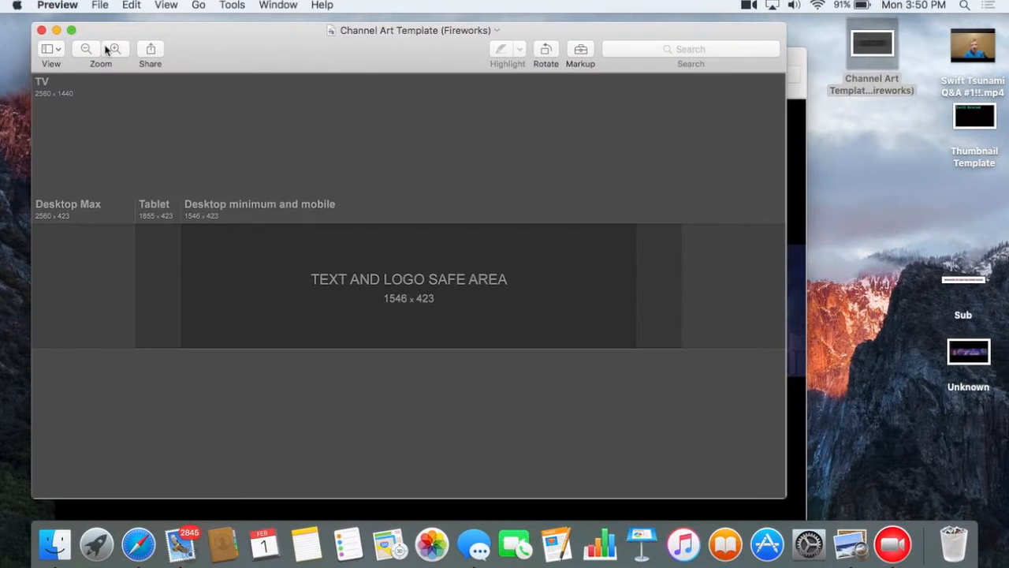
left_click_drag(147, 37, 254, 21)
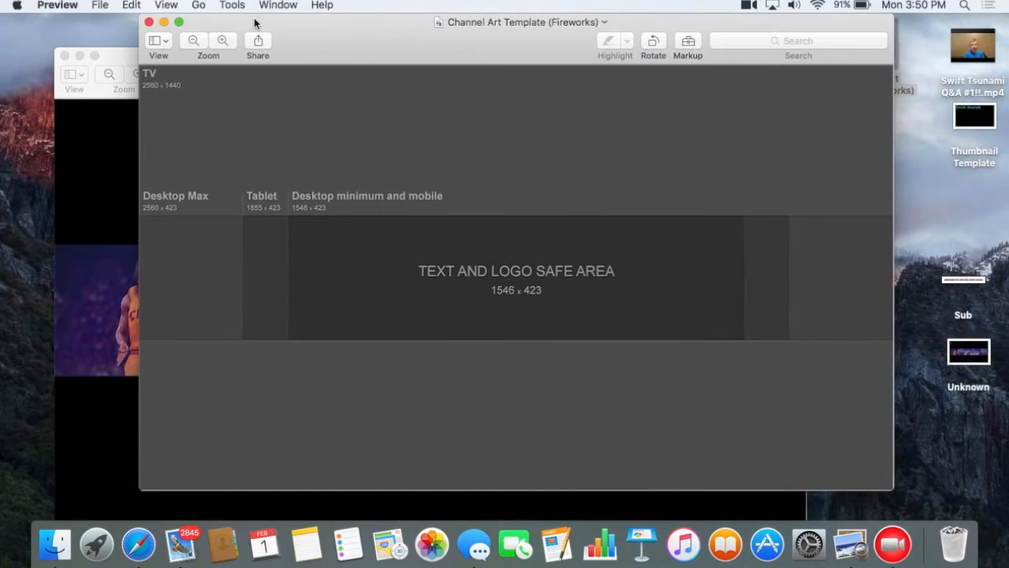
left_click(149, 22)
left_click(64, 55)
- Switch to Safari and open the PicMonkey photo editor website
left_click(96, 543)
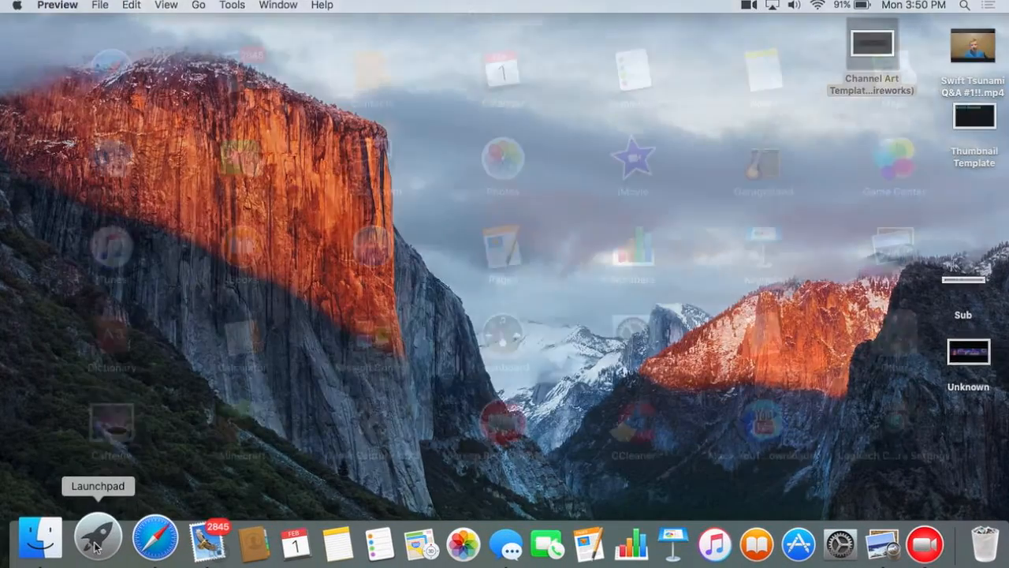
left_click(139, 543)
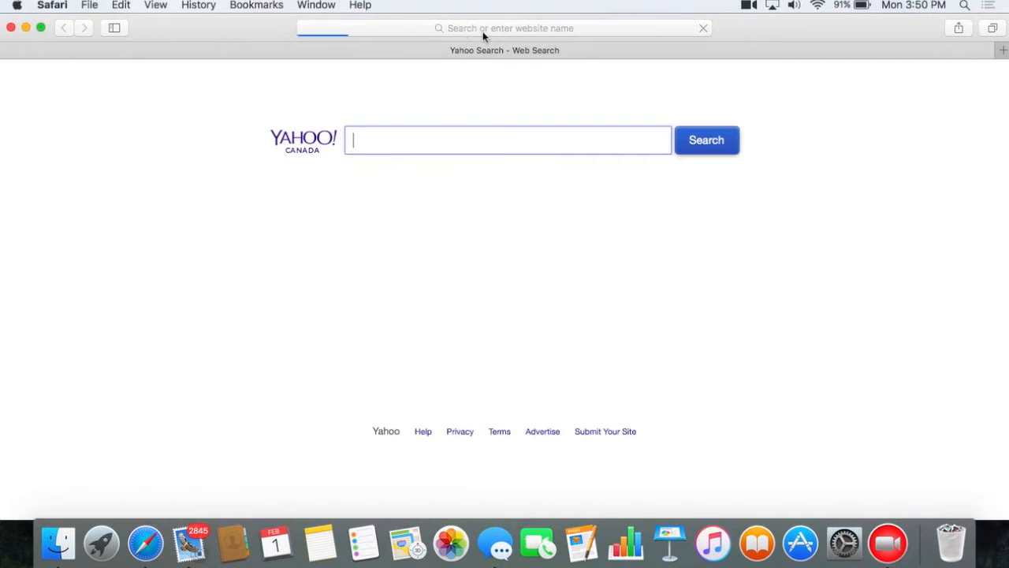
left_click(513, 27)
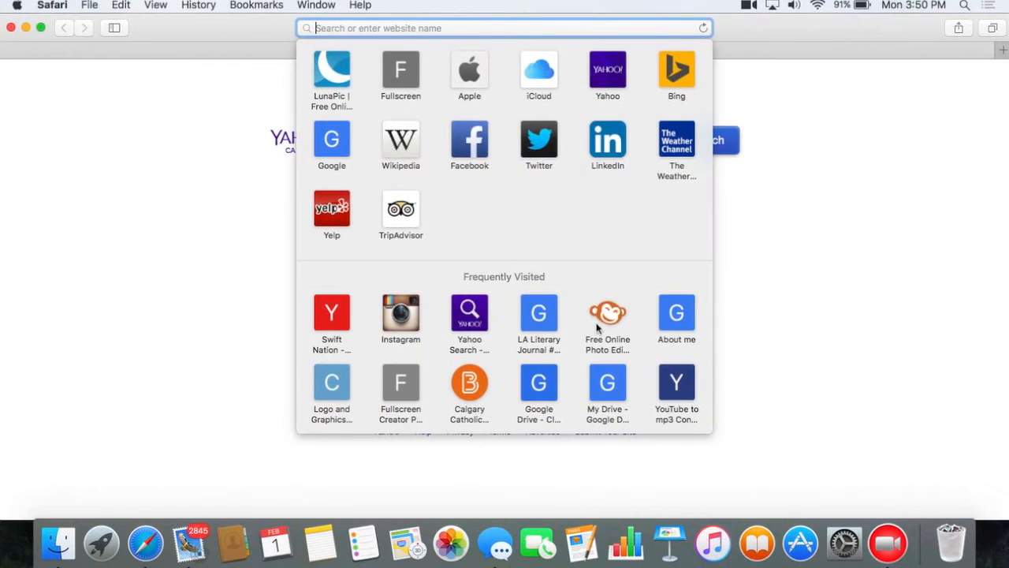
left_click(600, 319)
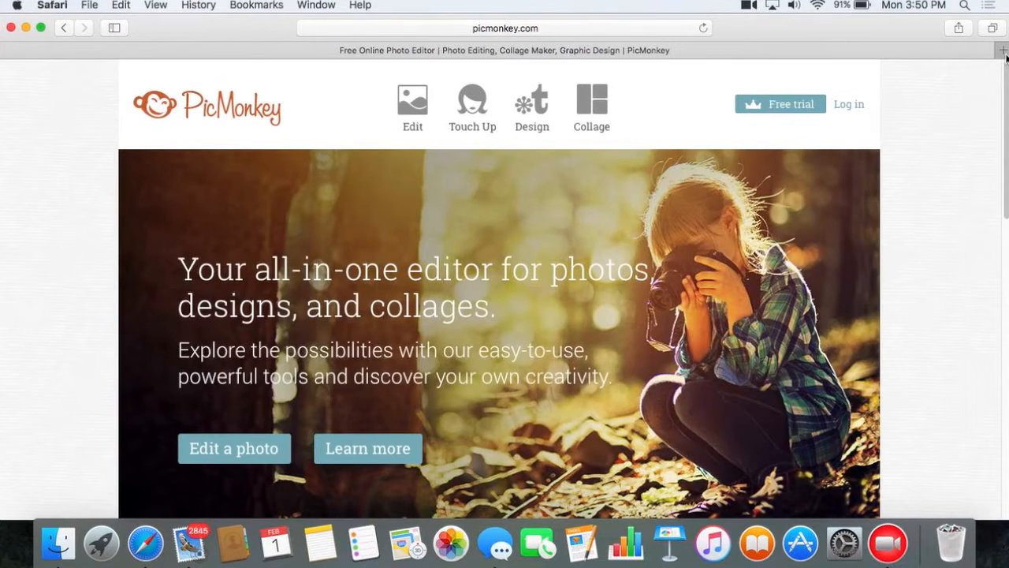
- Search Google Images for "channel art" in a new browser tab and preview the 2560 × 1440 template with the text and logo safe area
left_click(1004, 52)
left_click(674, 28)
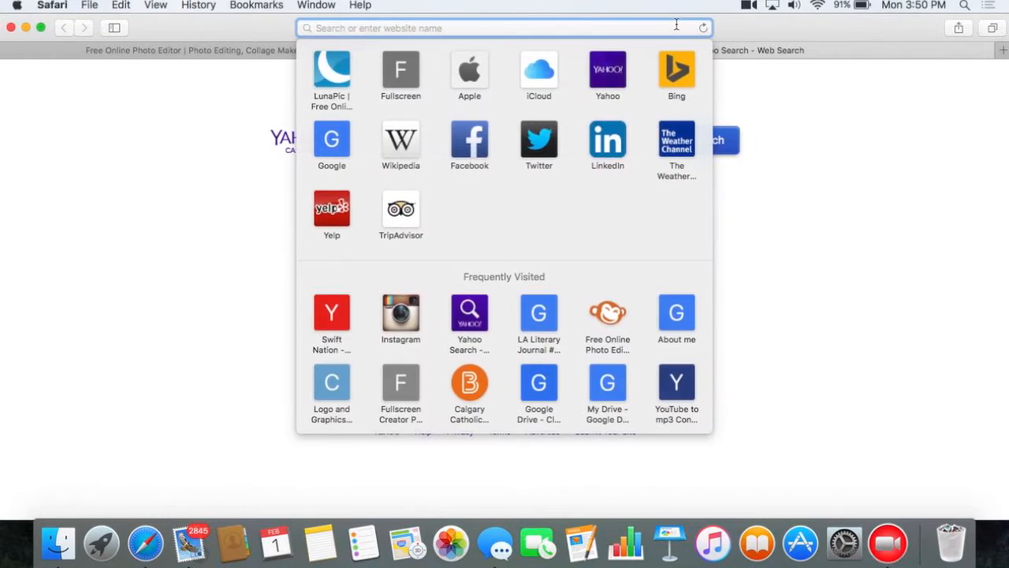
type("google.ca")
key("Return")
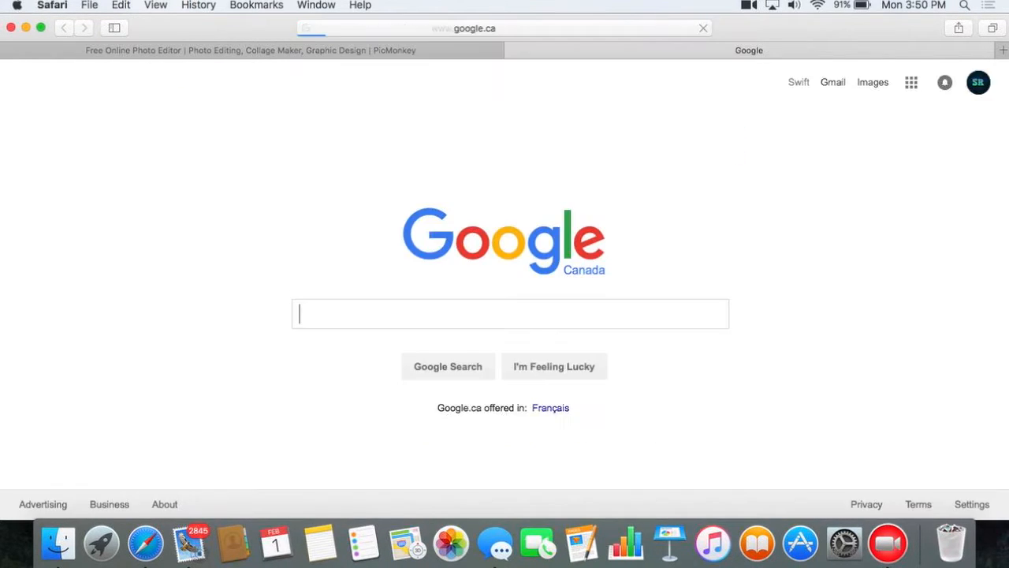
type("channel art")
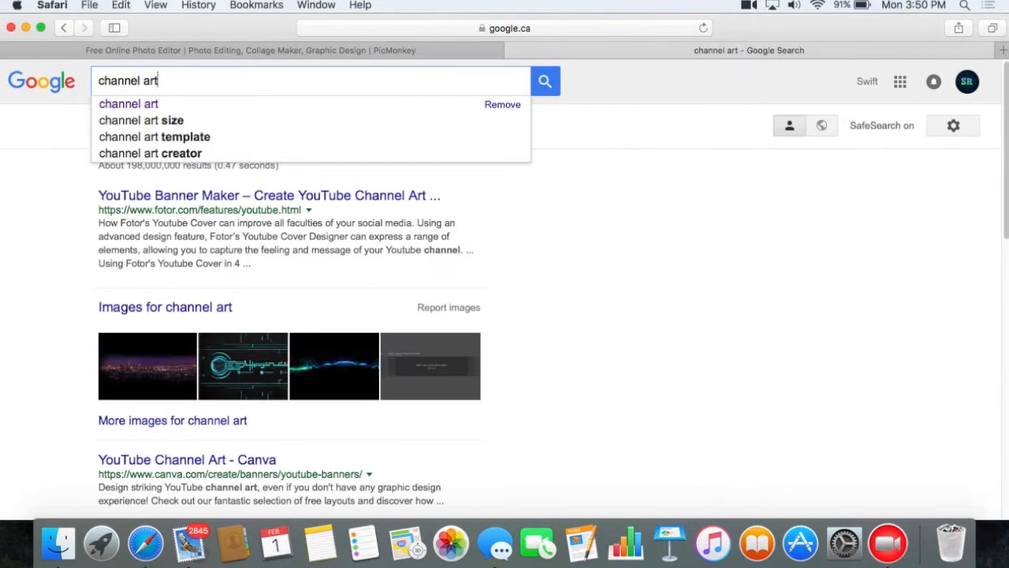
key("Return")
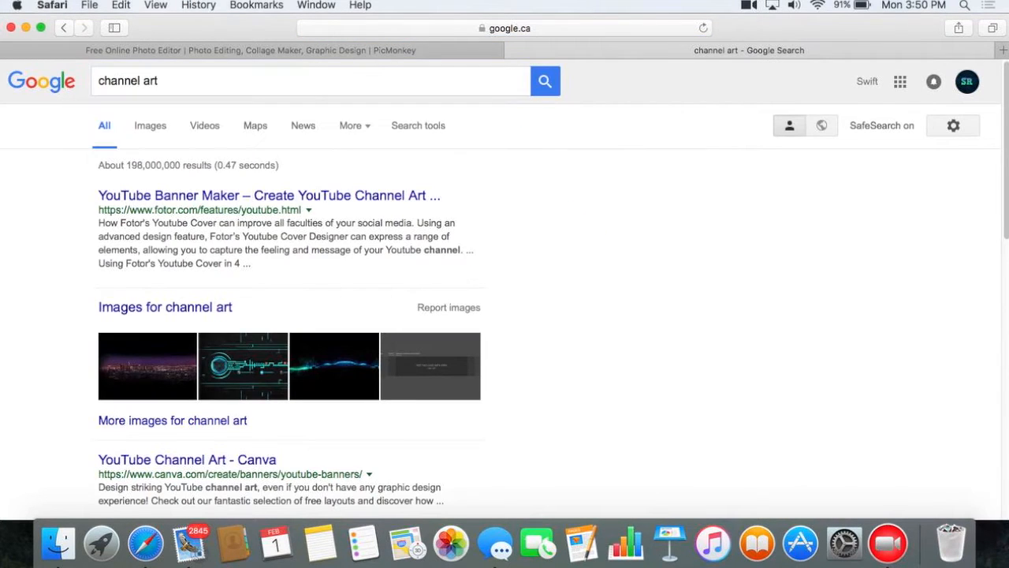
left_click(146, 132)
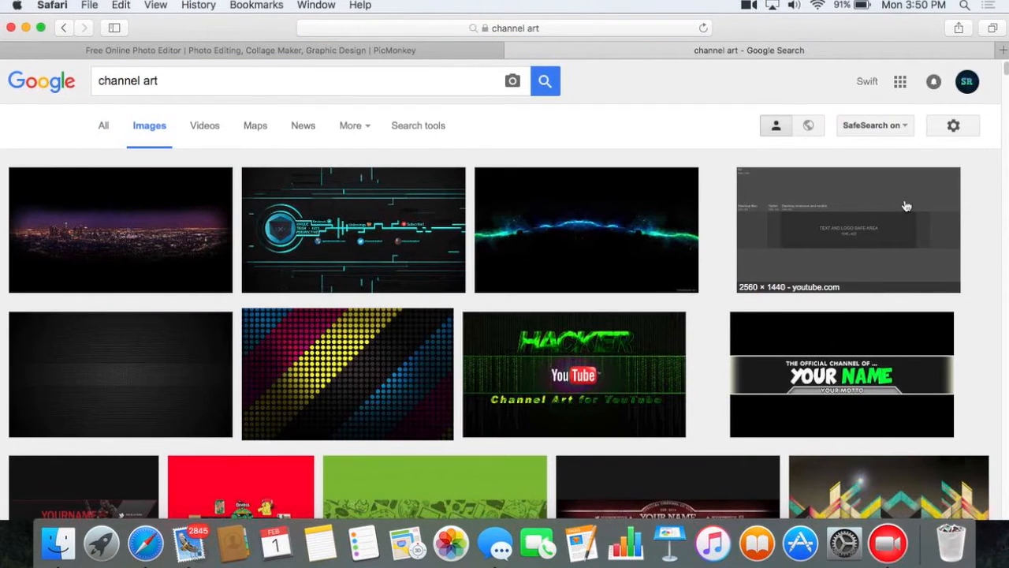
left_click(906, 206)
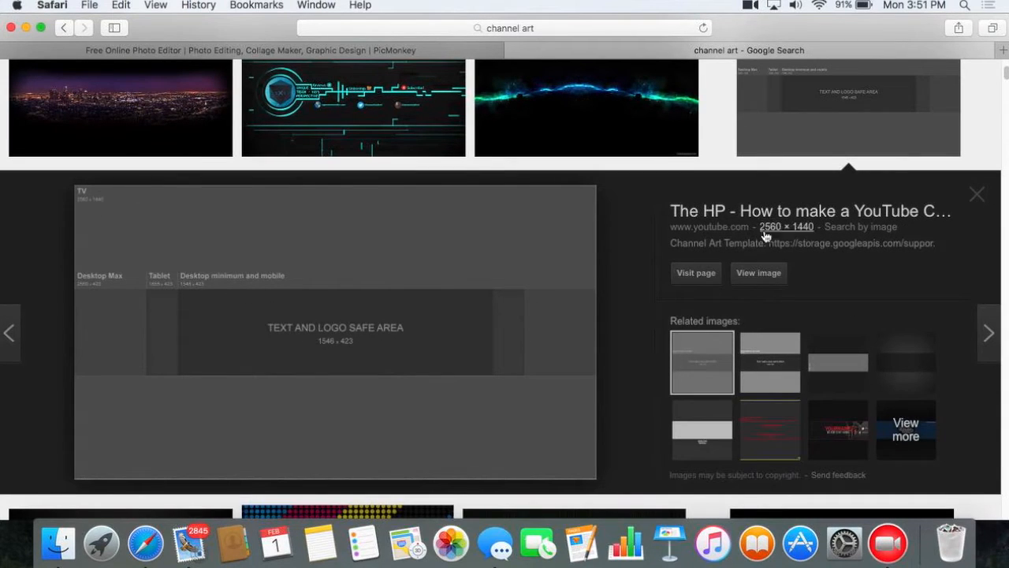
left_click(977, 194)
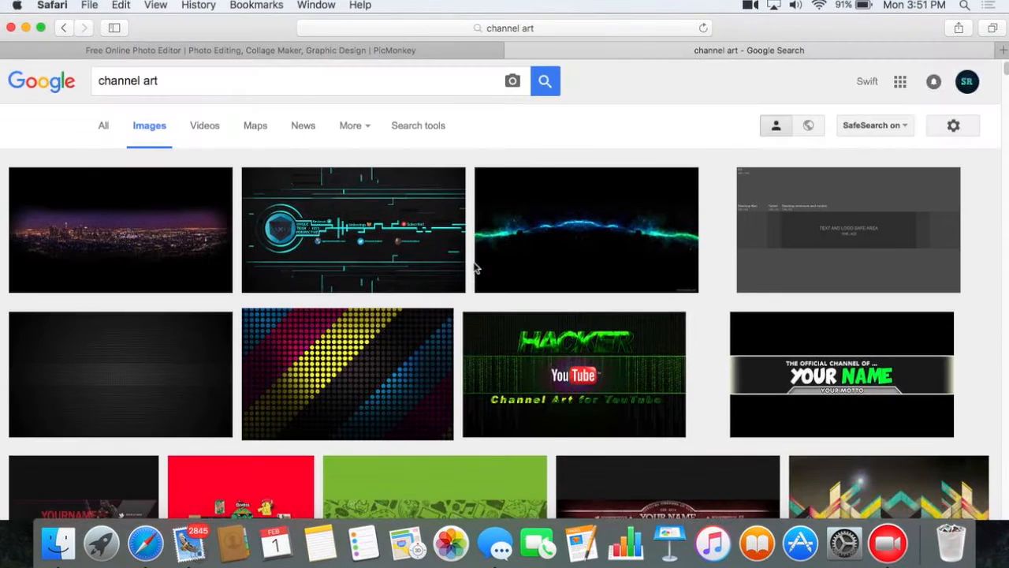
- Replace the image search query with "blue gradient" and run the search
left_click(200, 87)
key("BackSpace")
key("BackSpace")
key("BackSpace")
key("BackSpace")
key("BackSpace")
key("BackSpace")
key("BackSpace")
key("BackSpace")
key("BackSpace")
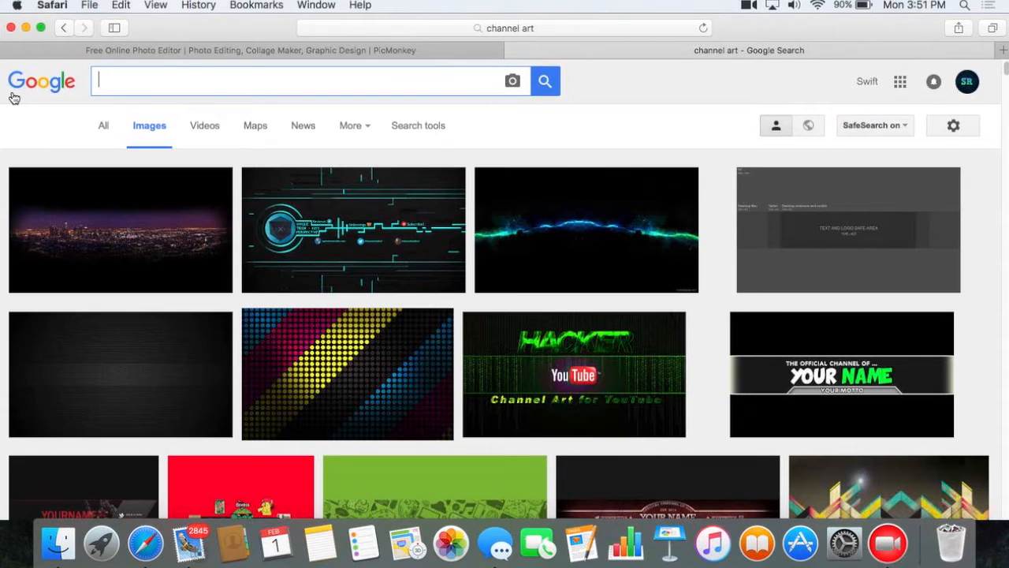
type("blue ")
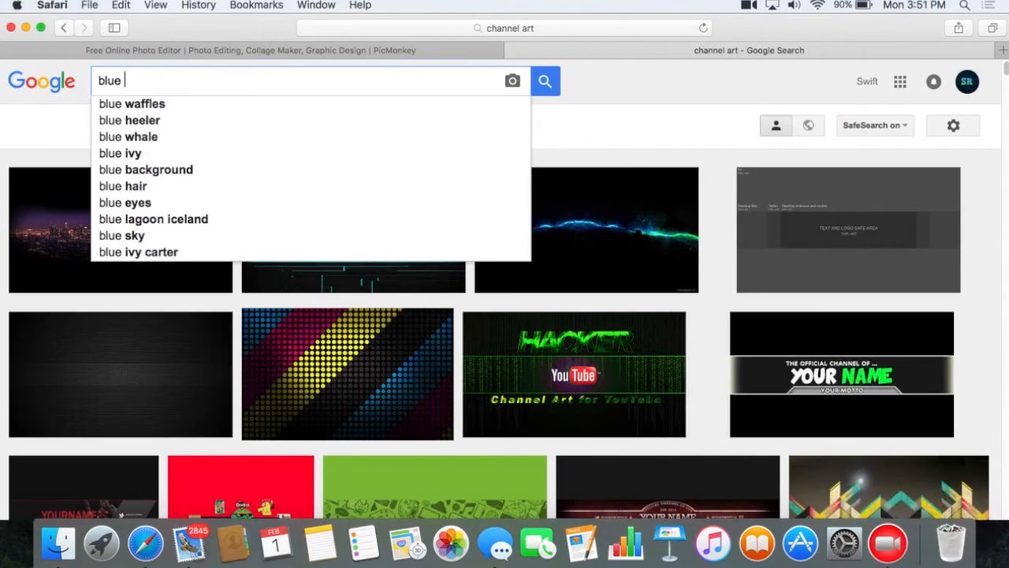
type("gradient")
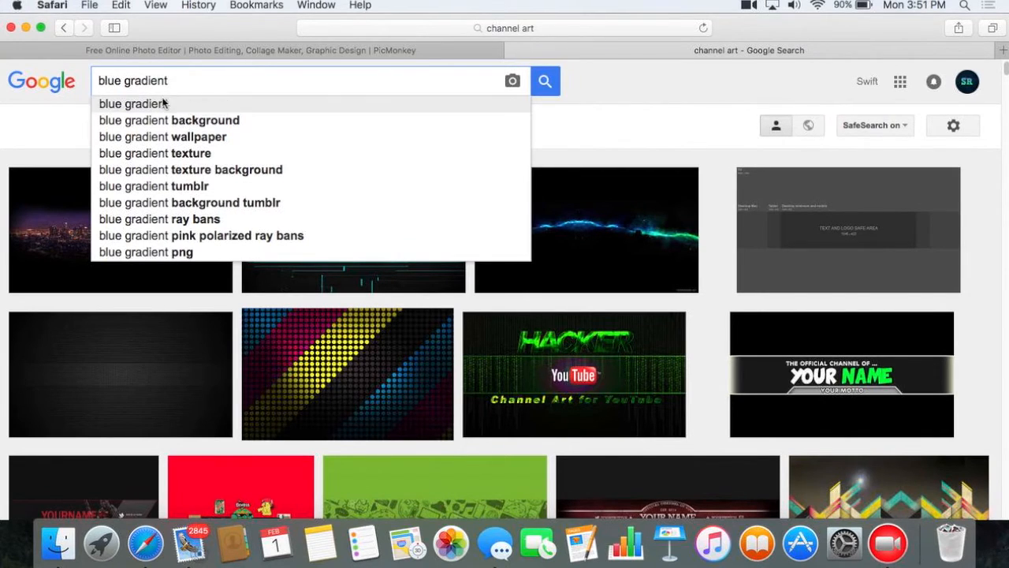
left_click(170, 101)
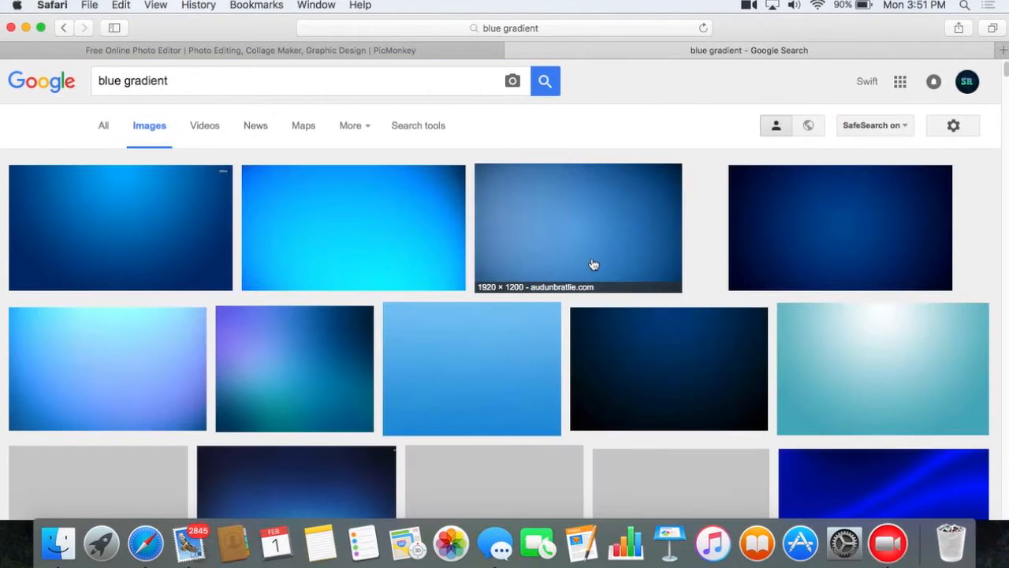
- Preview the dark blue 1920 × 1080 gradient wallpaper from umad.com and save the image to the Desktop
left_click(828, 227)
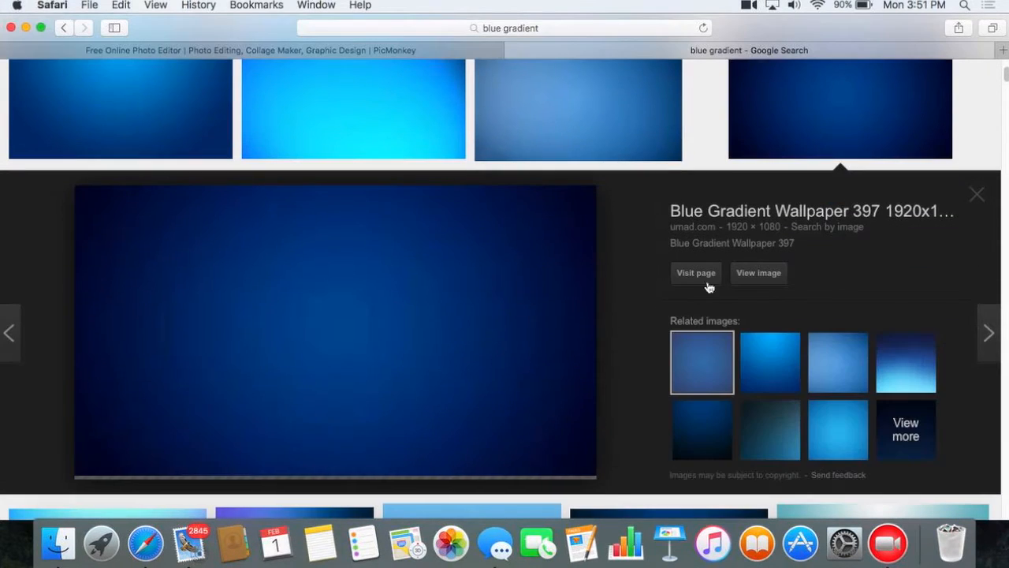
right_click(429, 286)
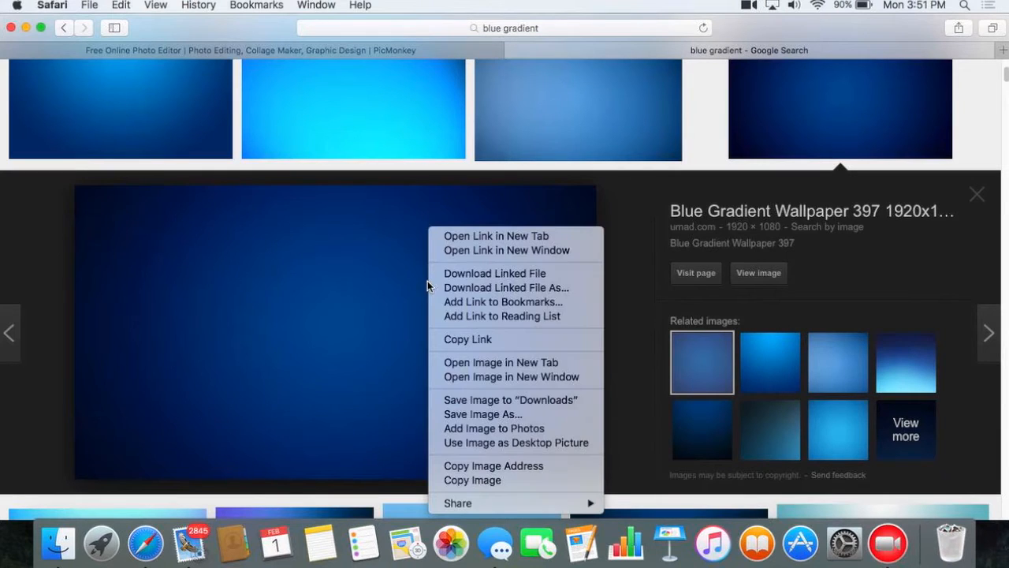
left_click(523, 416)
left_click(634, 172)
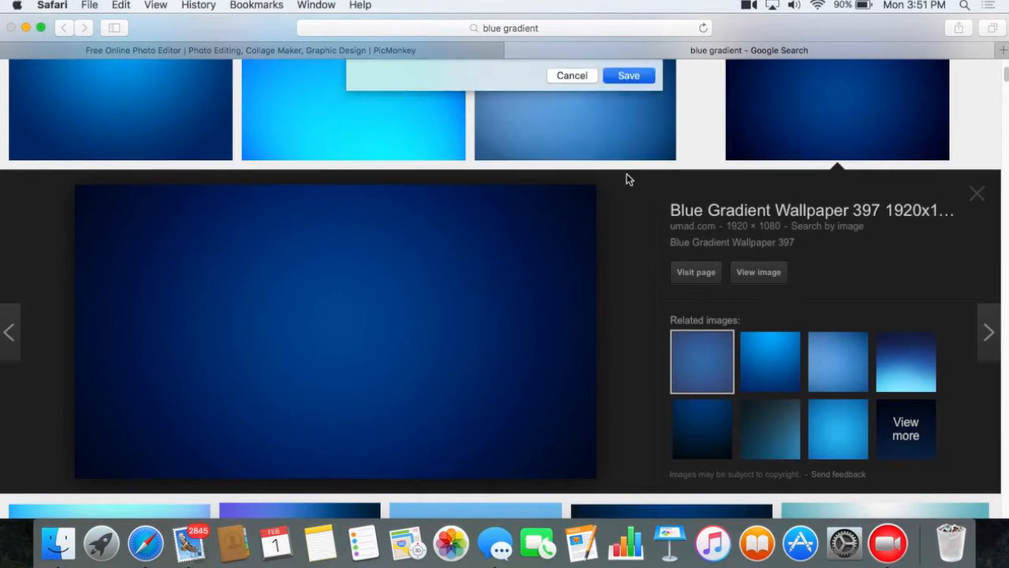
- Return to PicMonkey and open the Channel Art Template from the Desktop for editing
left_click(400, 52)
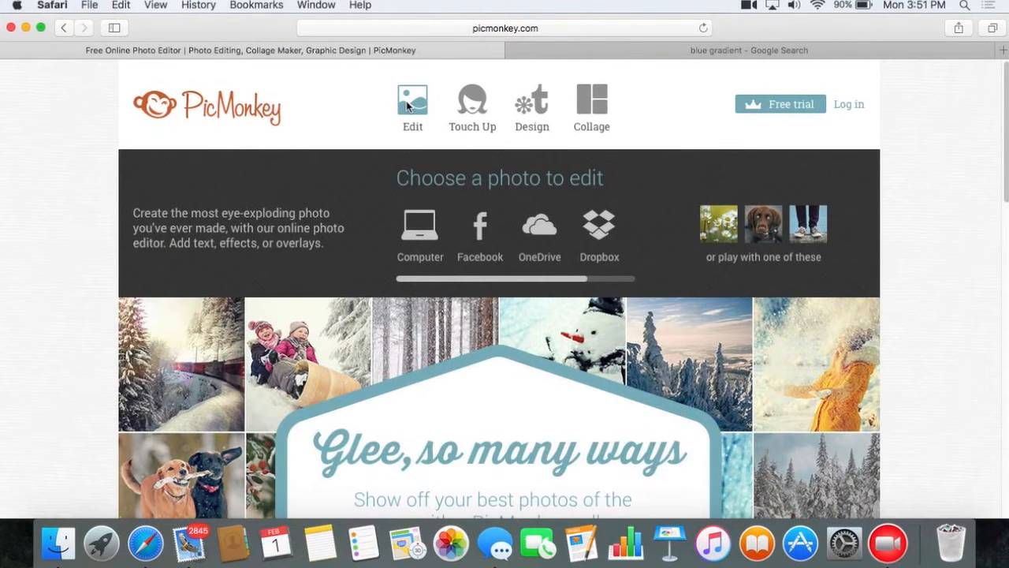
left_click(407, 106)
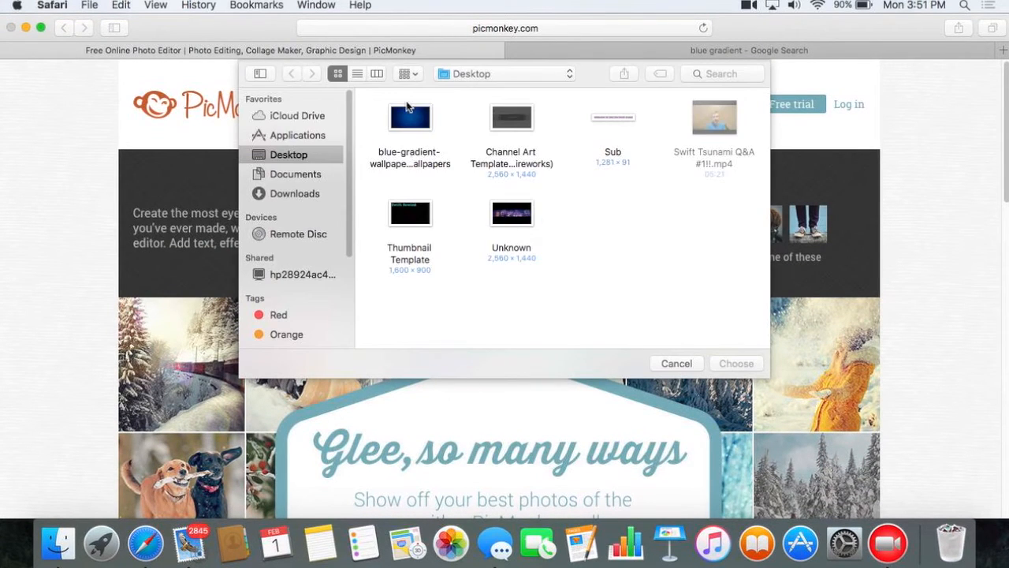
double_click(514, 158)
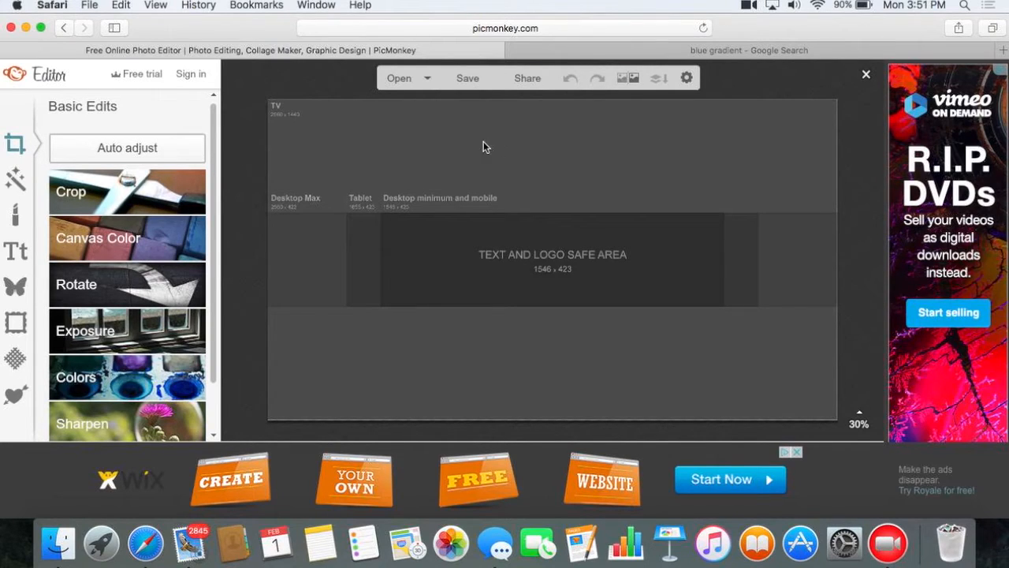
- Add the saved blue gradient wallpaper from the Desktop to the template as a custom overlay
left_click(15, 288)
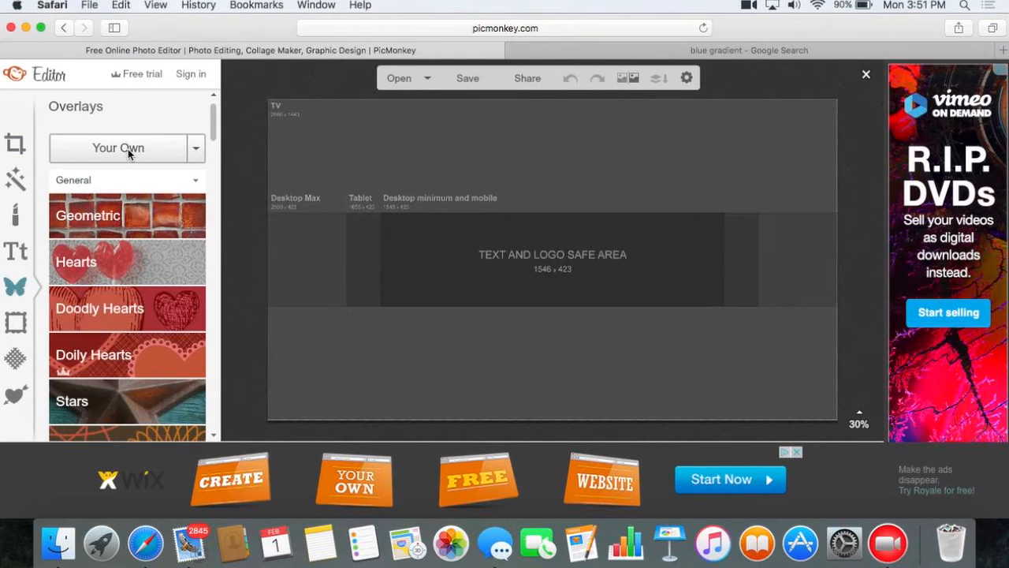
left_click(128, 149)
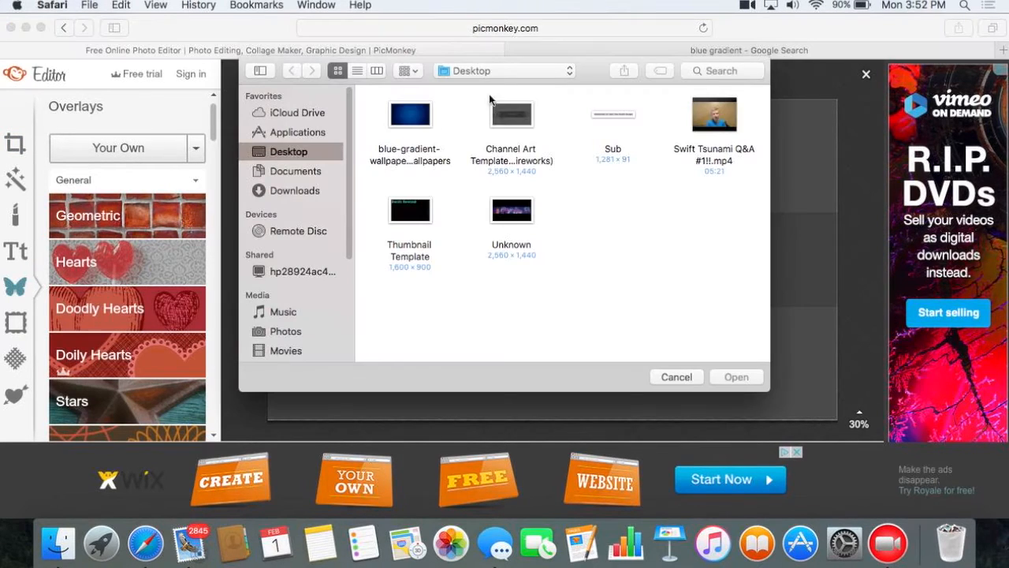
left_click(407, 155)
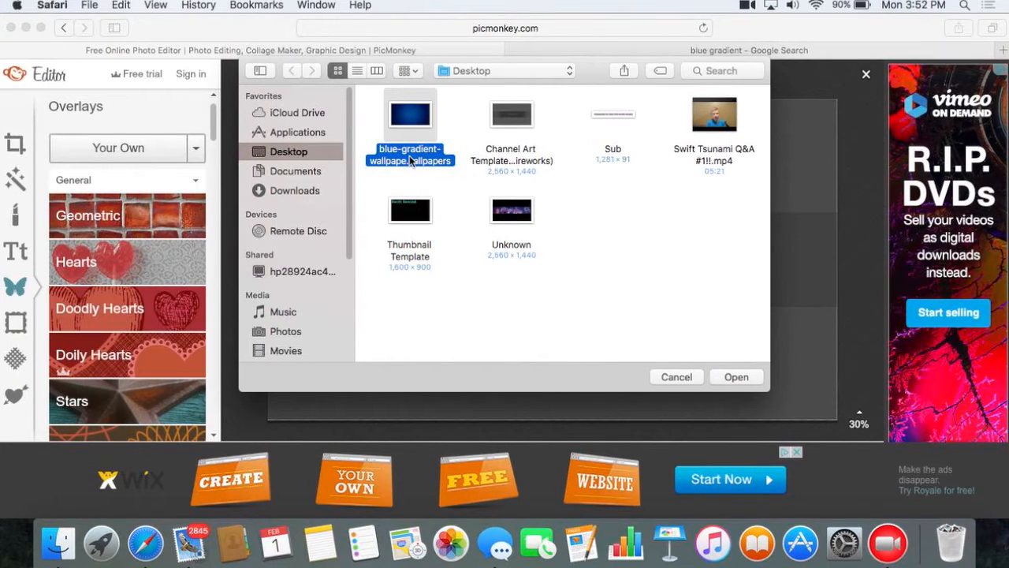
double_click(409, 156)
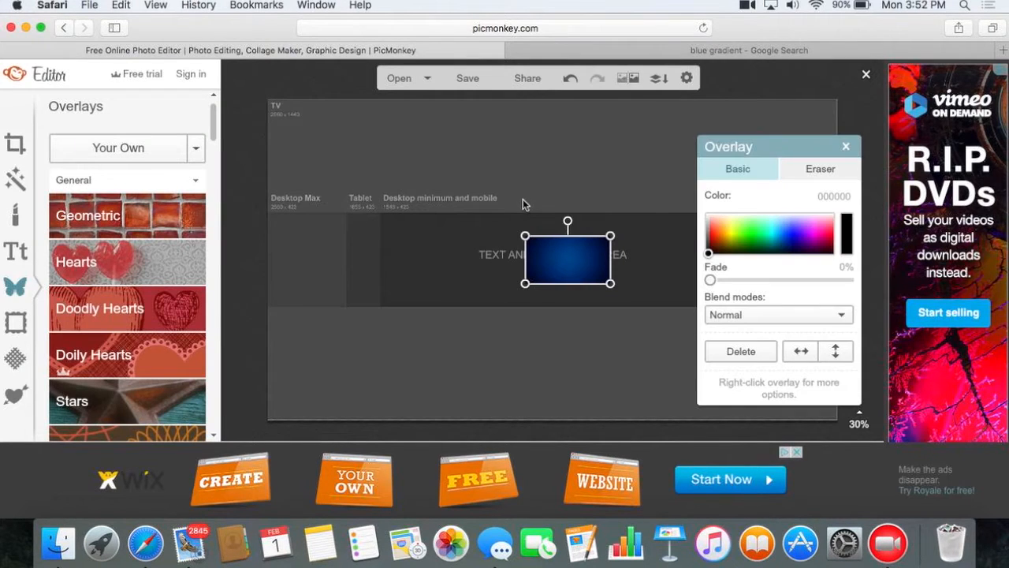
- Align the gradient overlay to the canvas's lower-left corner, enlarge it to cover the whole template, and set its fade to 24%
left_click_drag(570, 250, 314, 388)
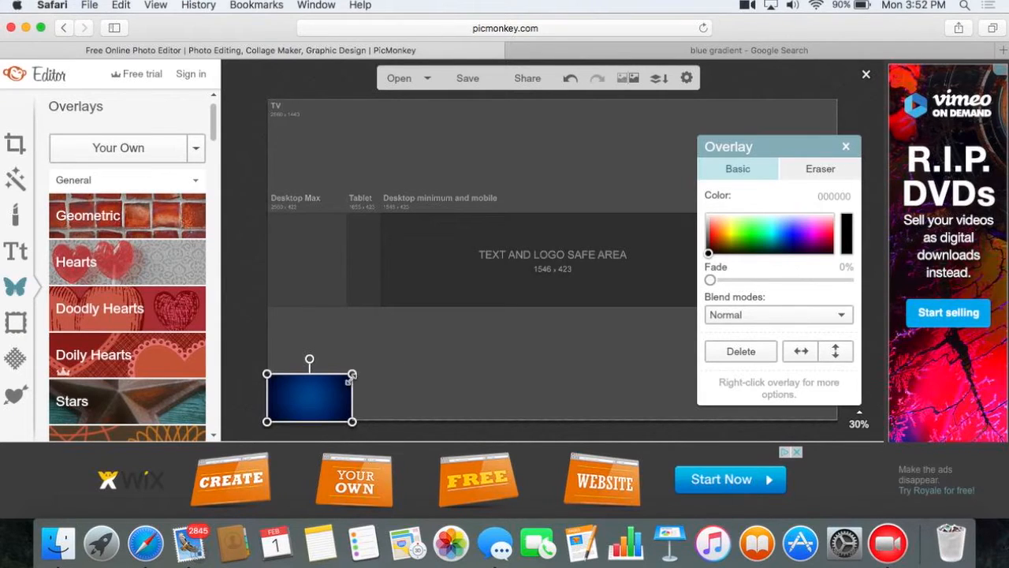
left_click_drag(353, 379, 992, 101)
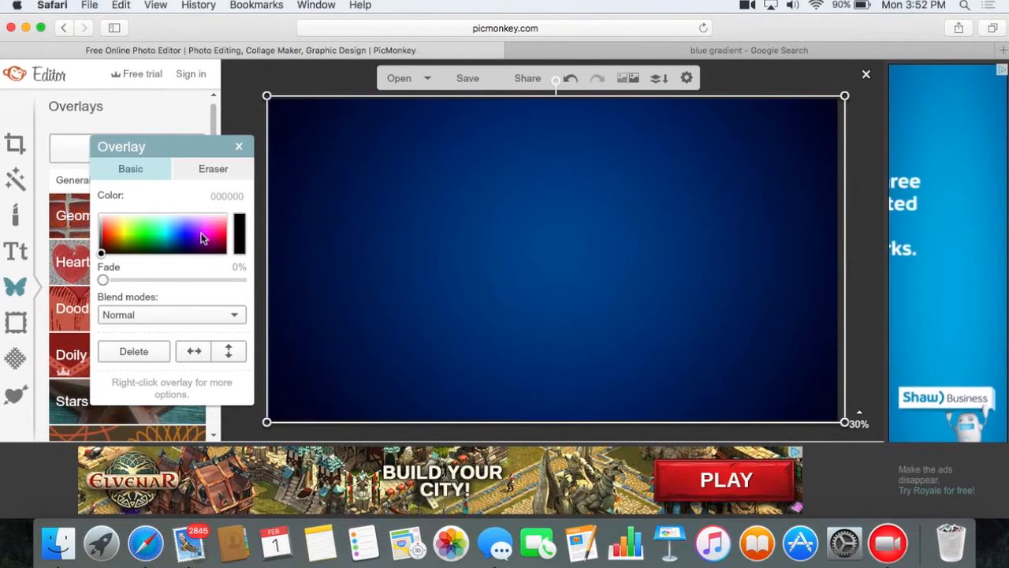
left_click_drag(102, 283, 136, 284)
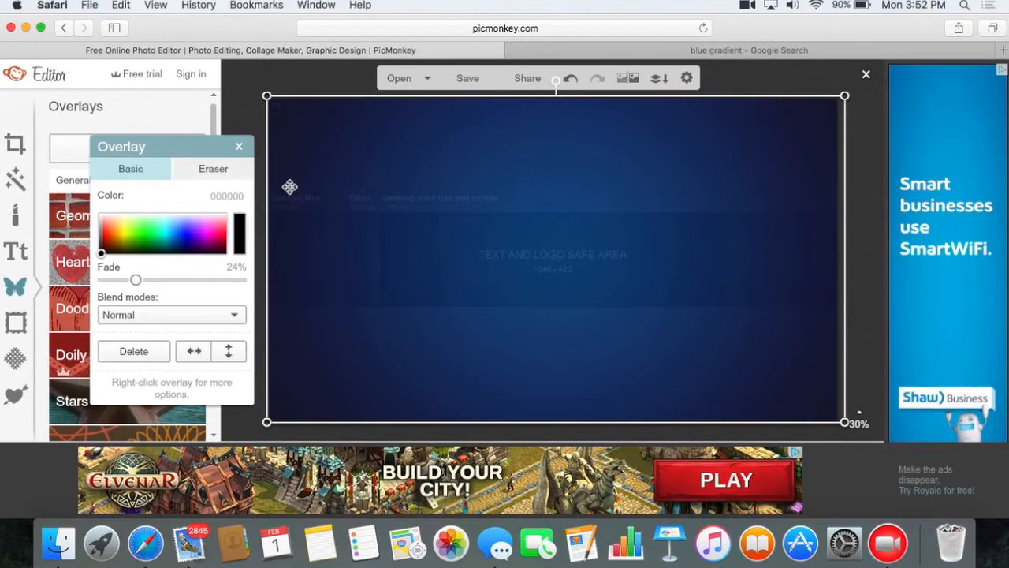
- Return to the Google results tab and search for "call of duty"
left_click(916, 49)
left_click(606, 30)
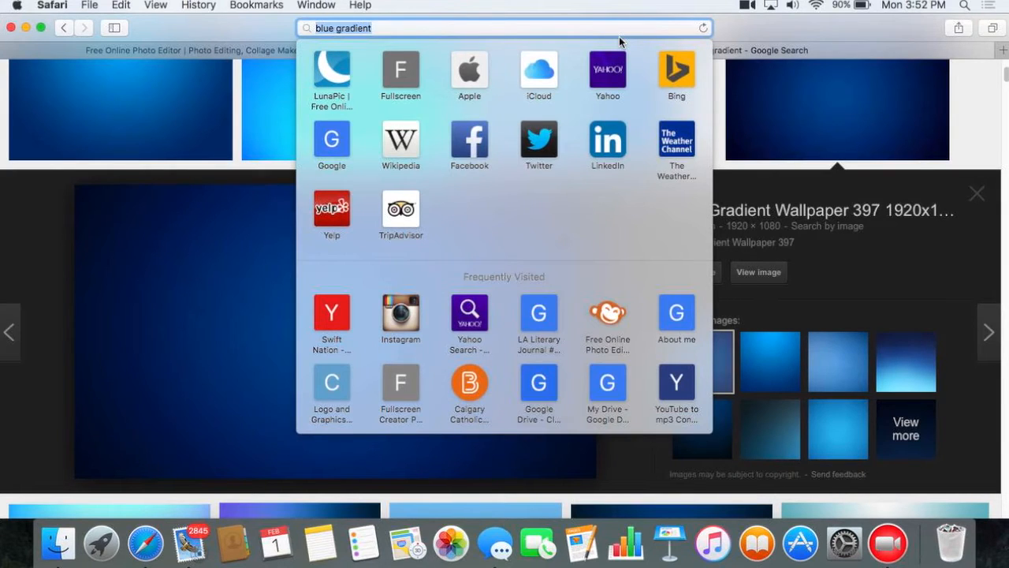
type("ca")
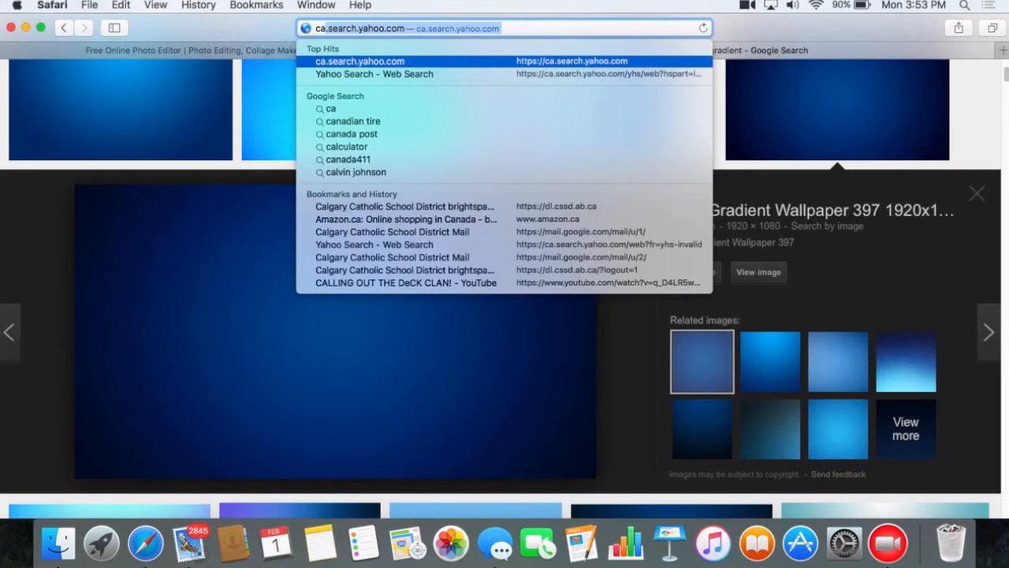
type("ll of duty")
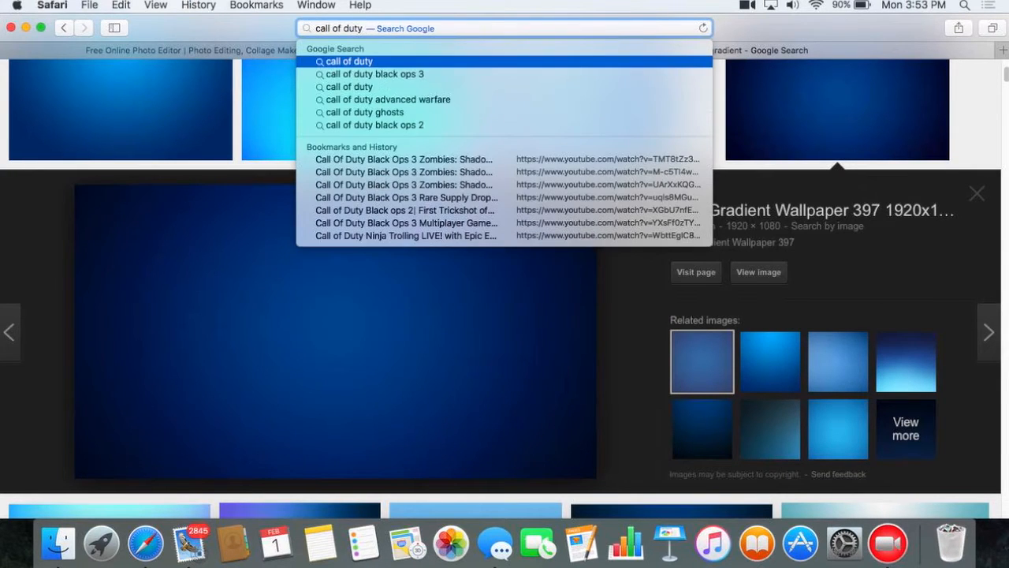
key("Return")
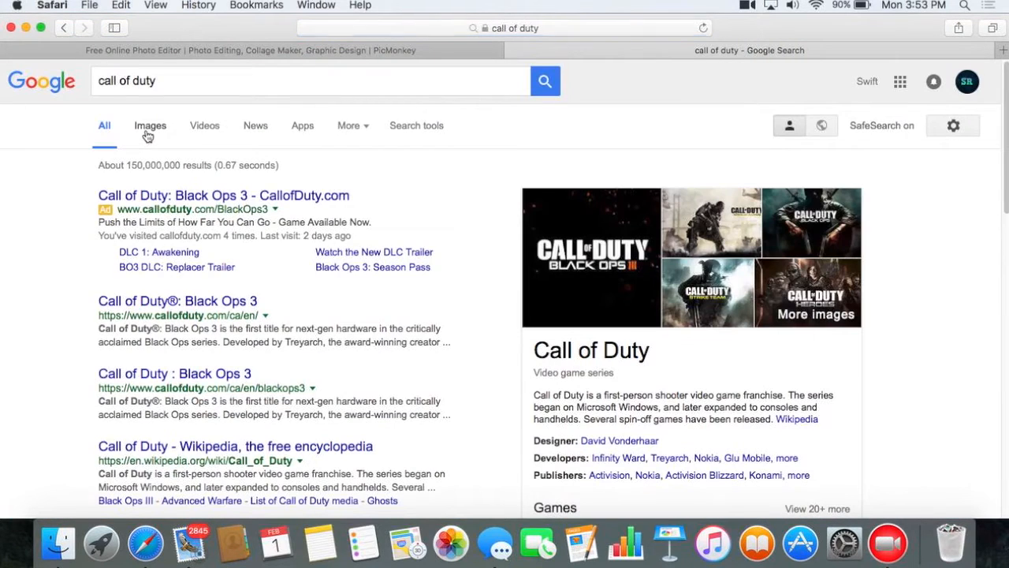
- Find the 1280 × 720 Call of Duty image of a soldier aiming a rifle in the image results and save it to the Desktop
left_click(148, 126)
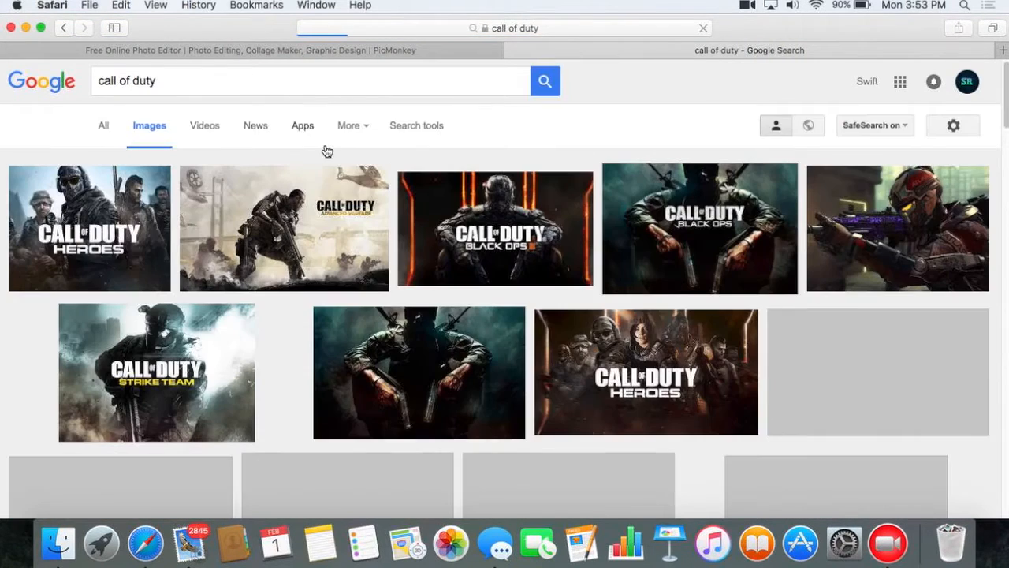
scroll(436, 241, "down", 3)
scroll(438, 248, "down", 3)
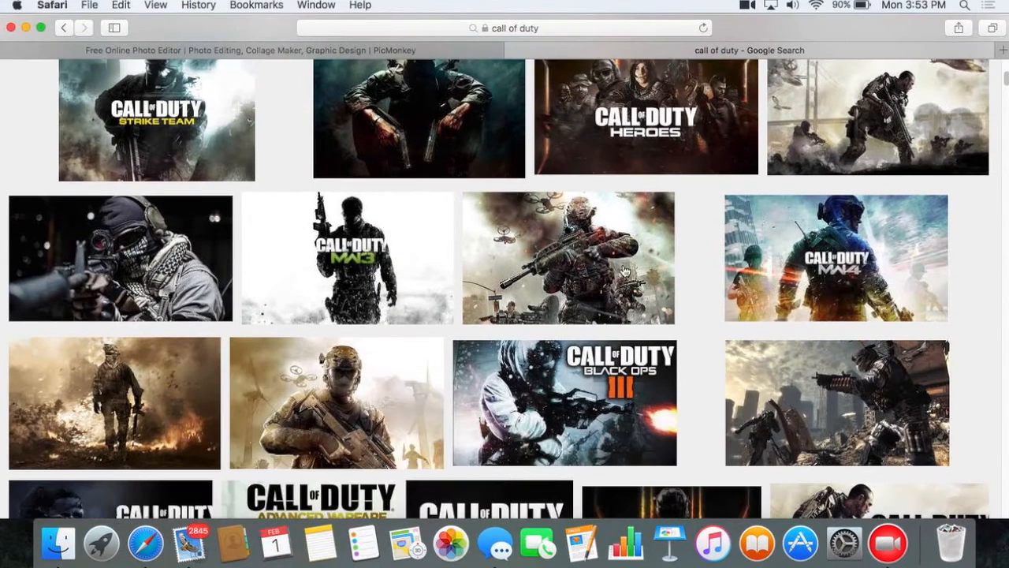
scroll(484, 368, "down", 3)
scroll(484, 368, "down", 3)
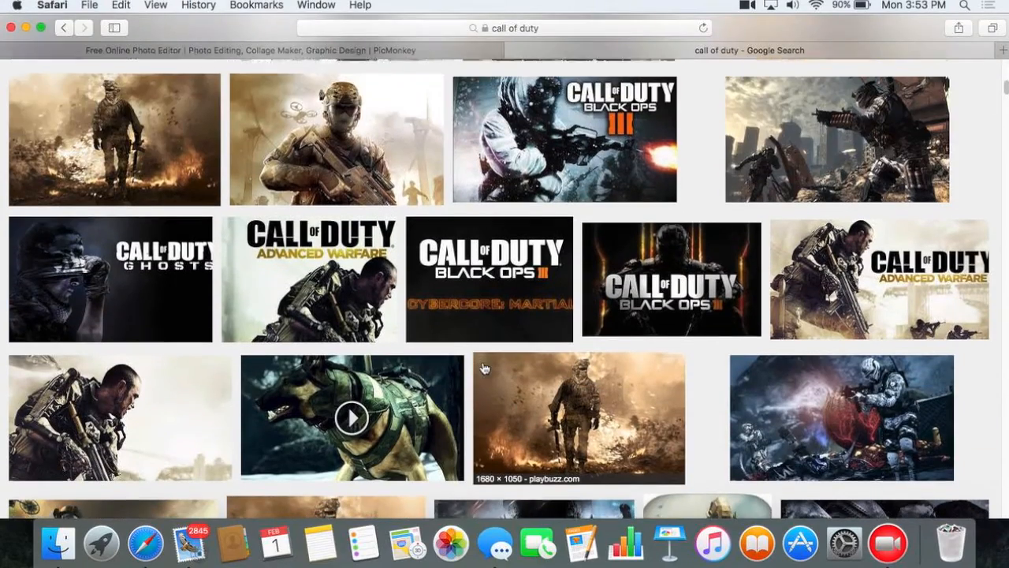
scroll(484, 368, "down", 3)
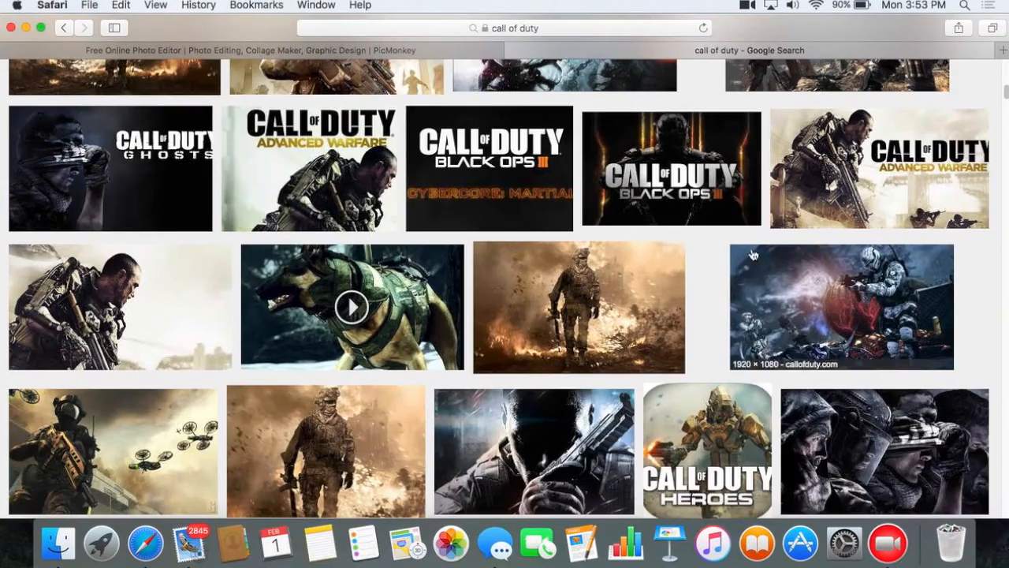
scroll(530, 373, "down", 6)
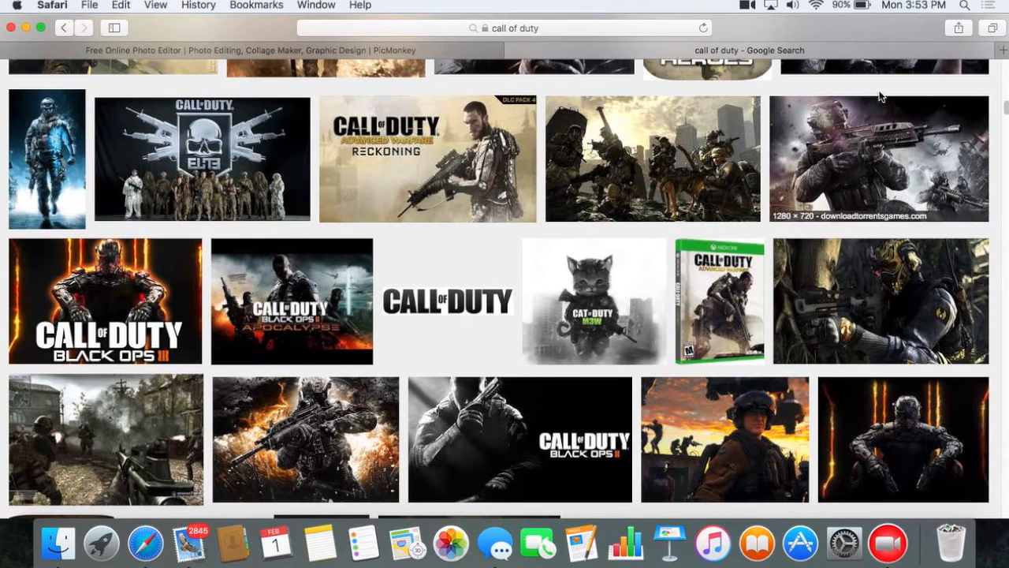
left_click(875, 175)
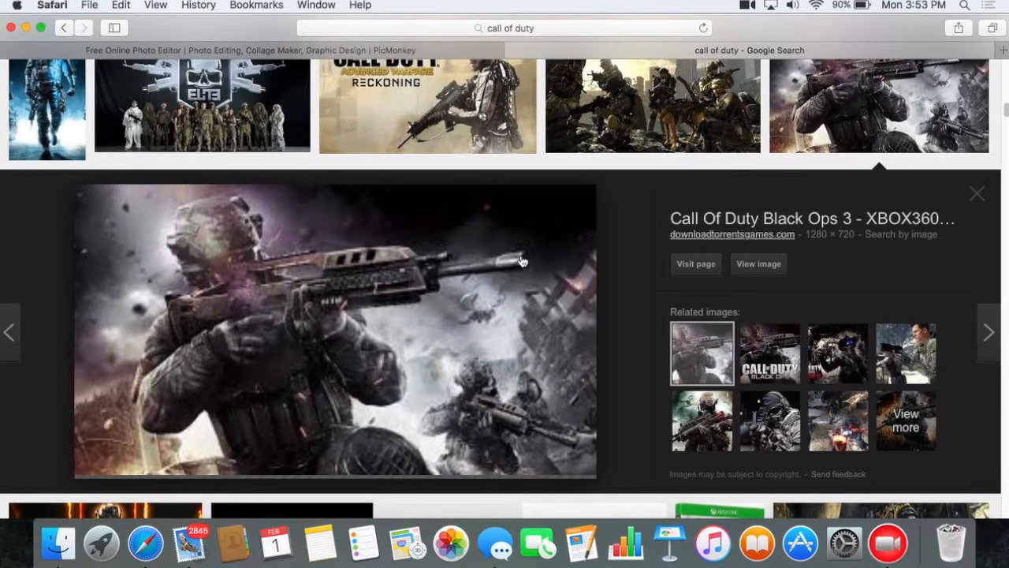
right_click(478, 251)
left_click(561, 414)
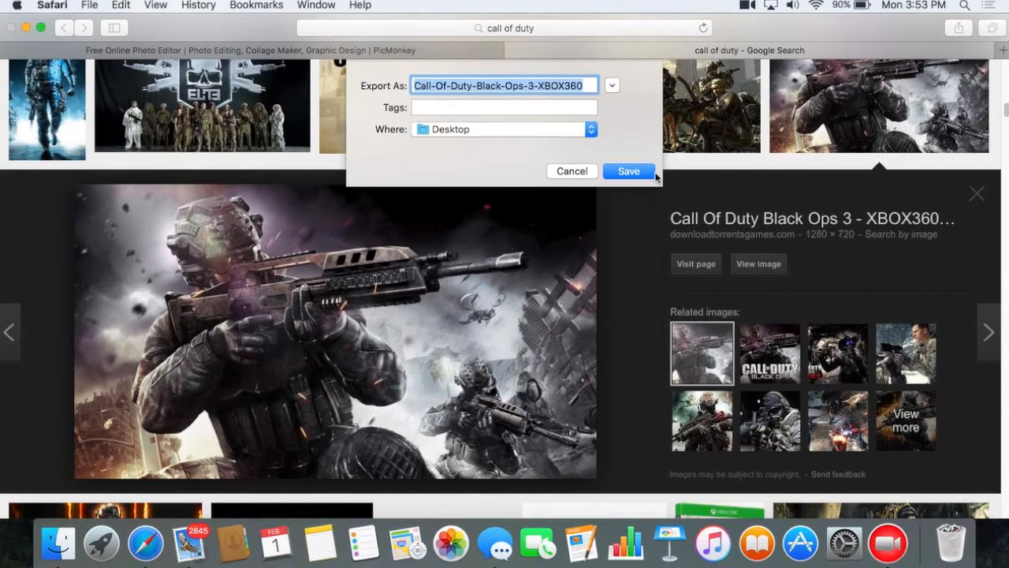
left_click(629, 172)
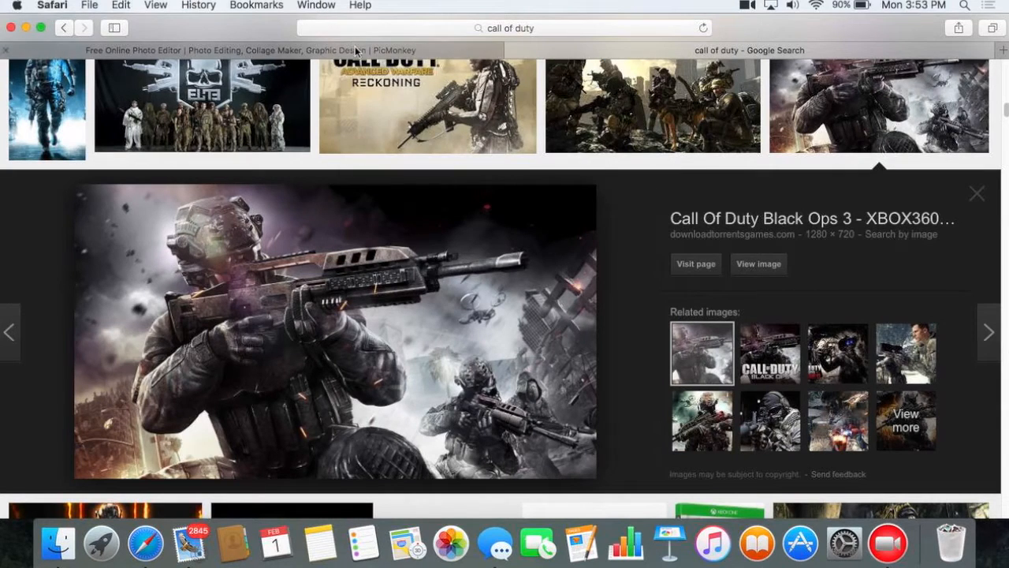
- Return to PicMonkey and add the saved Call of Duty image from the Desktop as a custom overlay
left_click(356, 50)
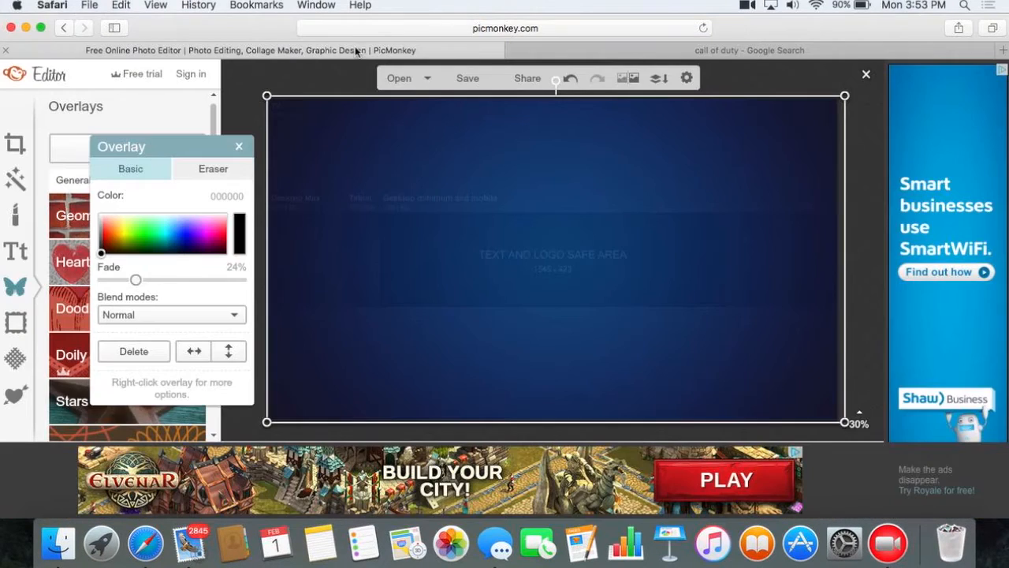
left_click(239, 147)
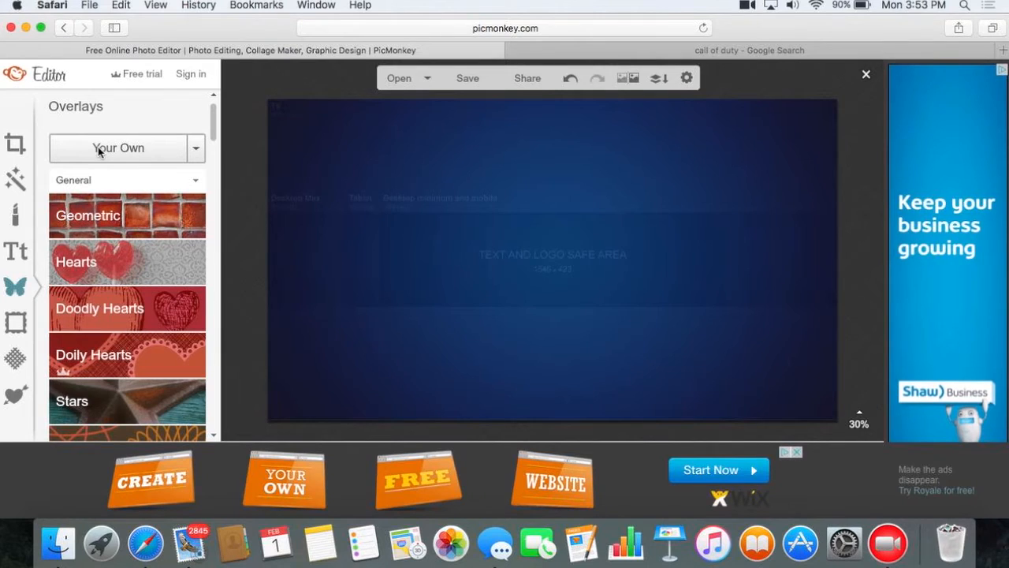
left_click(99, 151)
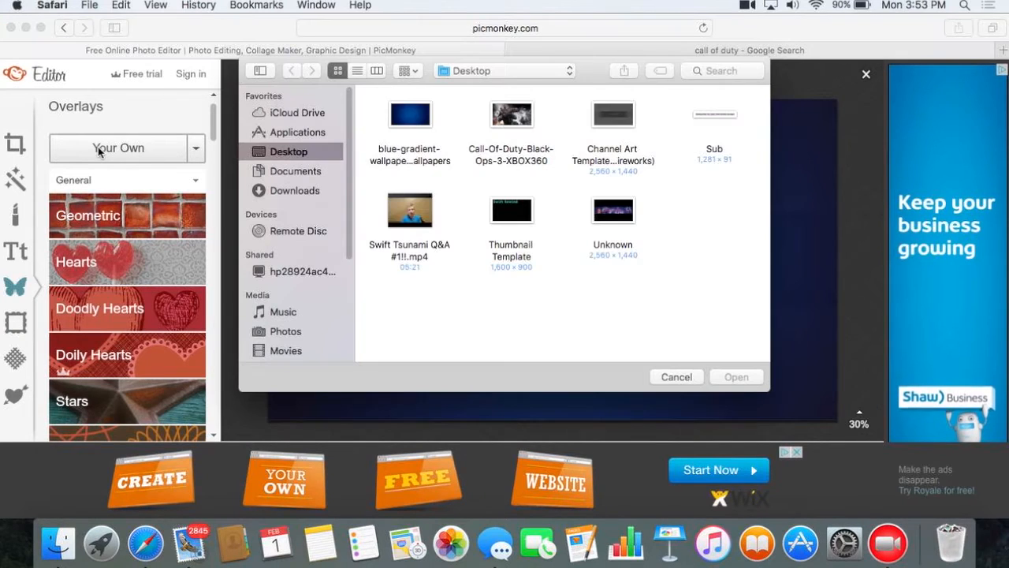
double_click(534, 161)
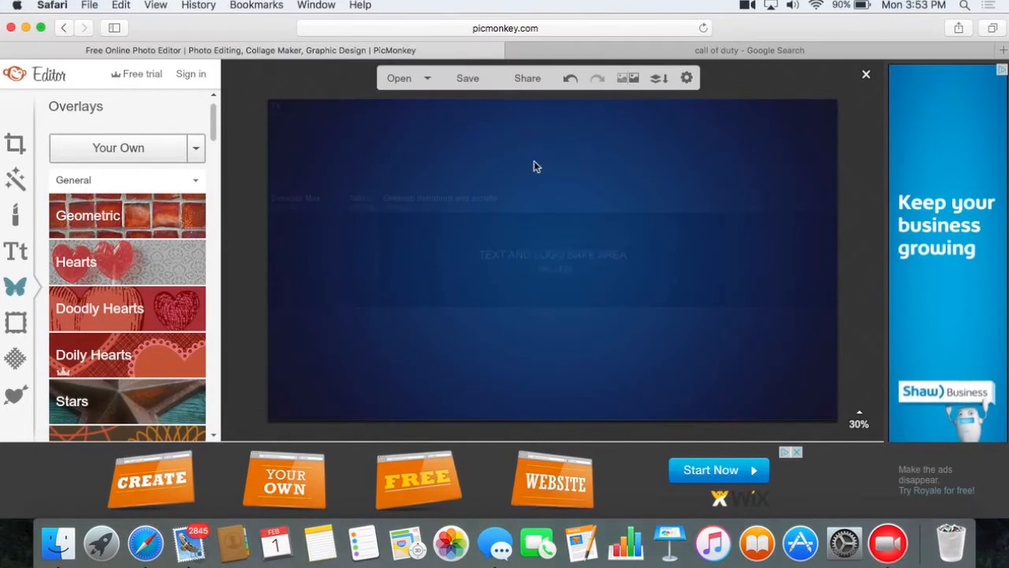
- Place the soldier overlay against the canvas's left edge and enlarge it to fill the height of the template's central band
left_click_drag(554, 259, 299, 239)
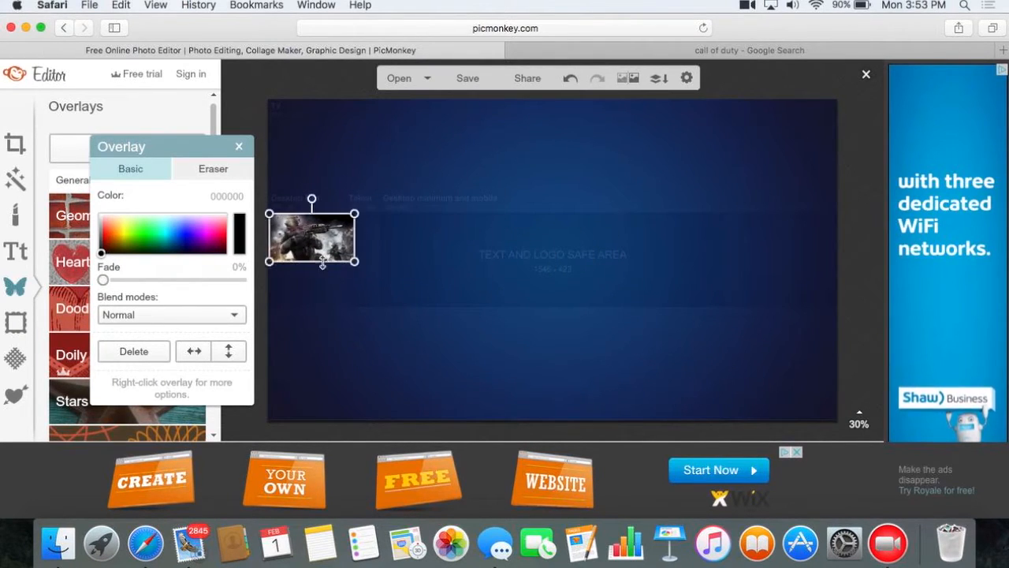
left_click_drag(356, 265, 433, 360)
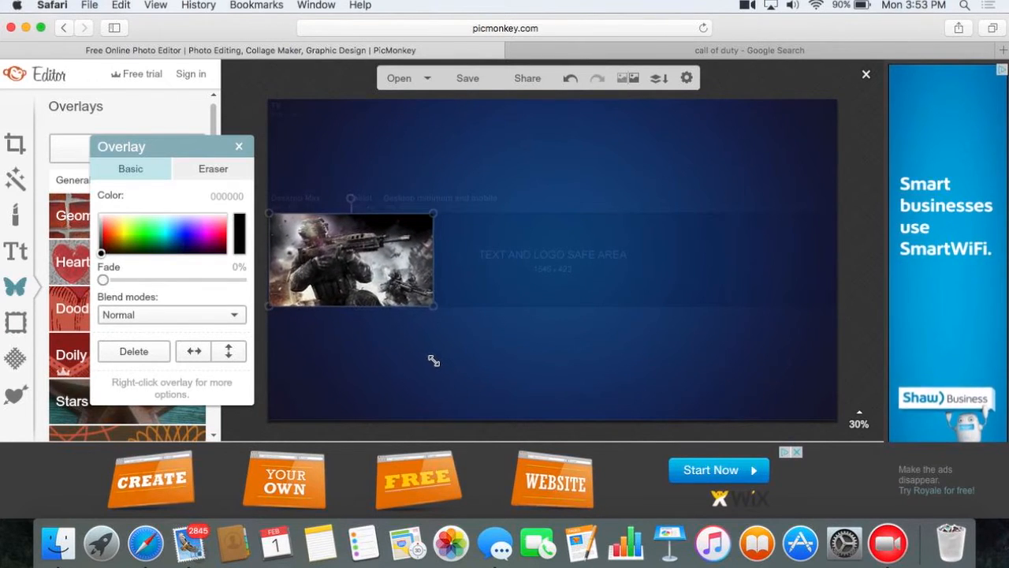
left_click_drag(391, 237, 387, 236)
left_click(462, 142)
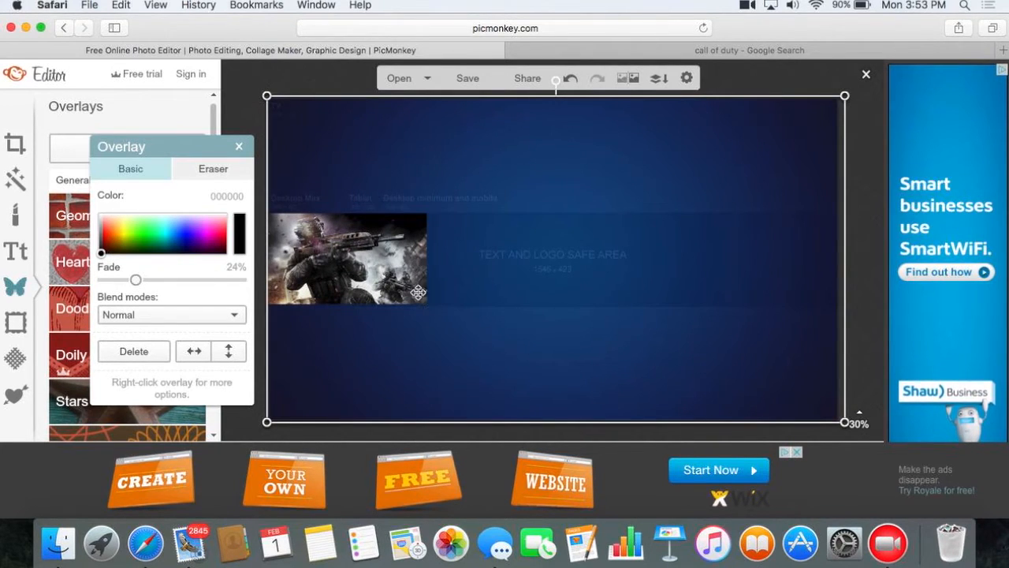
left_click(239, 149)
left_click(398, 291)
left_click_drag(429, 310, 432, 307)
left_click(240, 146)
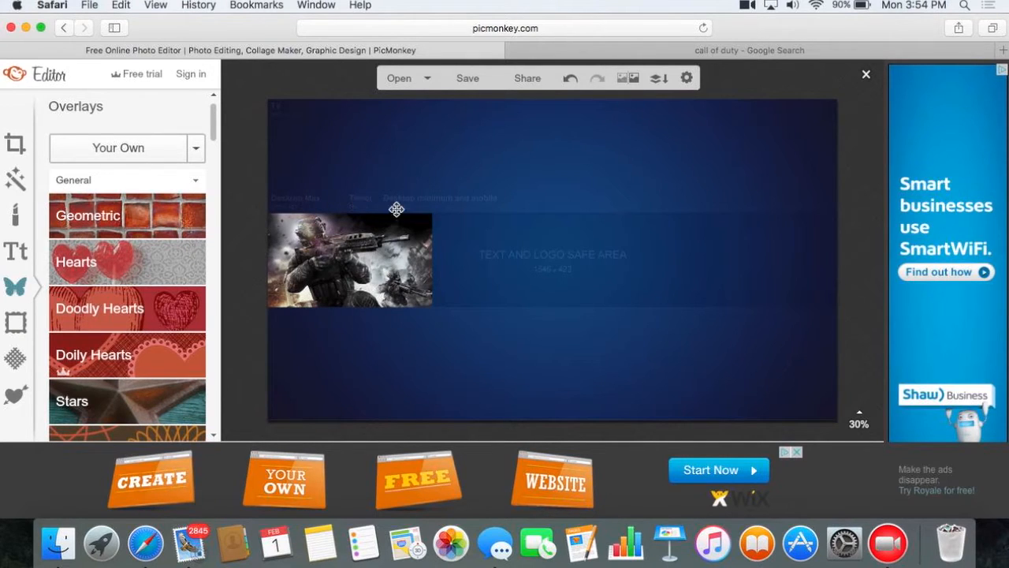
- Soften the soldier overlay's top, right and bottom edges into the background using the overlay eraser at size 100 and hardness 0
left_click(363, 244)
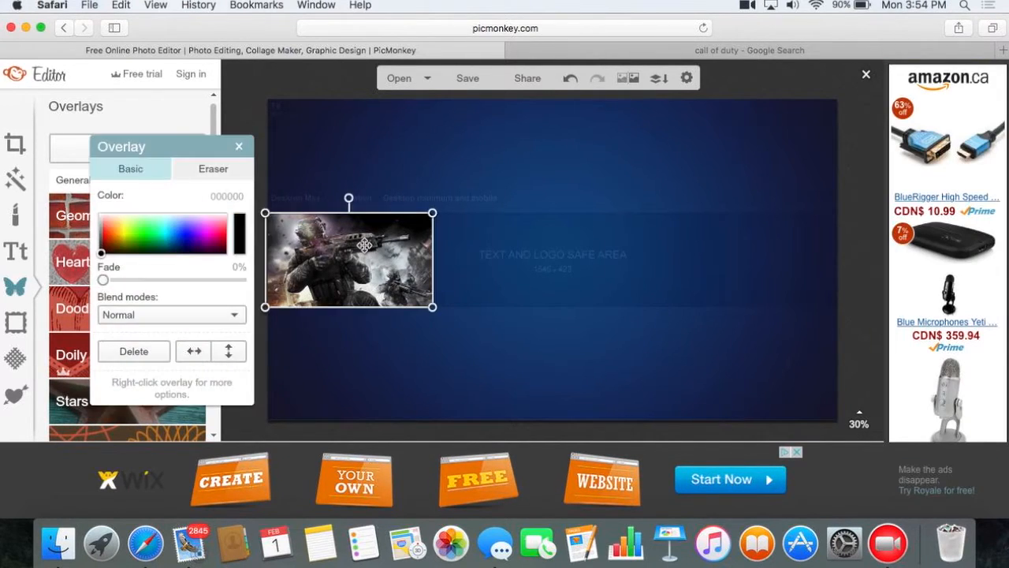
left_click(223, 168)
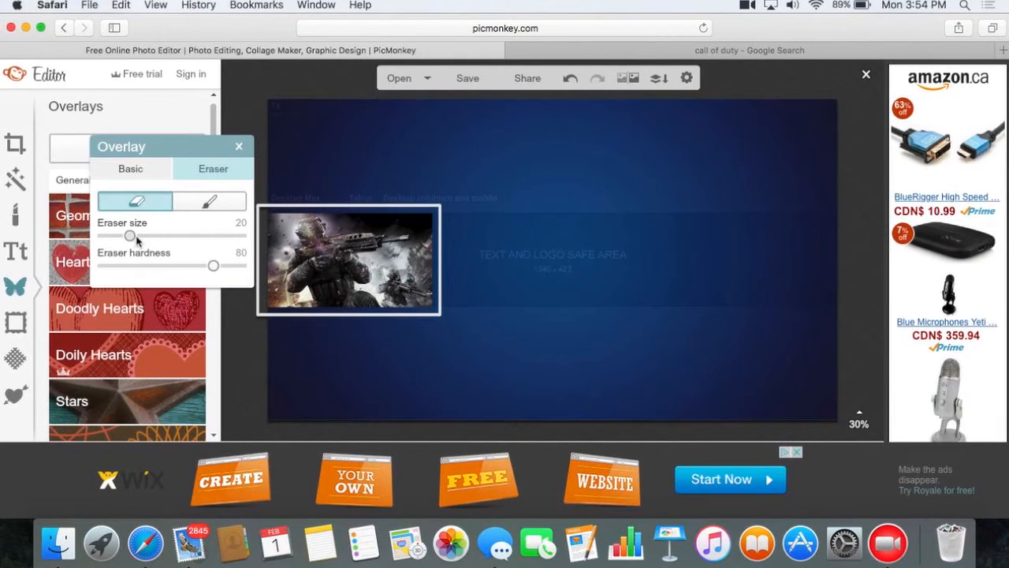
mouse_move(168, 241)
left_mouse_down()
mouse_move(251, 247)
mouse_move(210, 273)
mouse_move(114, 287)
left_mouse_up()
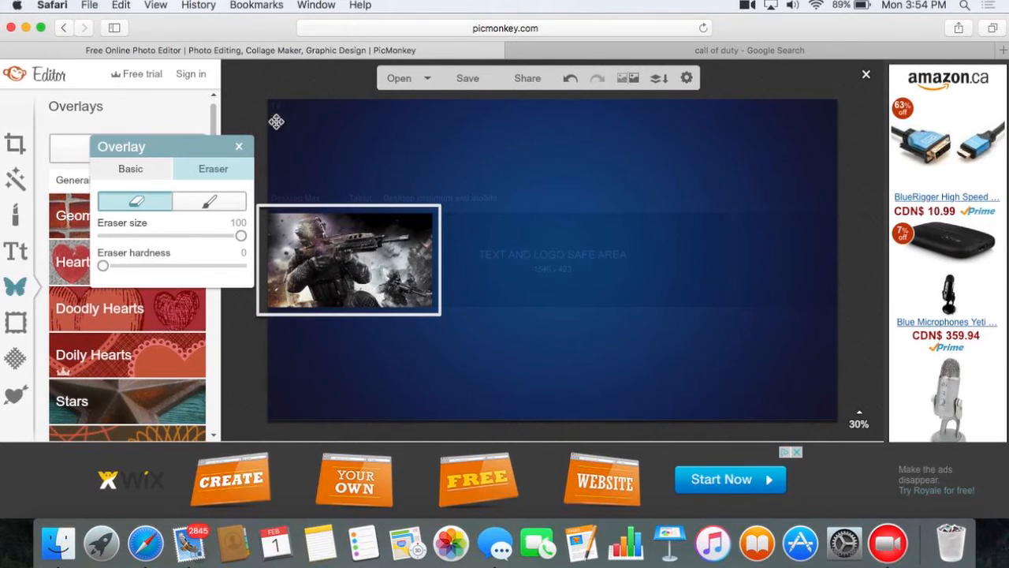
left_click(273, 190)
left_click(293, 188)
left_click(314, 185)
left_click(367, 190)
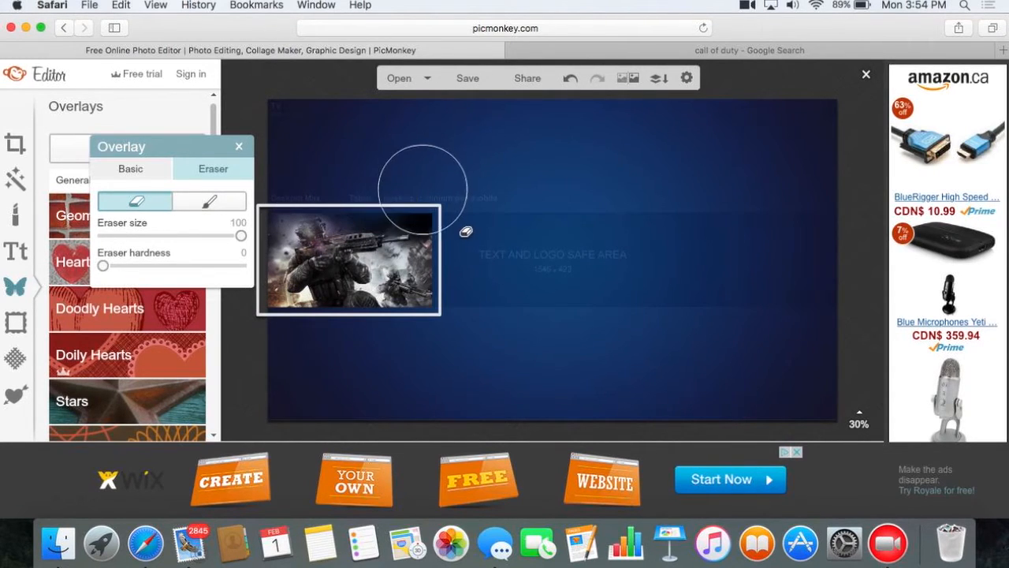
left_click(455, 204)
left_click(453, 253)
left_click(452, 266)
left_click(434, 302)
left_click(414, 314)
left_click(353, 345)
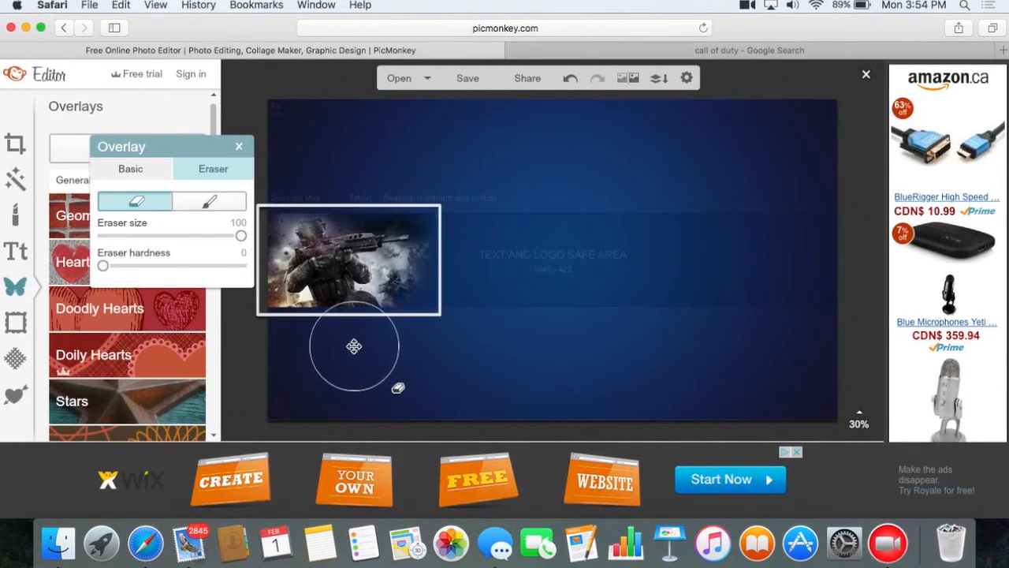
left_click(351, 335)
left_click(313, 331)
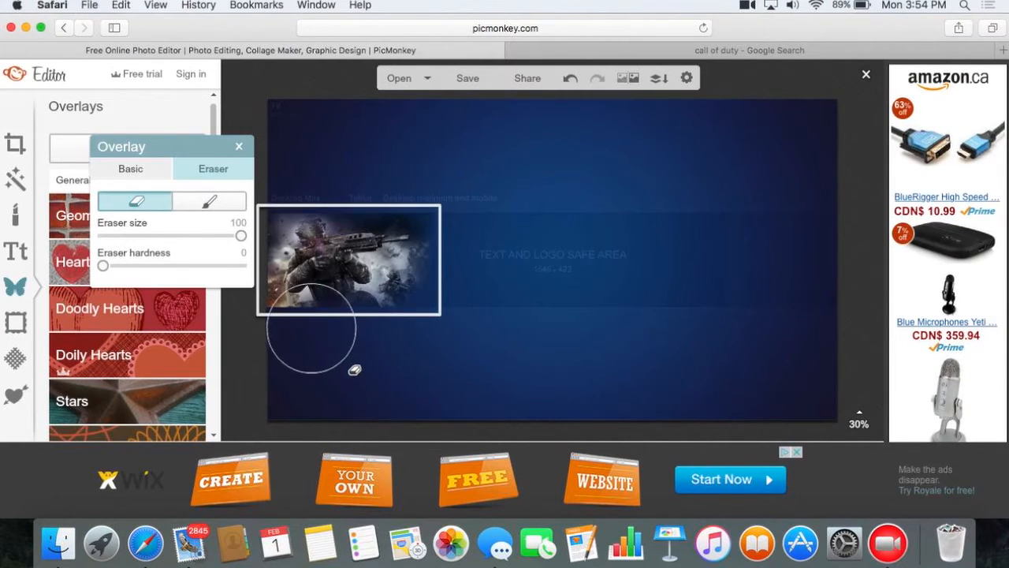
left_click(266, 332)
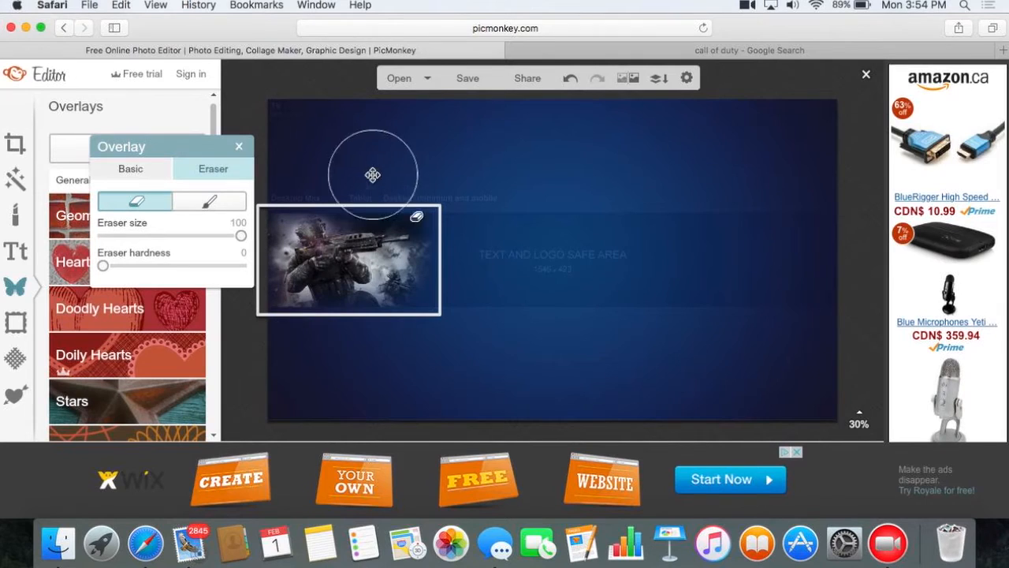
left_click(247, 117)
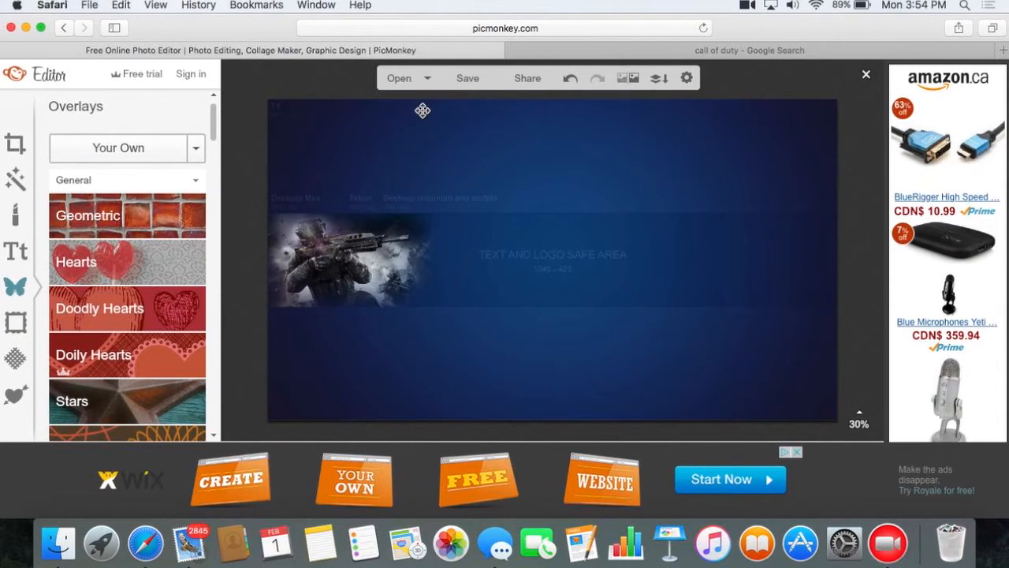
- Return to the Google results tab and search for "minecraft"
left_click(670, 52)
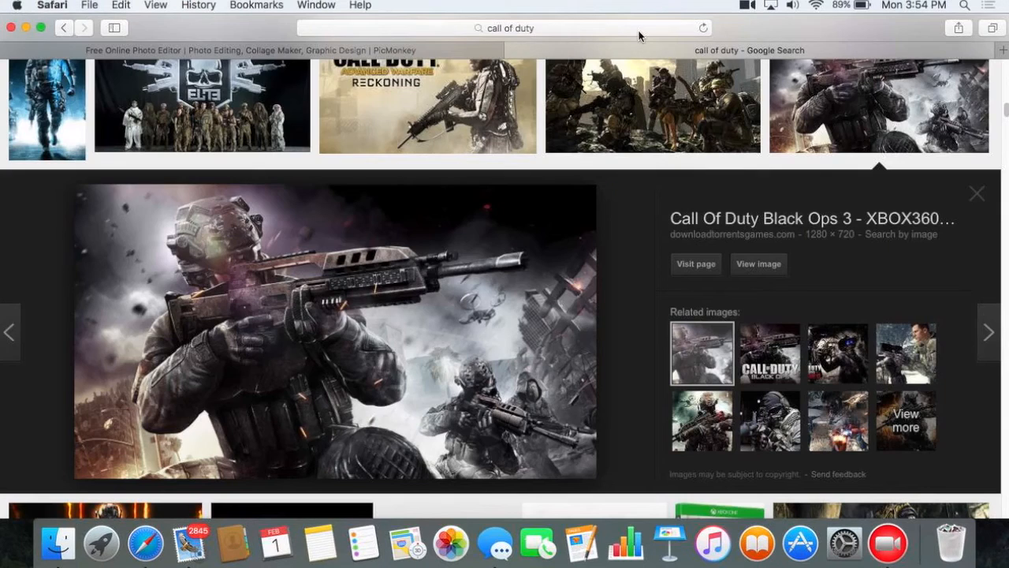
left_click(639, 32)
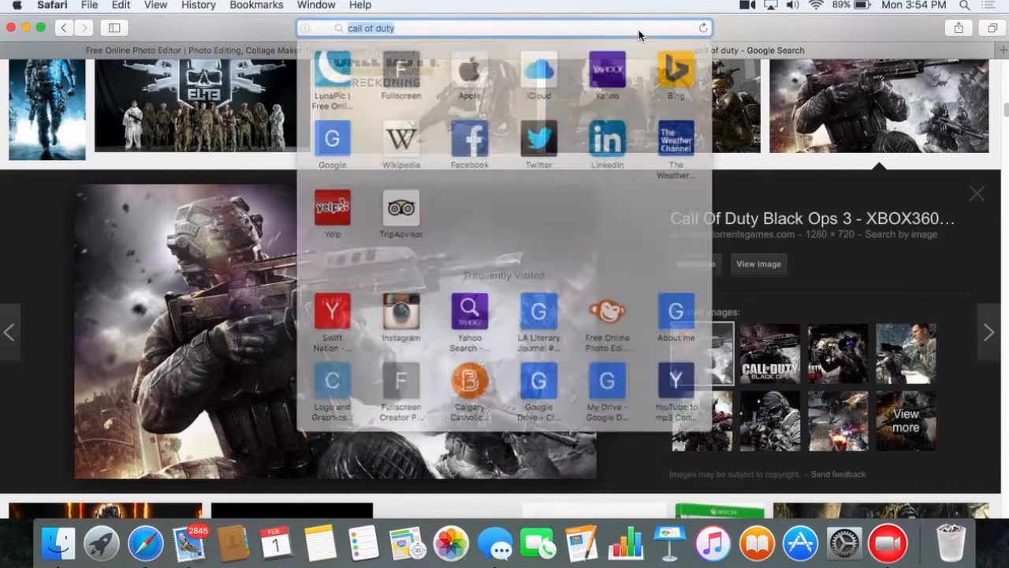
type("mine")
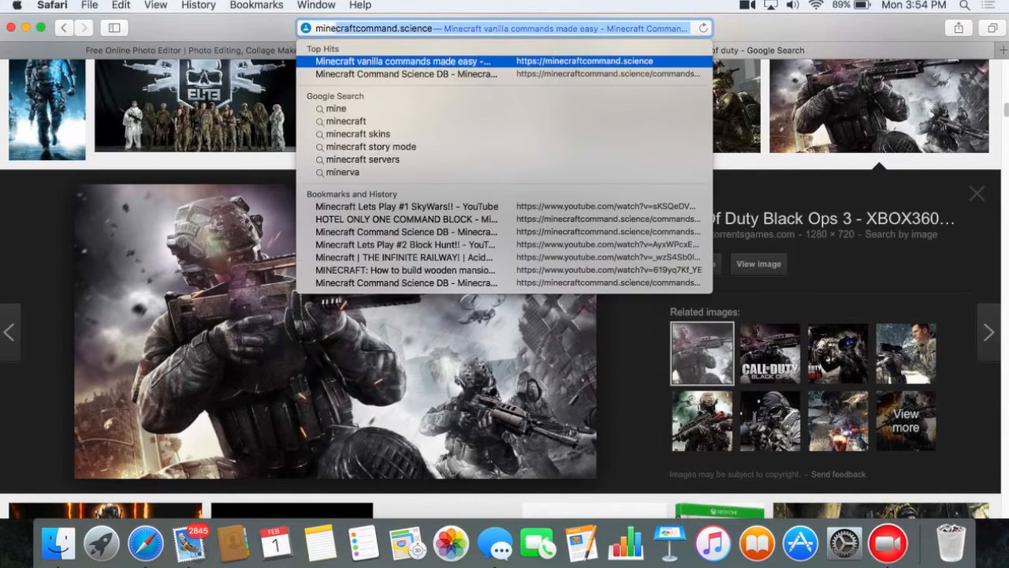
type("craft")
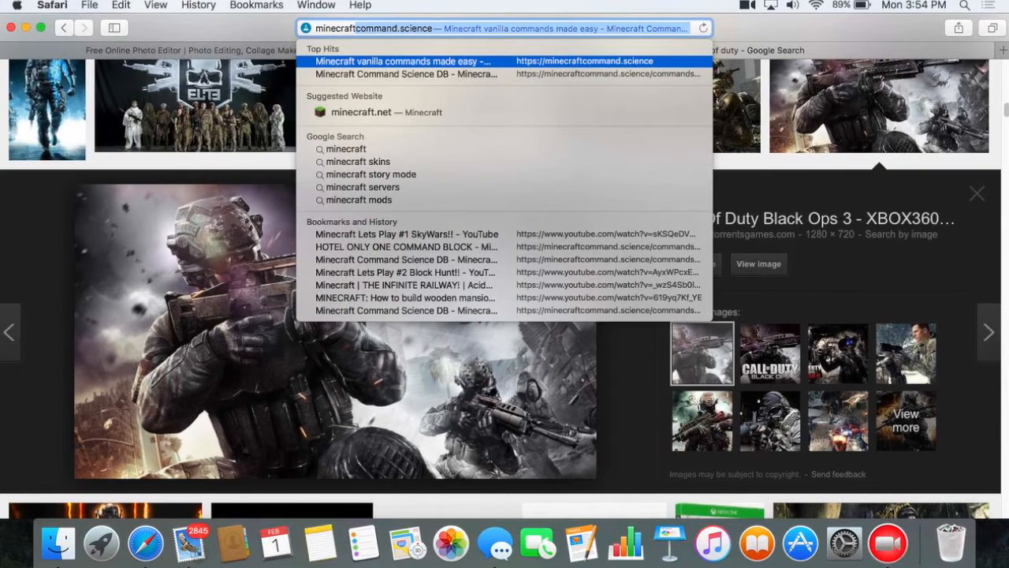
key("BackSpace")
key("Return")
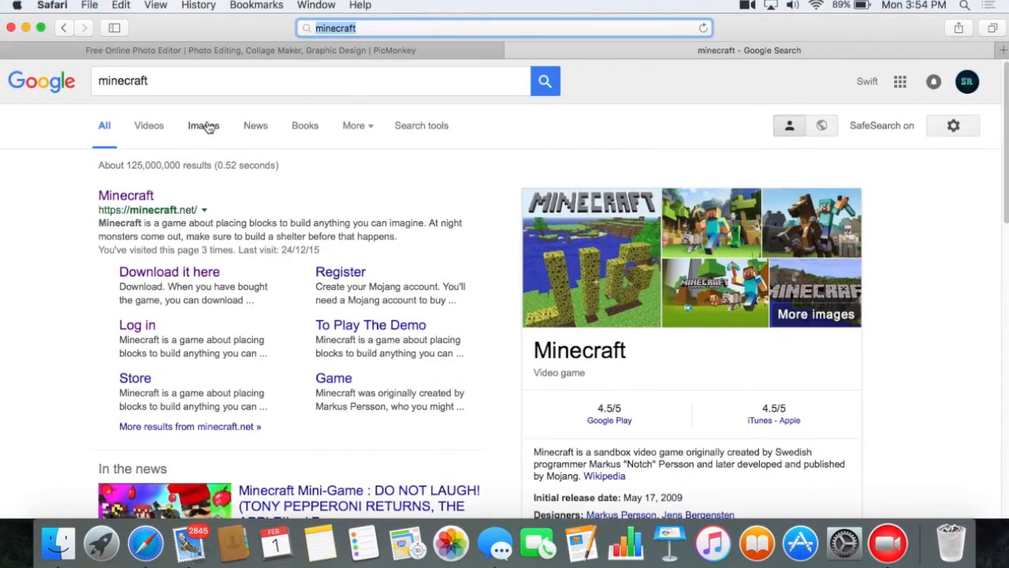
- Find the 854 × 480 Minecraft image of a diamond-armoured player riding a horse in the image results and save it to the Desktop
left_click(208, 128)
scroll(849, 327, "down", 1)
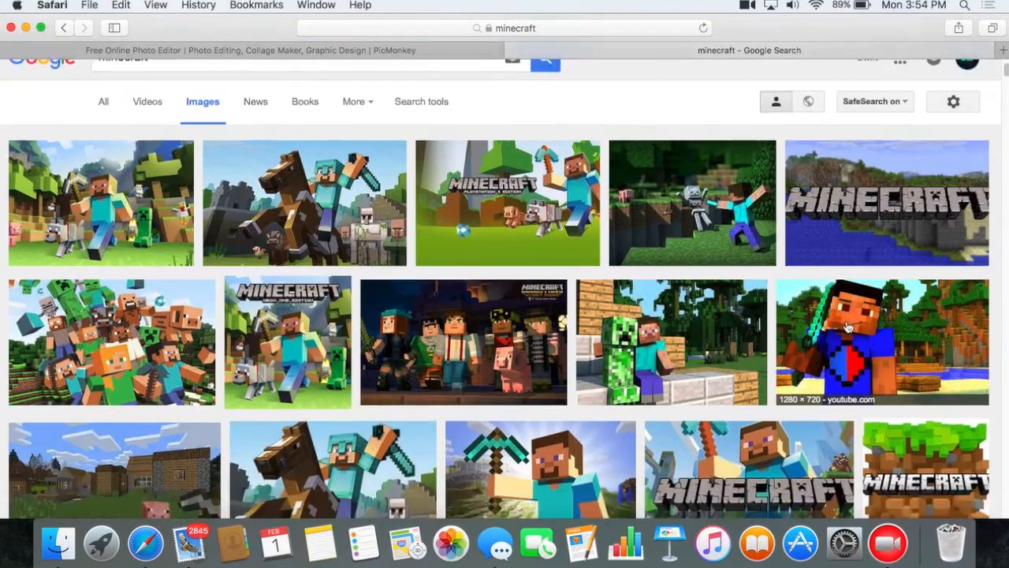
scroll(849, 327, "down", 5)
scroll(849, 347, "down", 1)
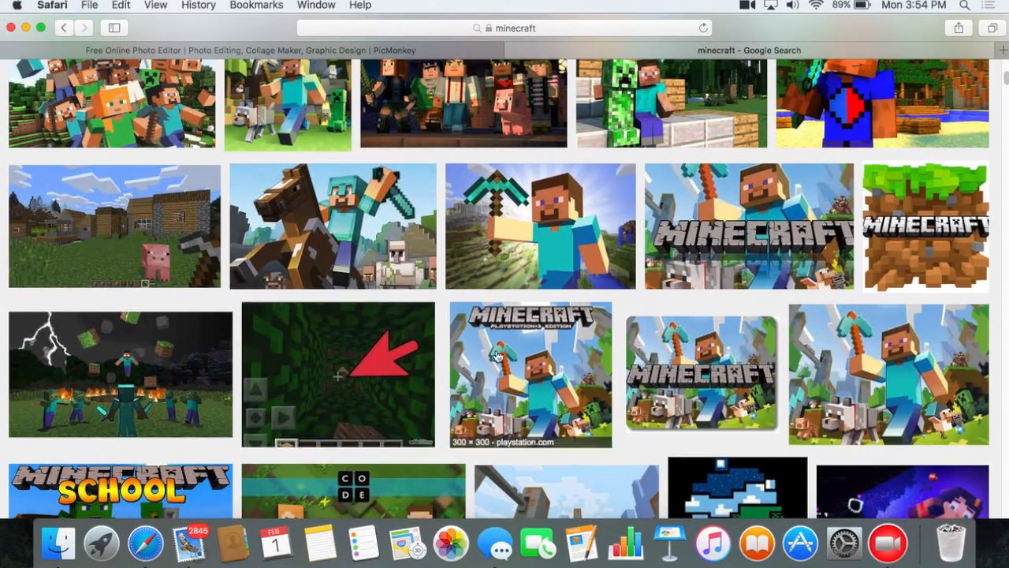
left_click(330, 201)
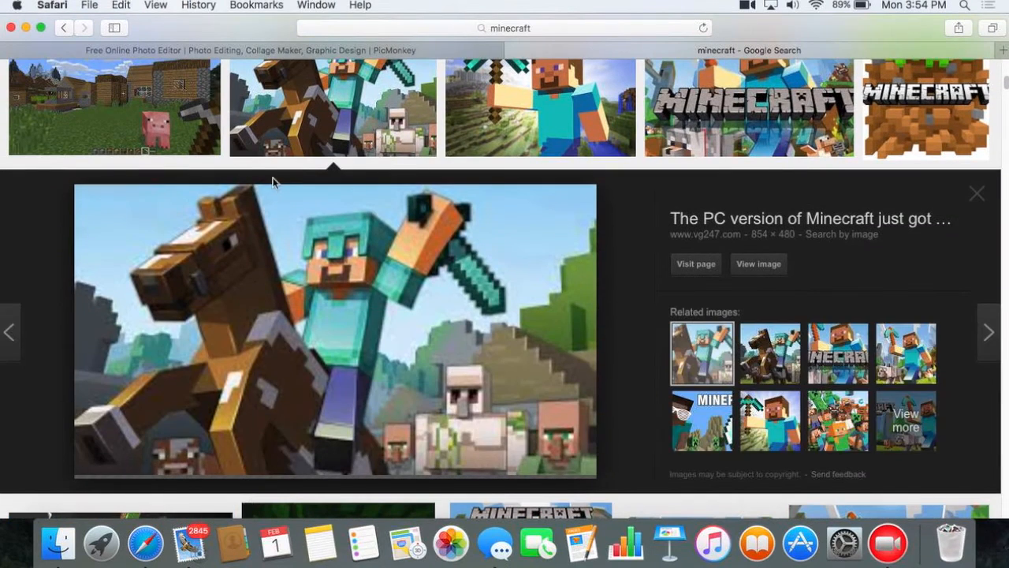
right_click(425, 307)
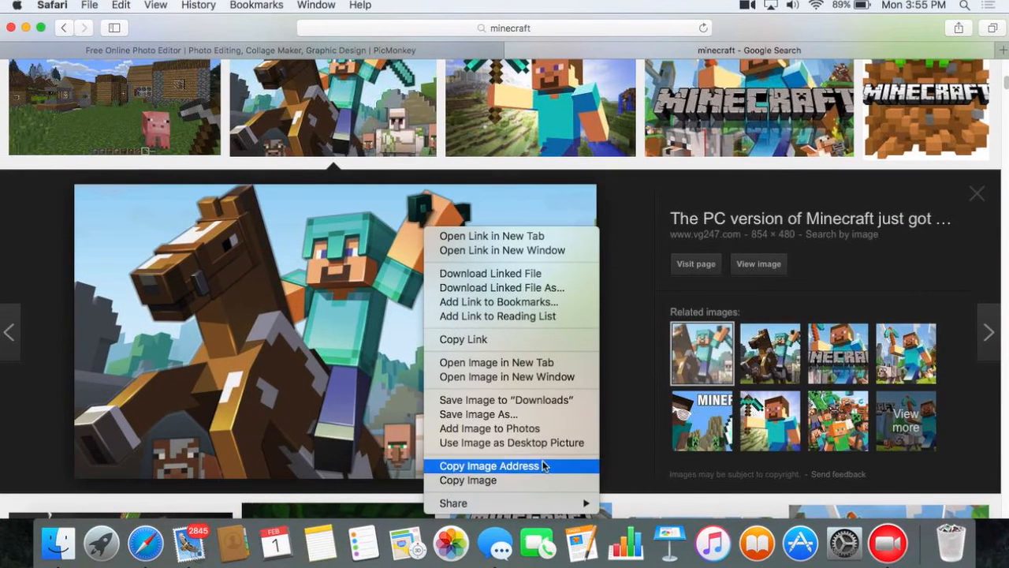
left_click(520, 416)
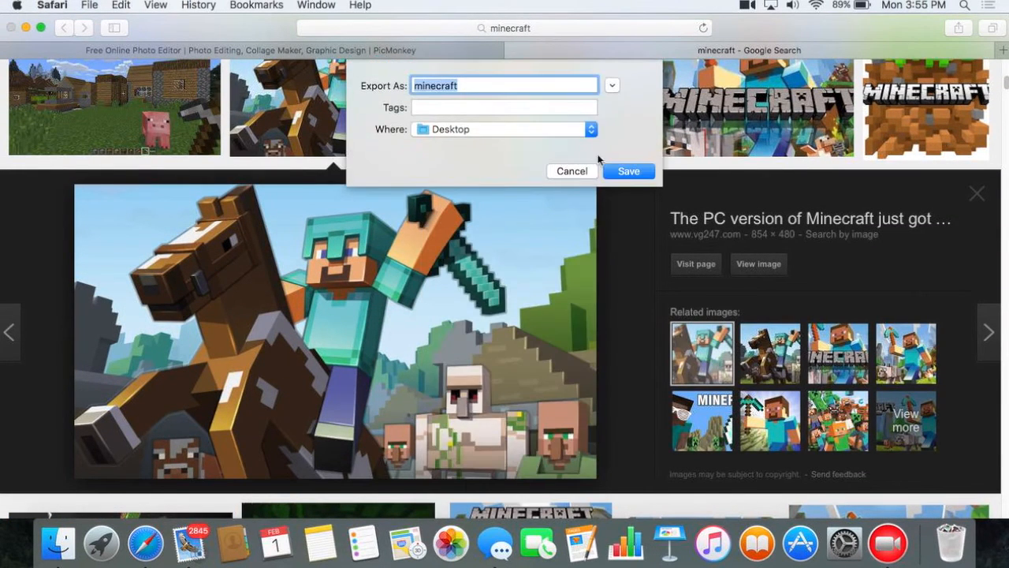
left_click(628, 171)
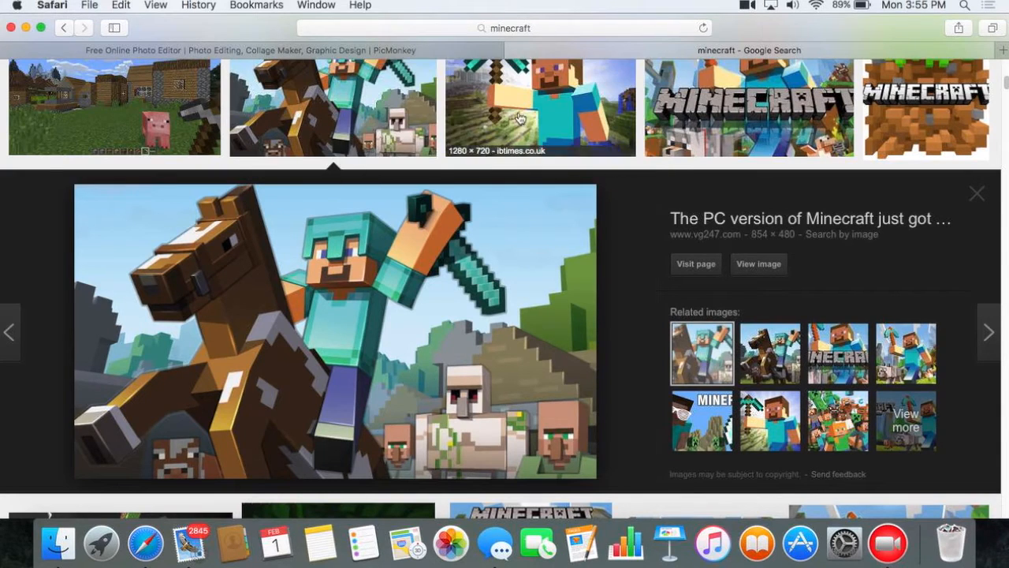
- Return to the PicMonkey tab, add the Desktop's minecraft image as an overlay, and size it to the band's height beside the soldier
left_click(453, 51)
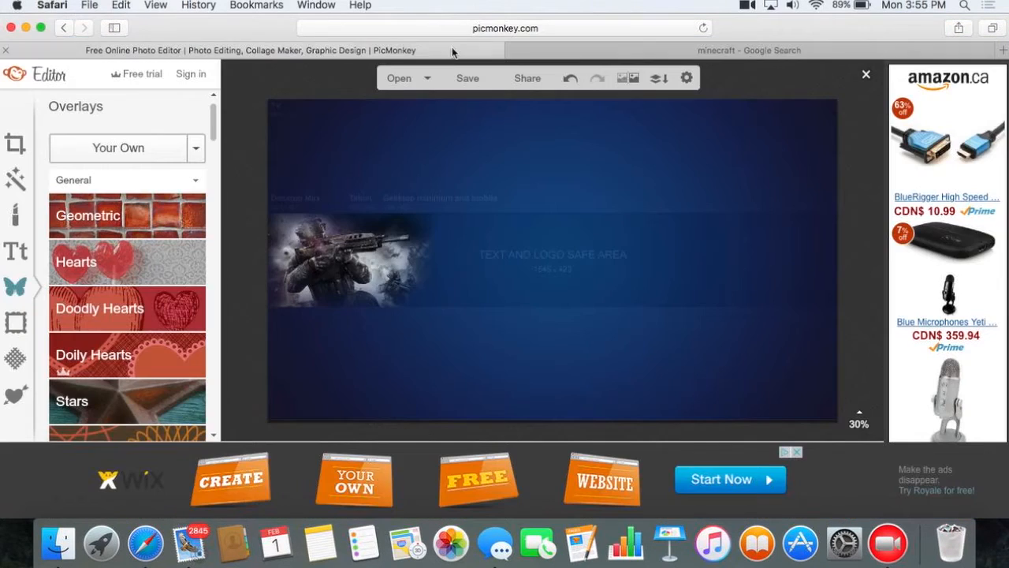
left_click(118, 148)
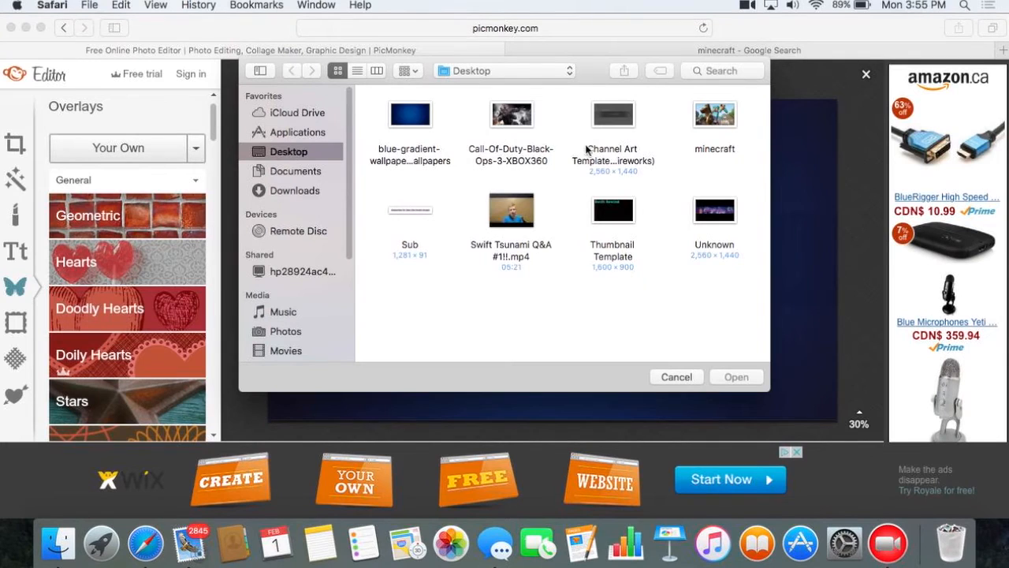
double_click(698, 152)
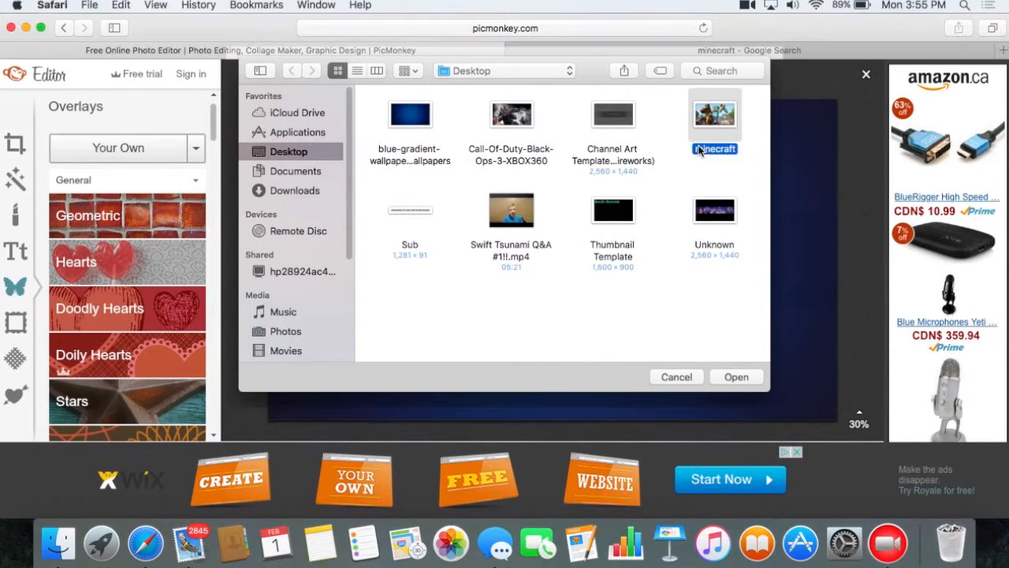
left_click_drag(569, 254, 599, 349)
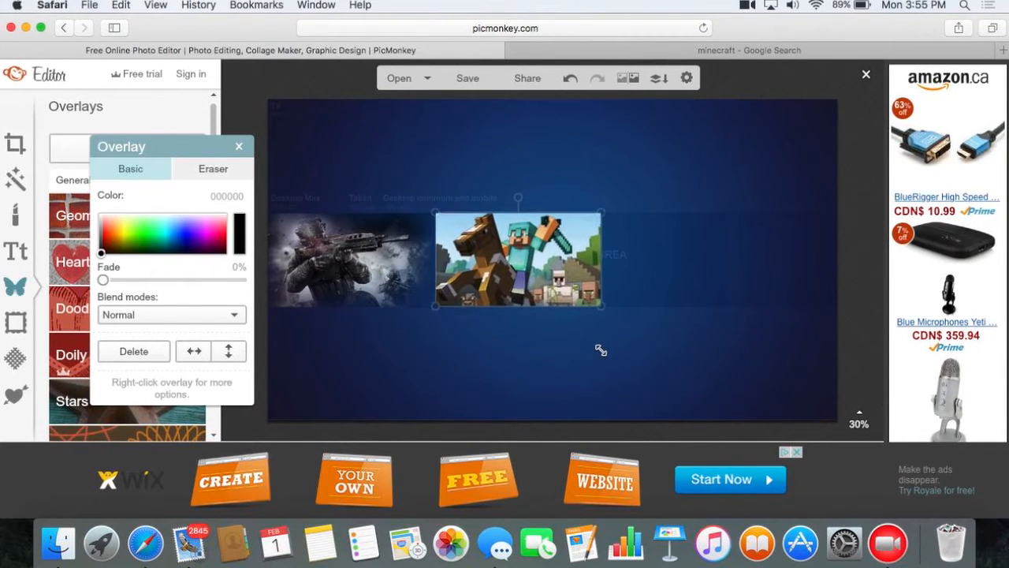
- Soften the Minecraft overlay's edges into the background using the overlay eraser at size 100 and hardness 0
left_click(543, 144)
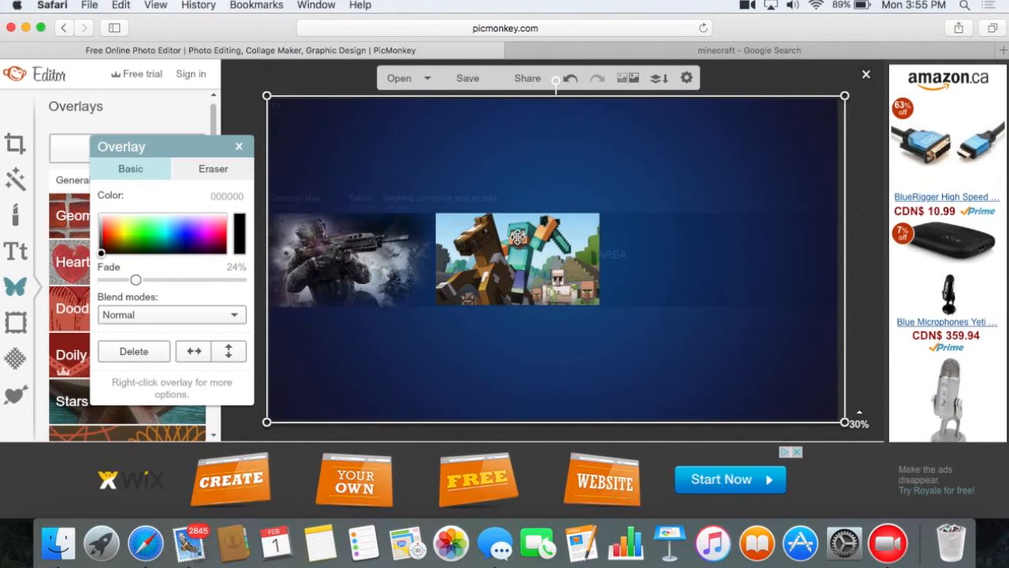
left_click(238, 147)
left_click(518, 254)
left_click(217, 170)
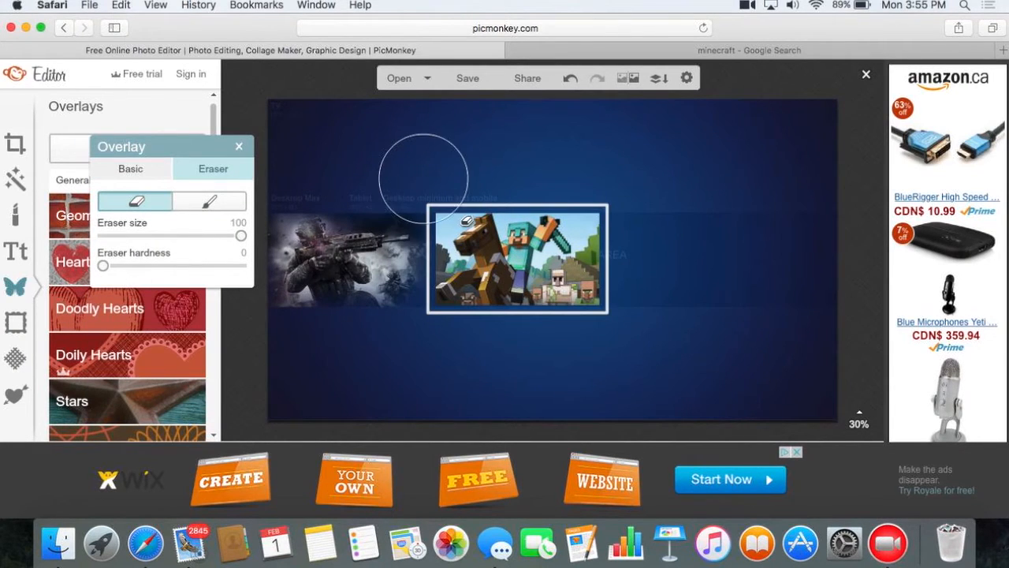
mouse_move(427, 193)
left_mouse_down()
mouse_move(513, 180)
mouse_move(543, 200)
mouse_move(580, 197)
mouse_move(615, 228)
mouse_move(624, 241)
mouse_move(611, 308)
mouse_move(544, 335)
left_mouse_up()
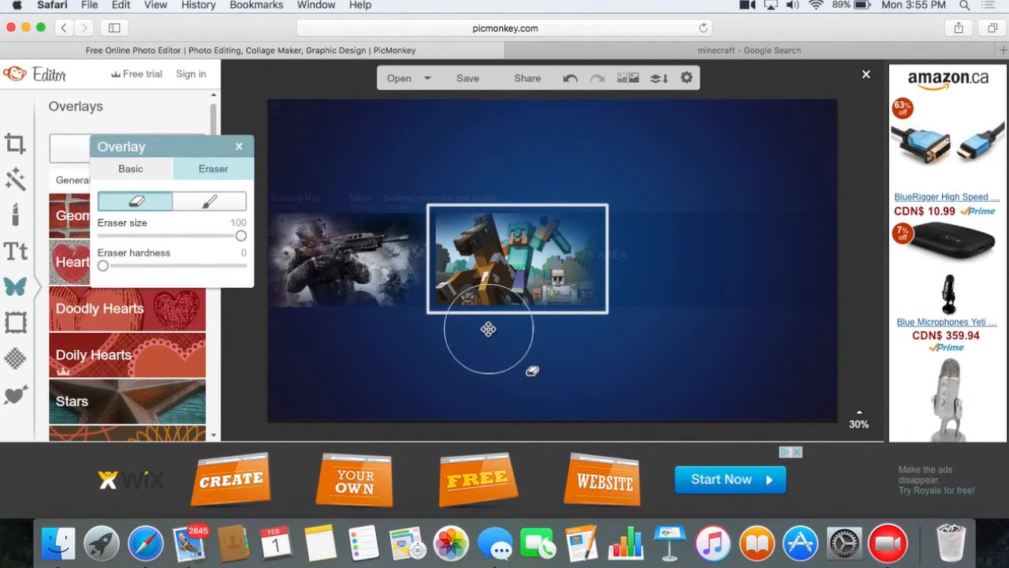
left_click(448, 326)
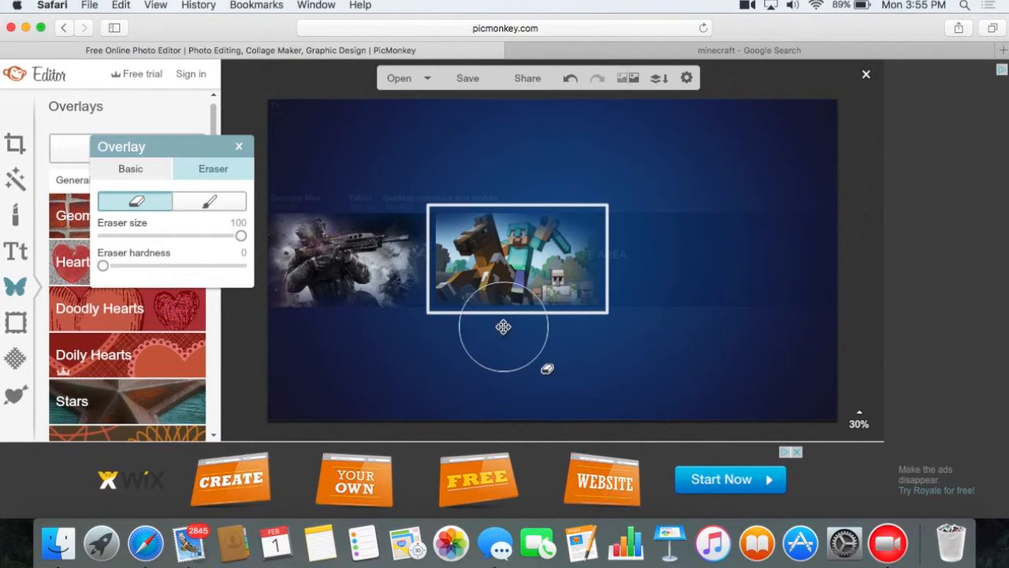
mouse_move(565, 322)
left_mouse_down()
mouse_move(555, 318)
mouse_move(565, 318)
left_mouse_up()
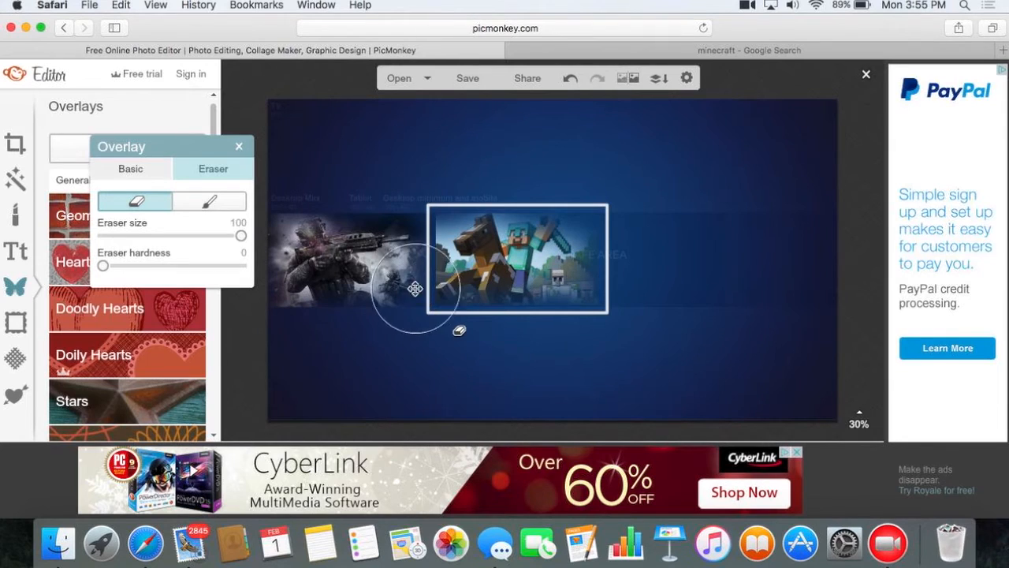
left_click(443, 272)
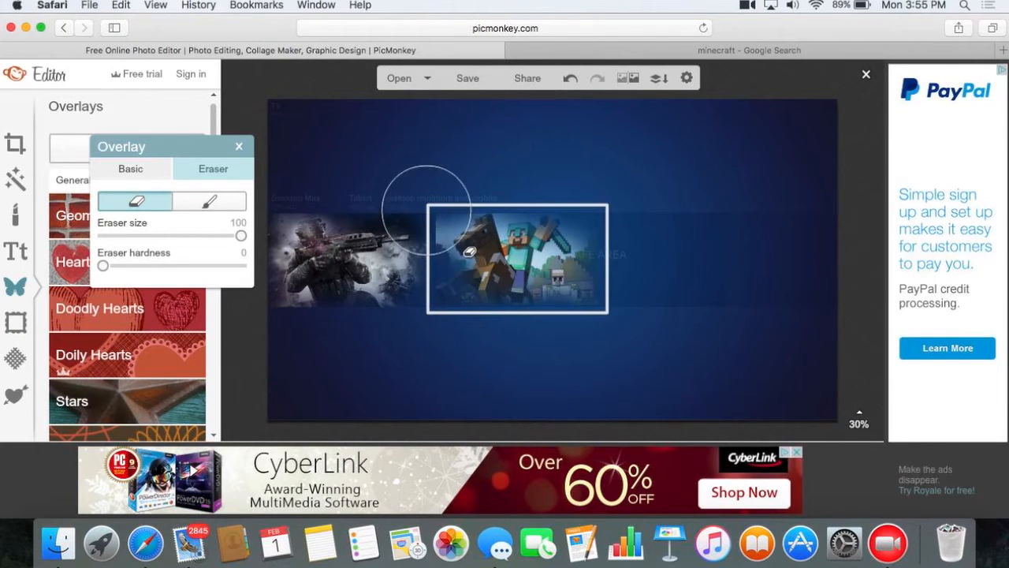
left_click(684, 174)
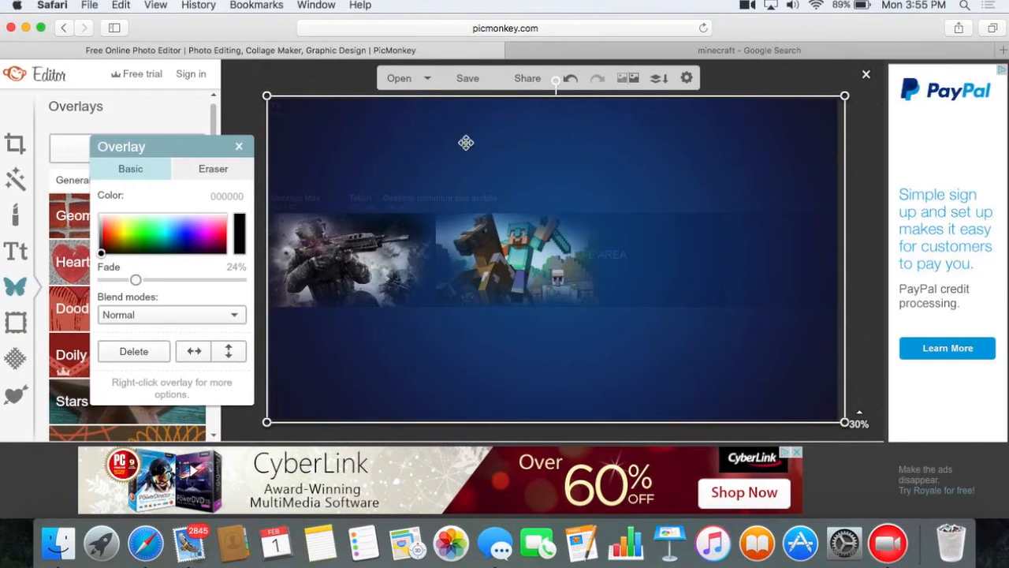
- Switch to the Google results tab, search for "nhl 16" and show the image results
left_click(607, 49)
left_click(588, 29)
key("BackSpace")
type("nhl")
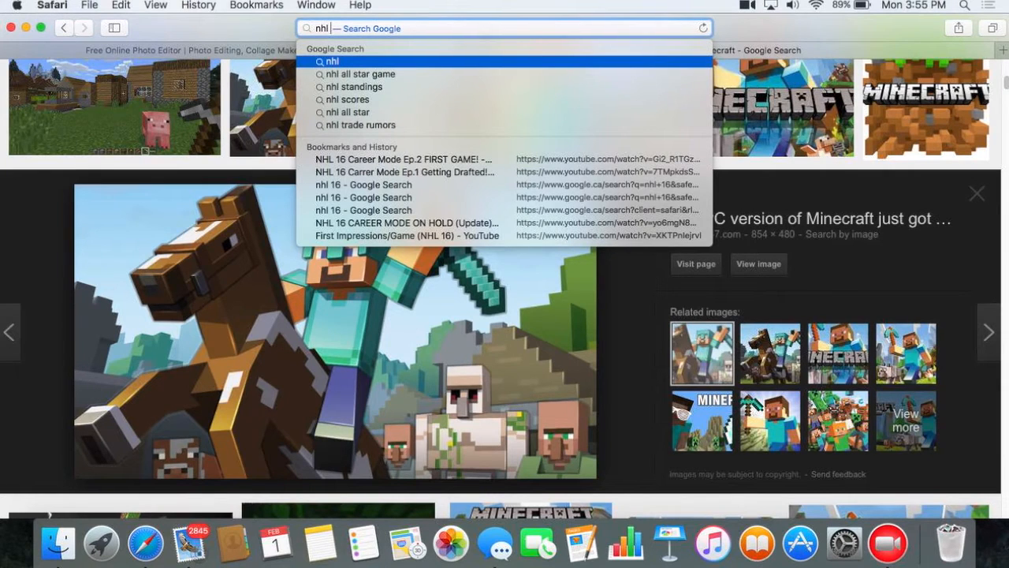
type(" 16")
key("Return")
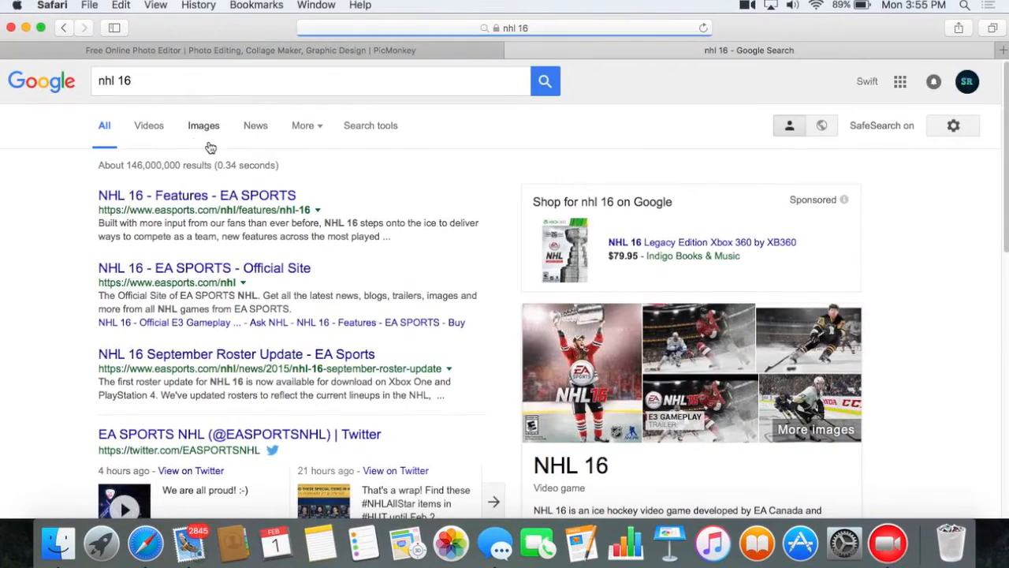
left_click(201, 130)
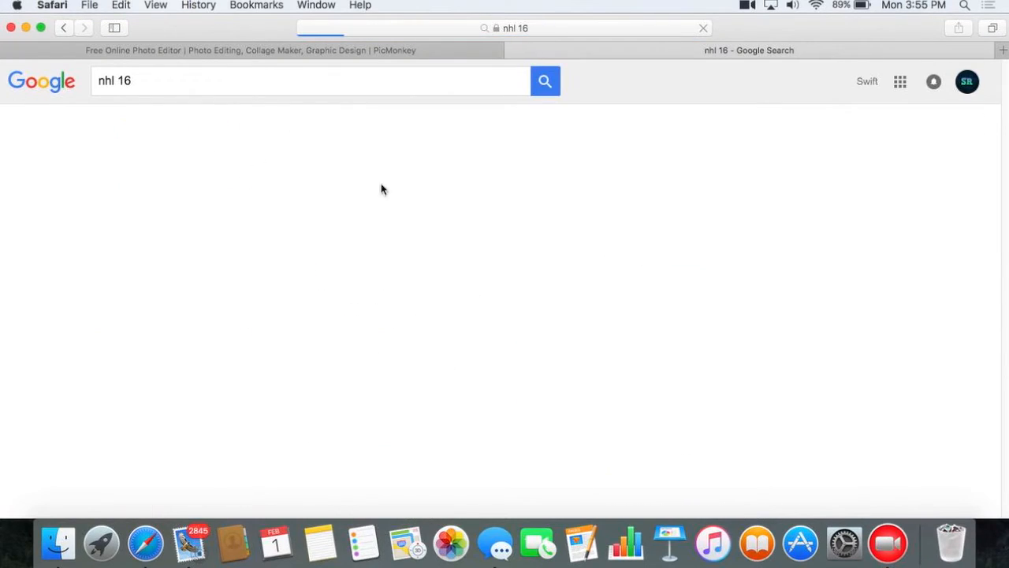
- Find the 1920 × 1080 polygon.com image of two NHL 16 skaters in the image results and save it to the Desktop
scroll(425, 229, "down", 1)
scroll(426, 229, "down", 10)
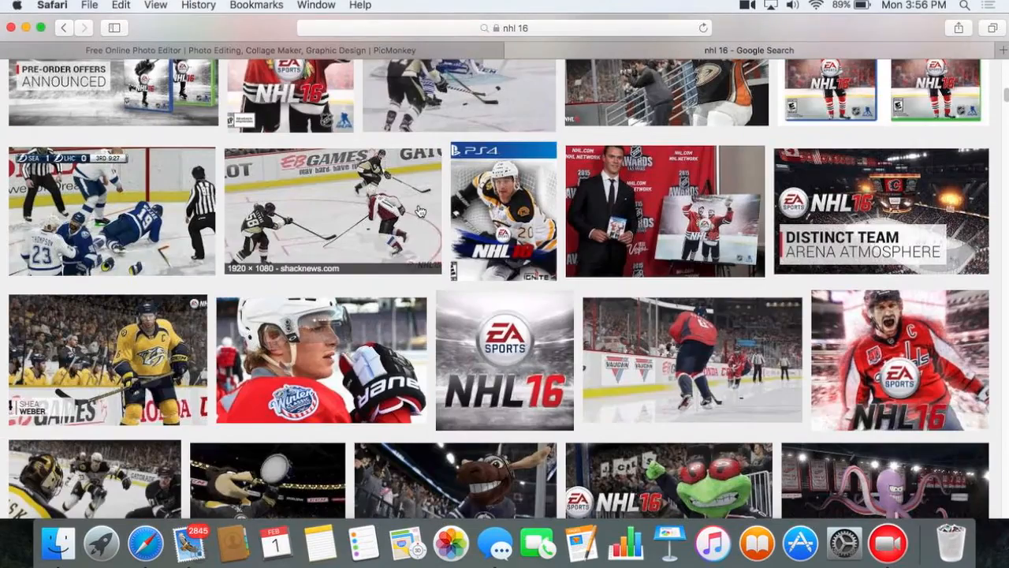
scroll(526, 226, "down", 5)
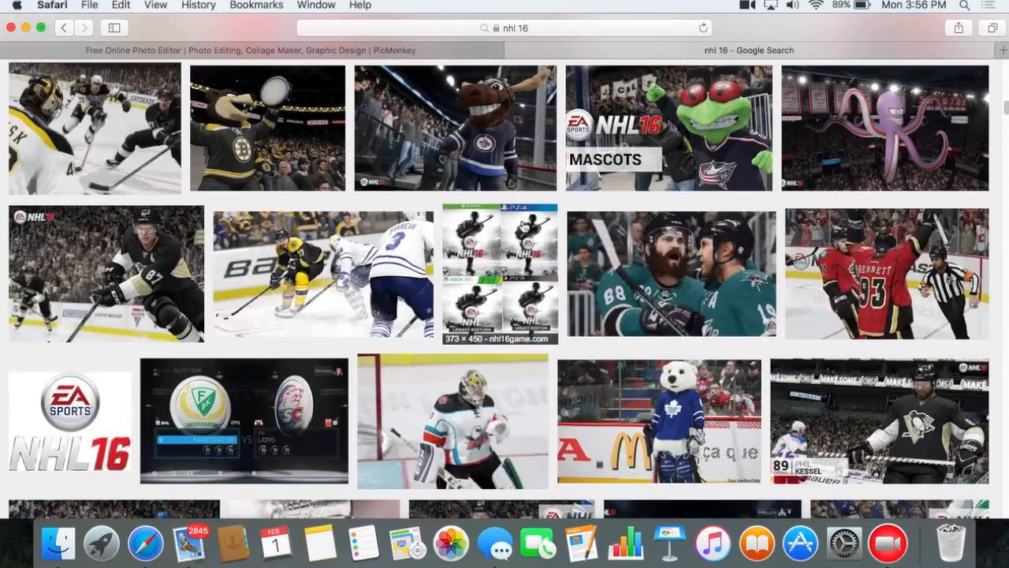
scroll(508, 230, "down", 4)
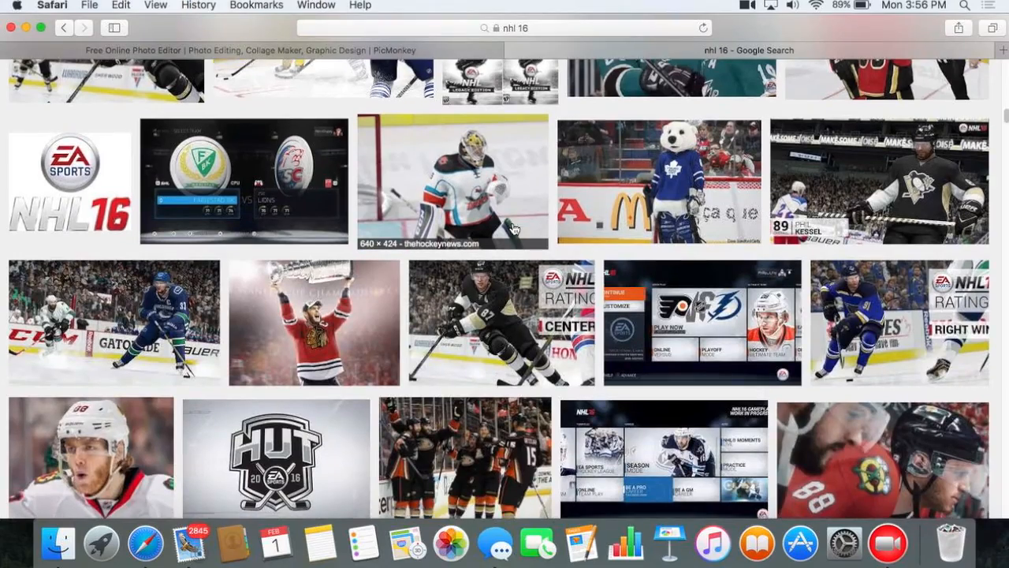
scroll(520, 227, "down", 5)
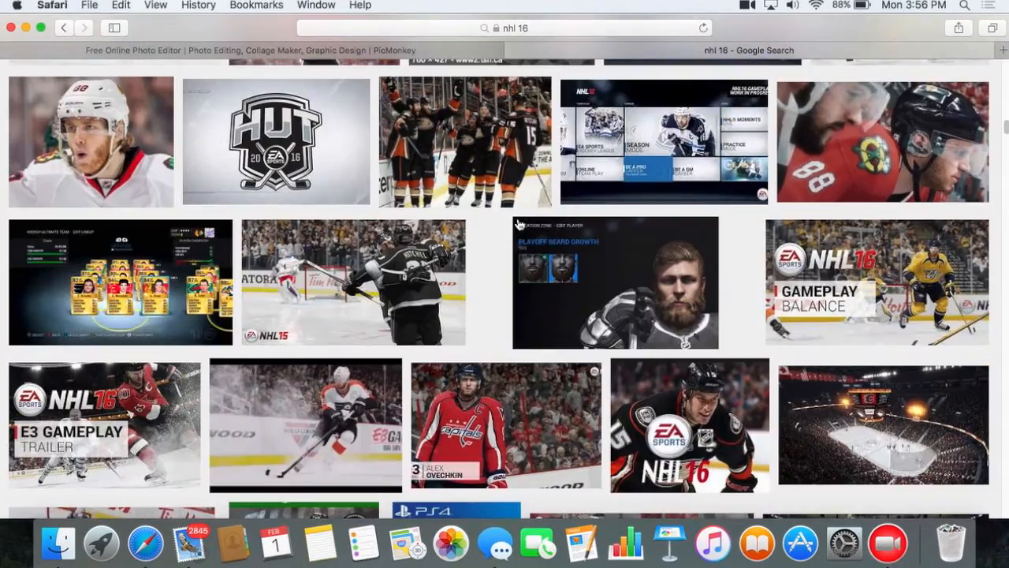
scroll(516, 225, "down", 5)
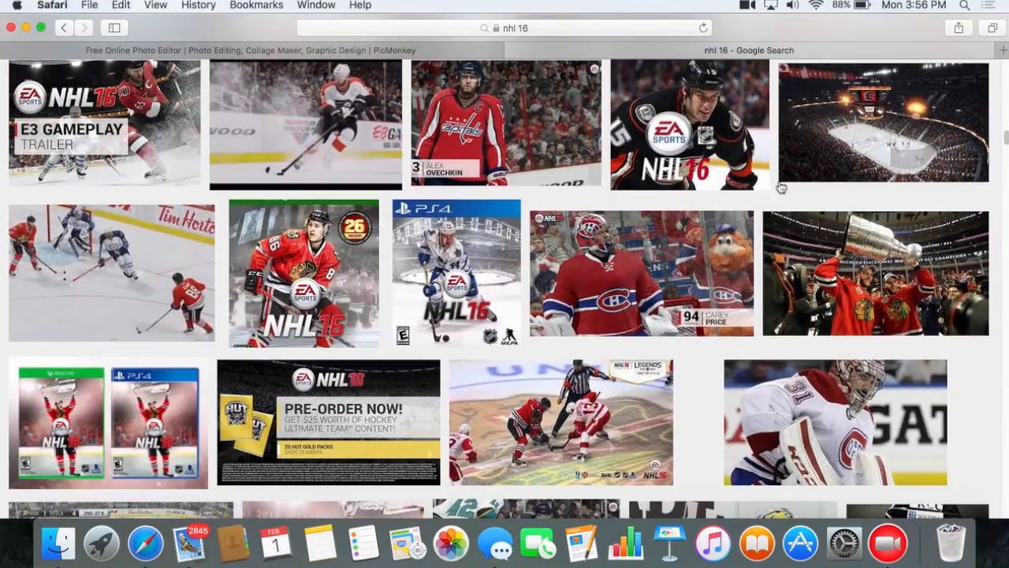
scroll(686, 265, "down", 3)
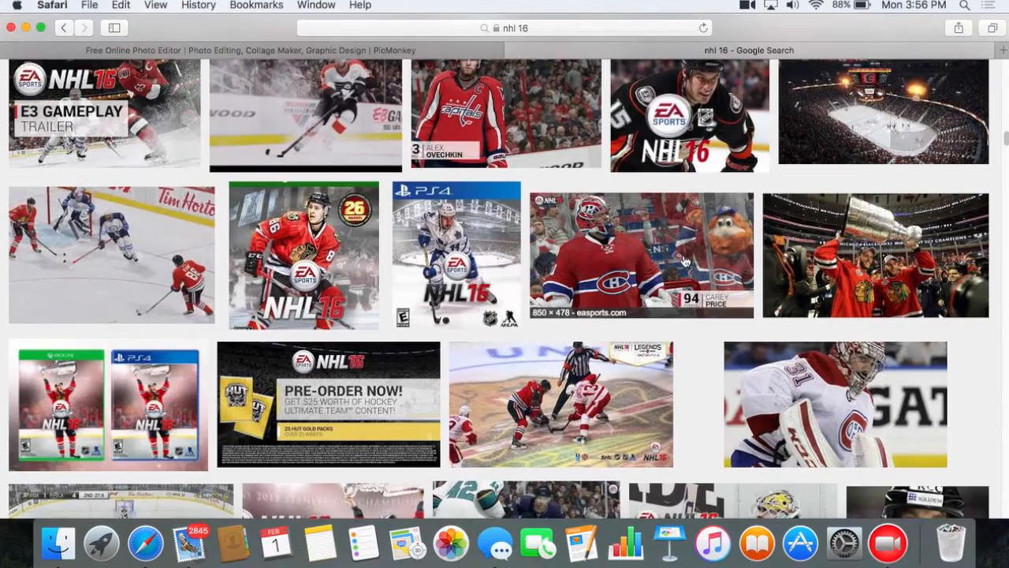
scroll(687, 267, "down", 3)
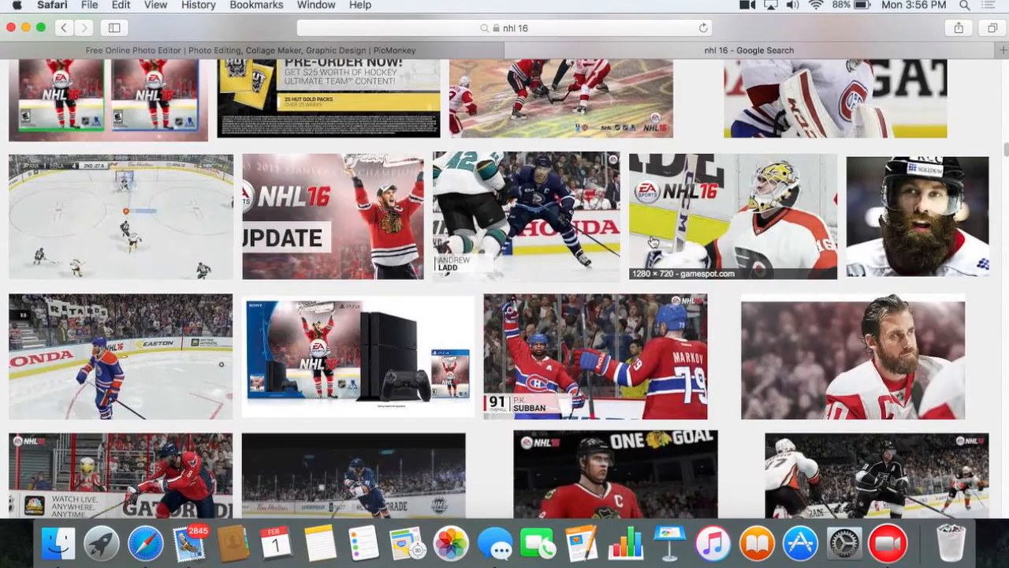
scroll(653, 241, "down", 5)
left_click(113, 207)
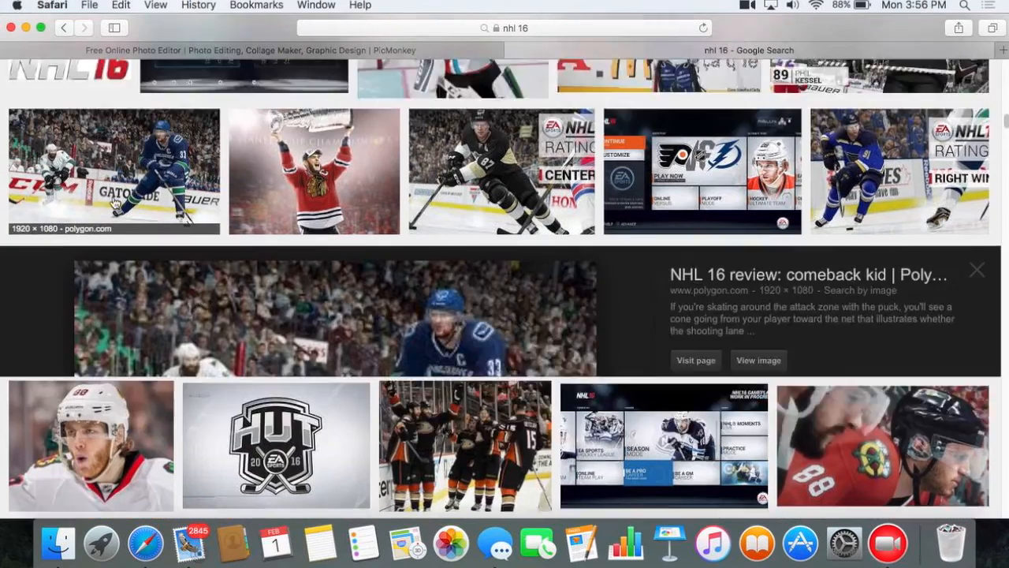
right_click(344, 254)
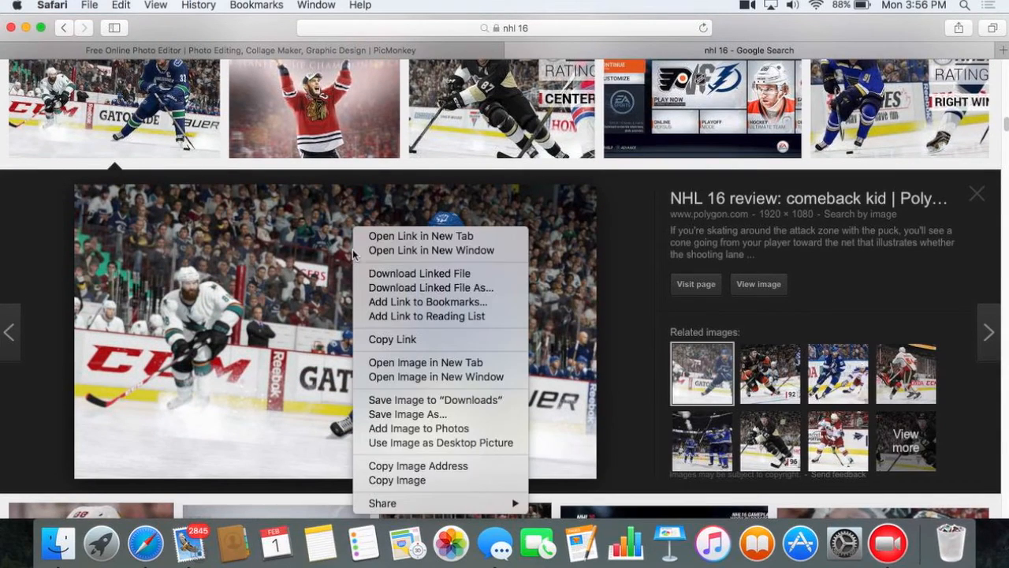
left_click(461, 414)
left_click(611, 173)
- Return to the PicMonkey tab and add the Desktop image nhl-16-sj-van-sedin_1920.0 as an overlay
left_click(450, 50)
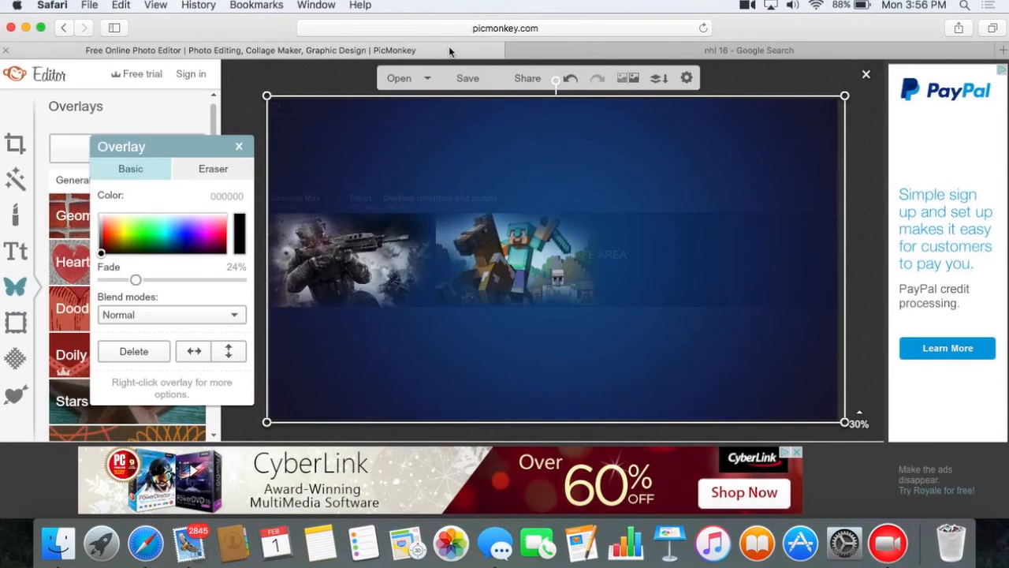
left_click(241, 144)
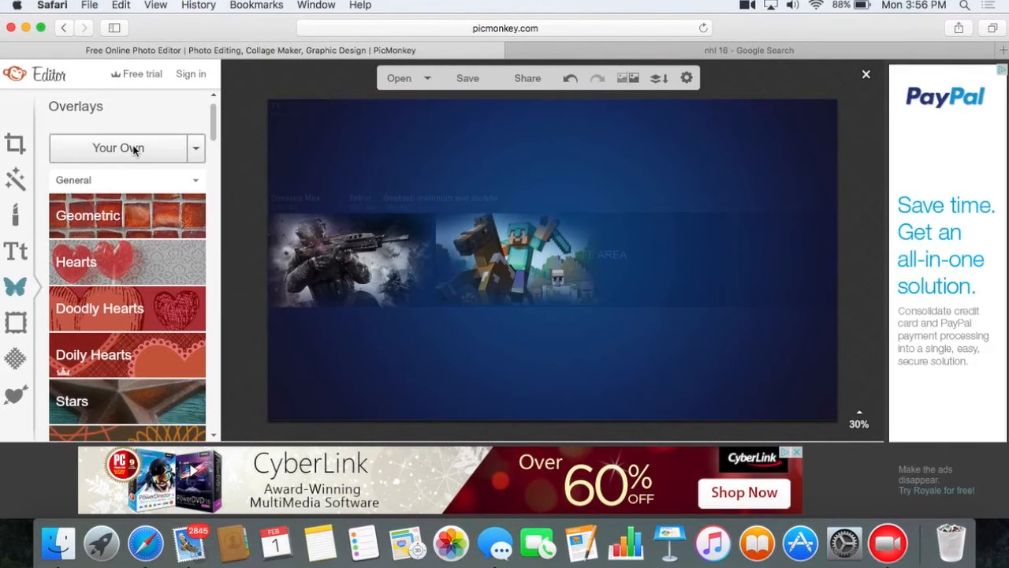
left_click(143, 148)
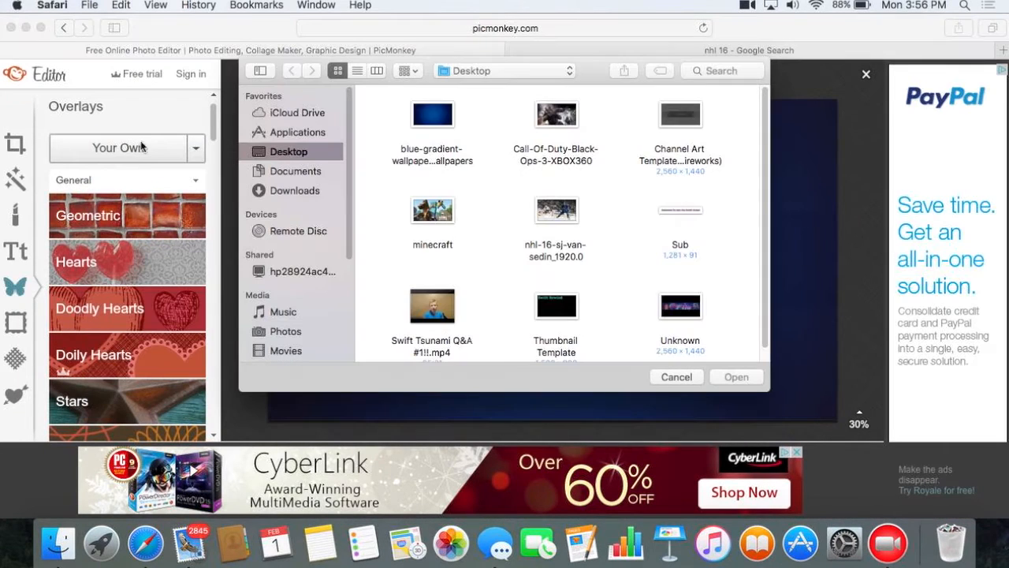
double_click(556, 211)
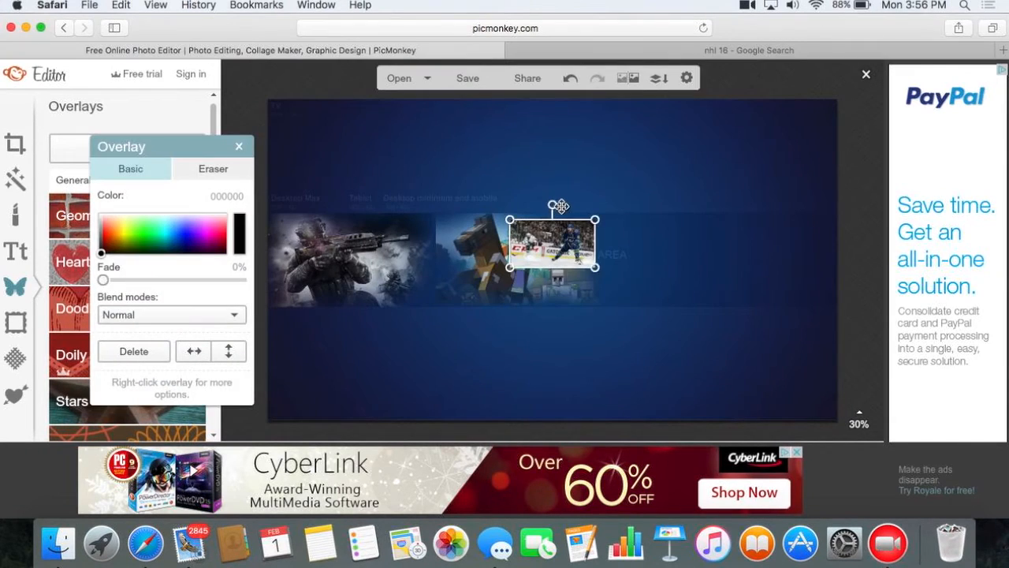
- Enlarge the hockey overlay to the band's height, place it right of the Minecraft overlay, and shift both left to sit closer together
left_click_drag(561, 231, 655, 230)
left_click_drag(692, 268, 757, 328)
left_click_drag(677, 253, 663, 250)
left_click_drag(475, 243, 455, 244)
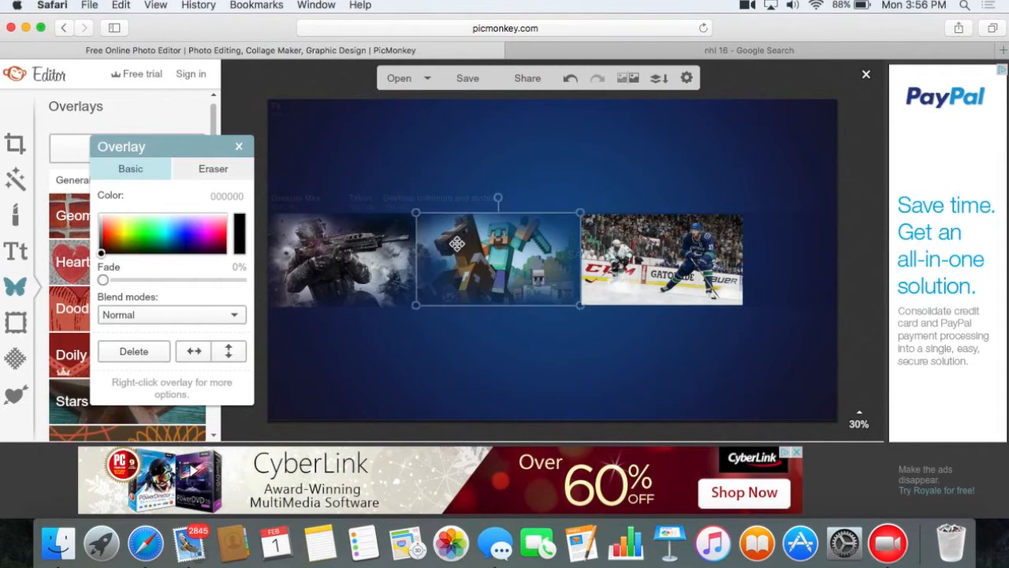
left_click_drag(612, 254, 586, 254)
- Soften the hockey overlay's edges into the background using the overlay eraser at size 100 and hardness 0
left_click(536, 155)
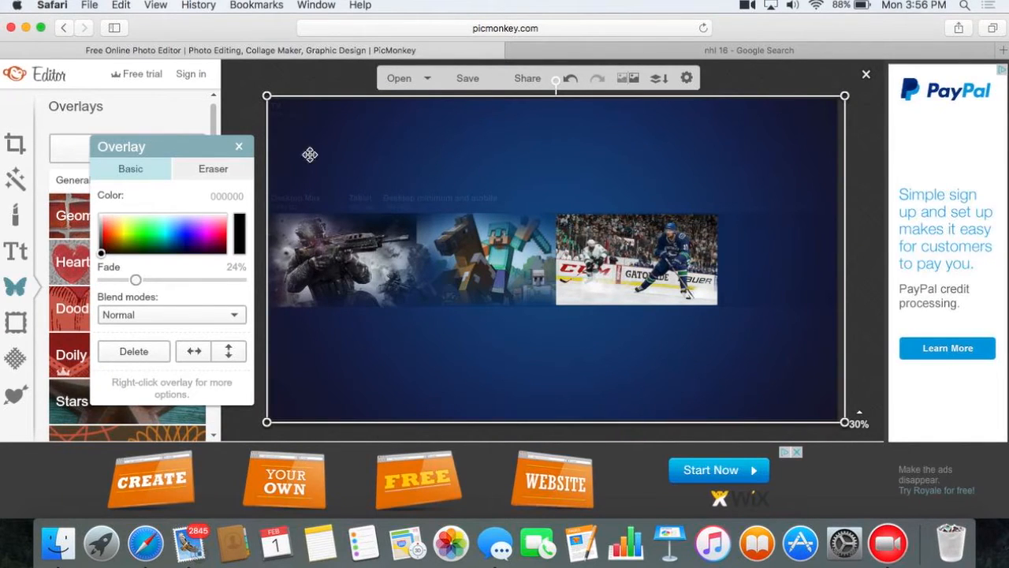
left_click(237, 146)
left_click(638, 245)
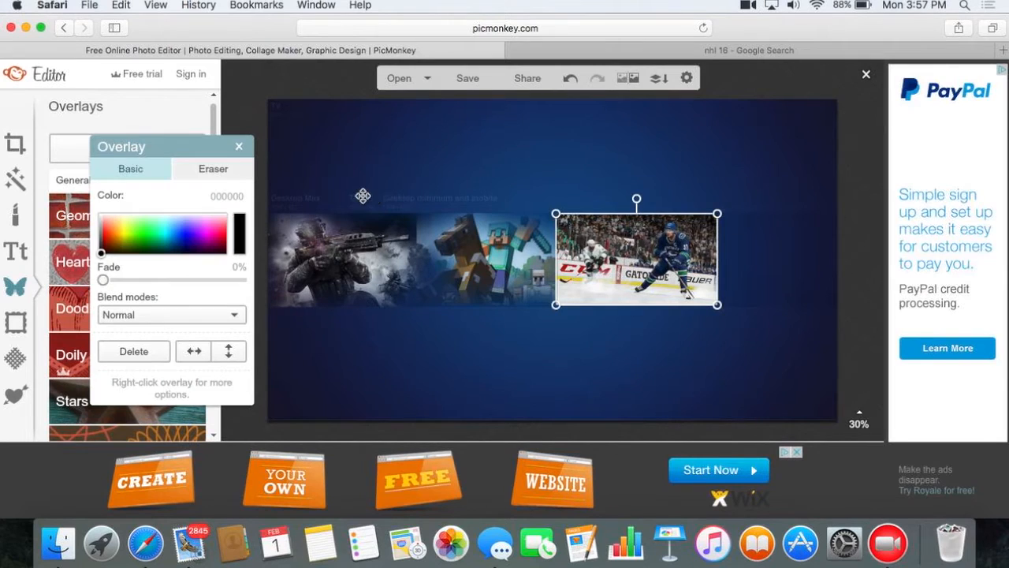
left_click(210, 171)
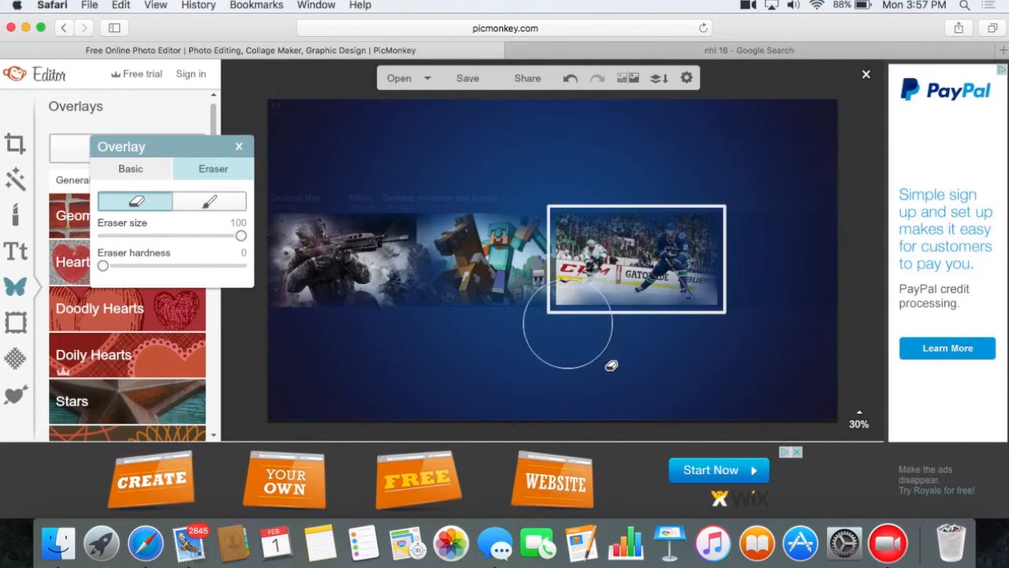
mouse_move(597, 345)
left_mouse_down()
mouse_move(612, 293)
mouse_move(599, 272)
mouse_move(675, 393)
left_mouse_up()
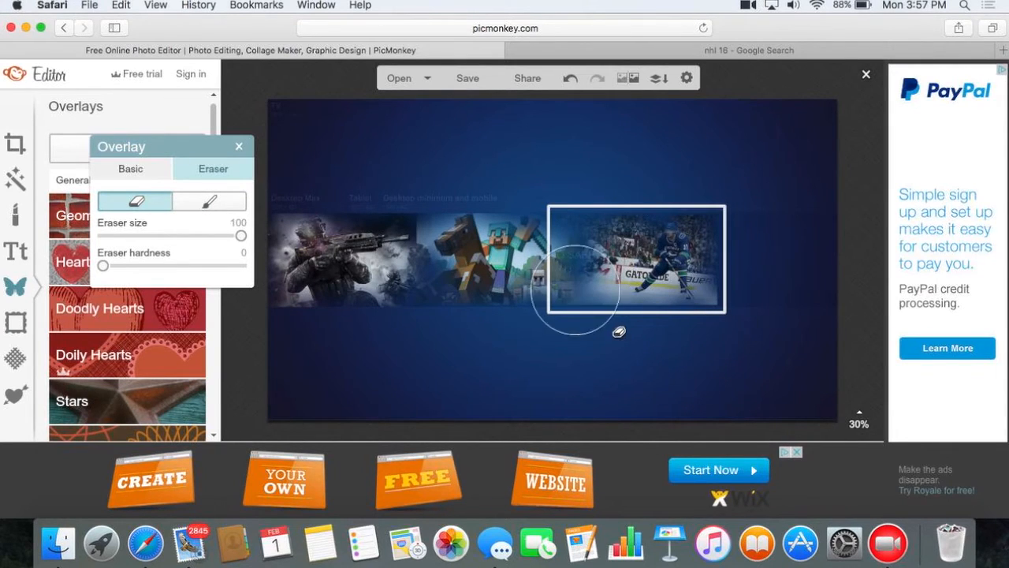
- Paint back the over-erased left and lower areas of the hockey overlay using the restore brush at size 60 and hardness 0
left_click(214, 202)
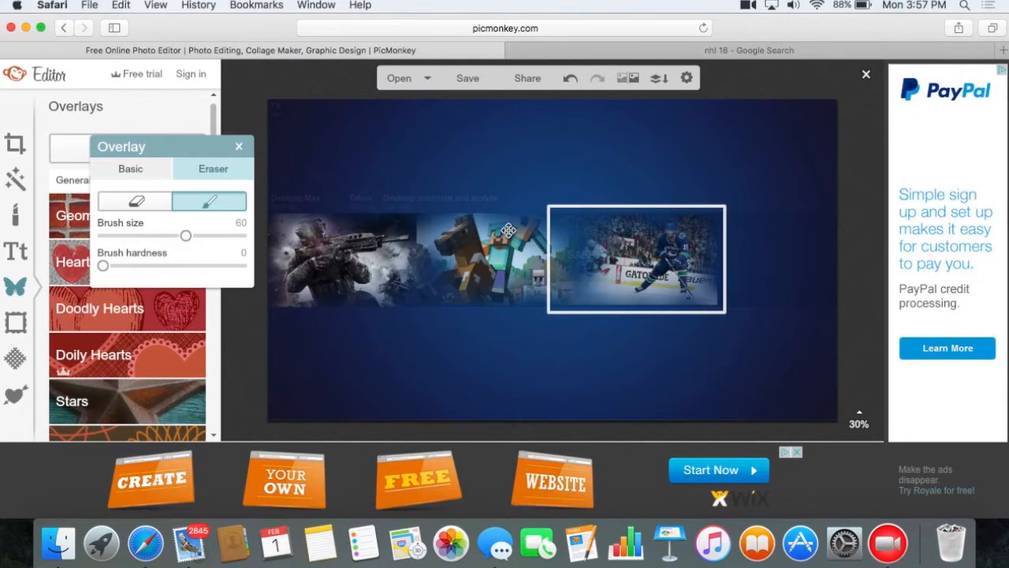
left_click_drag(587, 276, 587, 263)
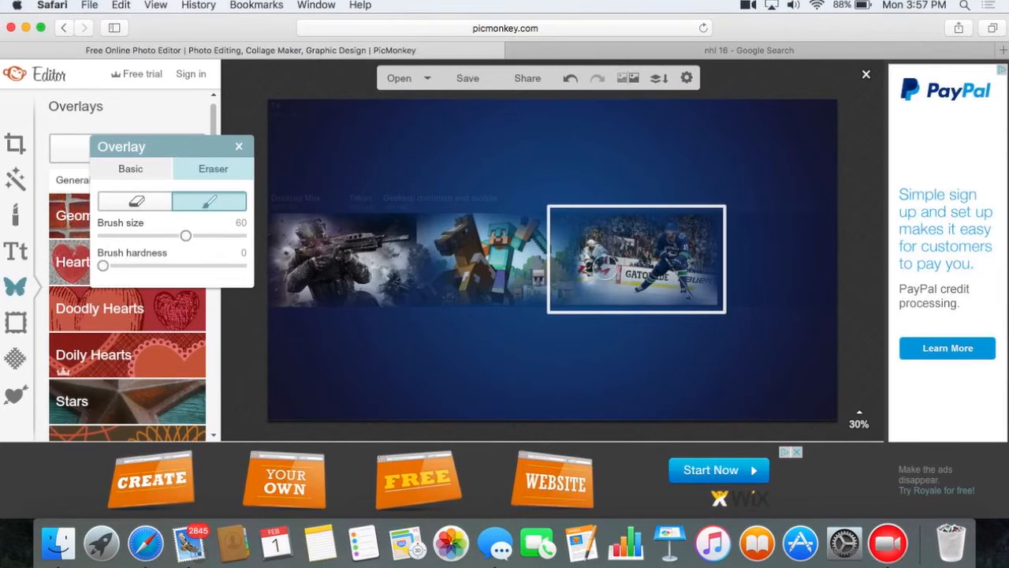
mouse_move(596, 279)
left_mouse_down()
mouse_move(708, 288)
mouse_move(585, 280)
left_mouse_up()
mouse_move(600, 232)
left_mouse_down()
mouse_move(660, 223)
mouse_move(695, 277)
mouse_move(621, 300)
left_mouse_up()
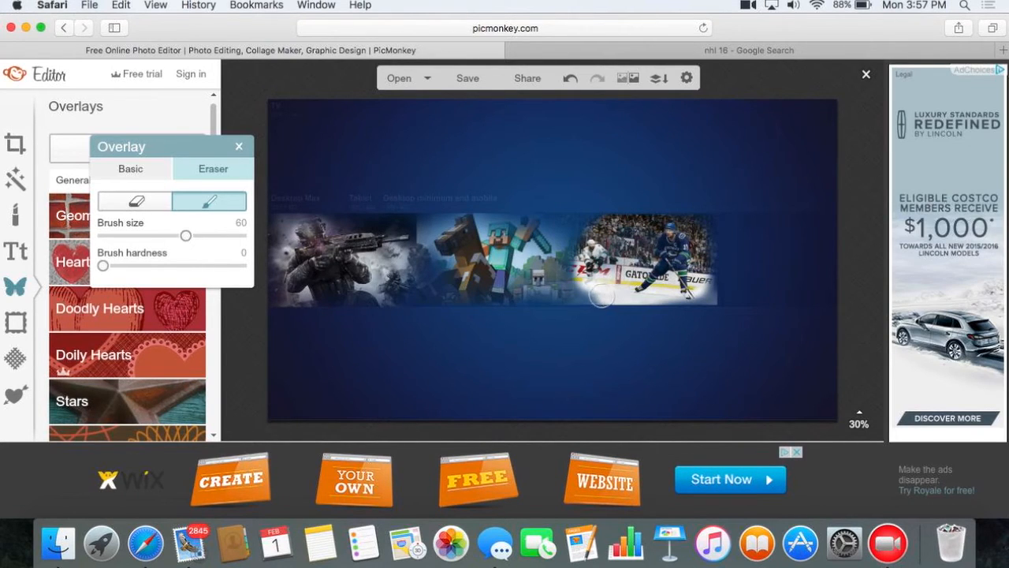
- Soften the hockey overlay's left and lower edges with the eraser at size 87 and hardness 0, restoring over-erased parts with the brush
left_click(136, 201)
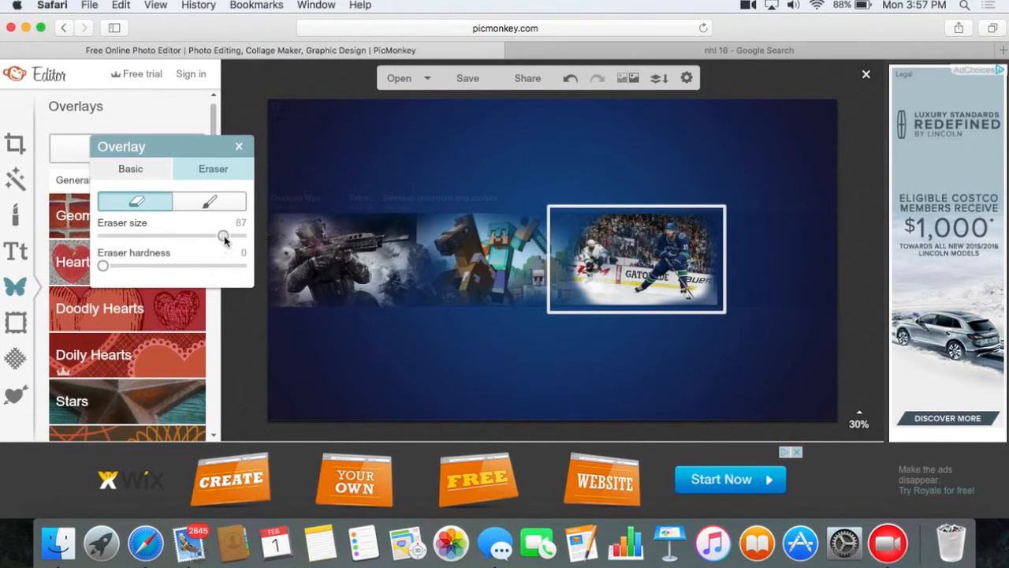
mouse_move(540, 275)
left_mouse_down()
mouse_move(582, 290)
mouse_move(580, 244)
mouse_move(613, 211)
mouse_move(717, 224)
mouse_move(721, 240)
mouse_move(704, 256)
mouse_move(713, 294)
mouse_move(614, 320)
mouse_move(633, 327)
mouse_move(650, 322)
mouse_move(638, 310)
mouse_move(630, 316)
mouse_move(677, 316)
left_mouse_up()
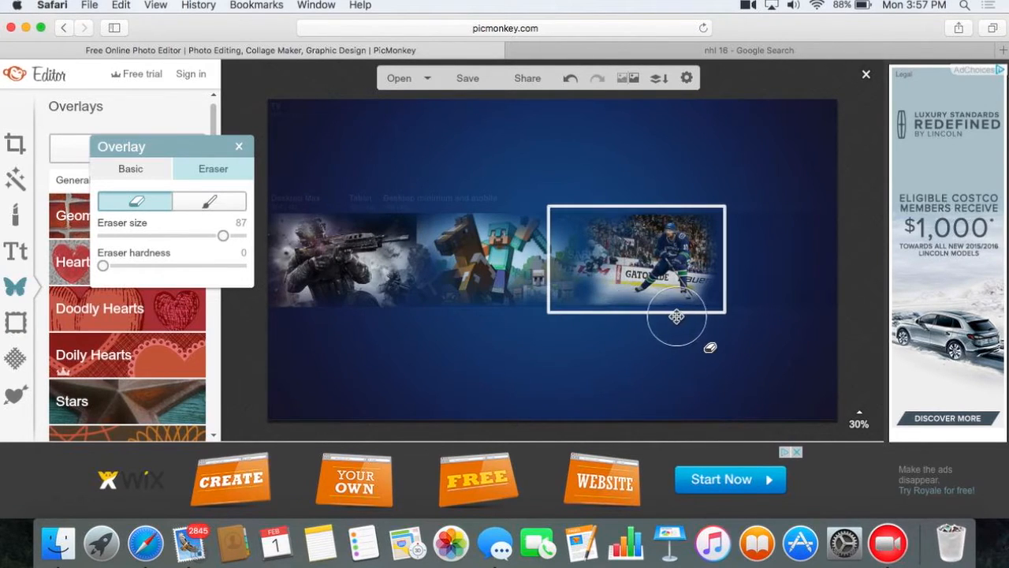
left_click(209, 202)
mouse_move(638, 260)
left_mouse_down()
mouse_move(600, 251)
mouse_move(605, 275)
mouse_move(603, 251)
left_mouse_up()
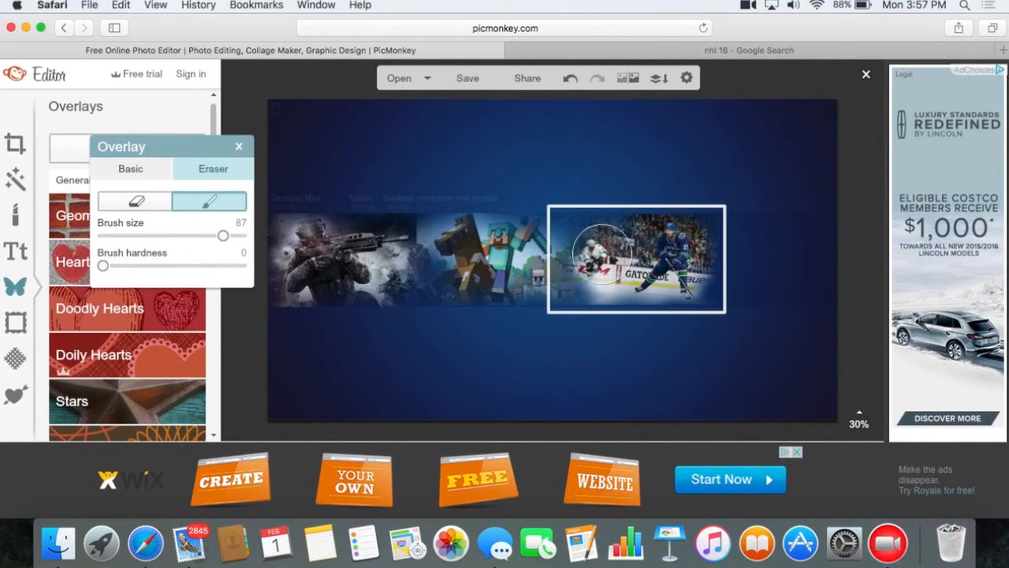
left_click(765, 166)
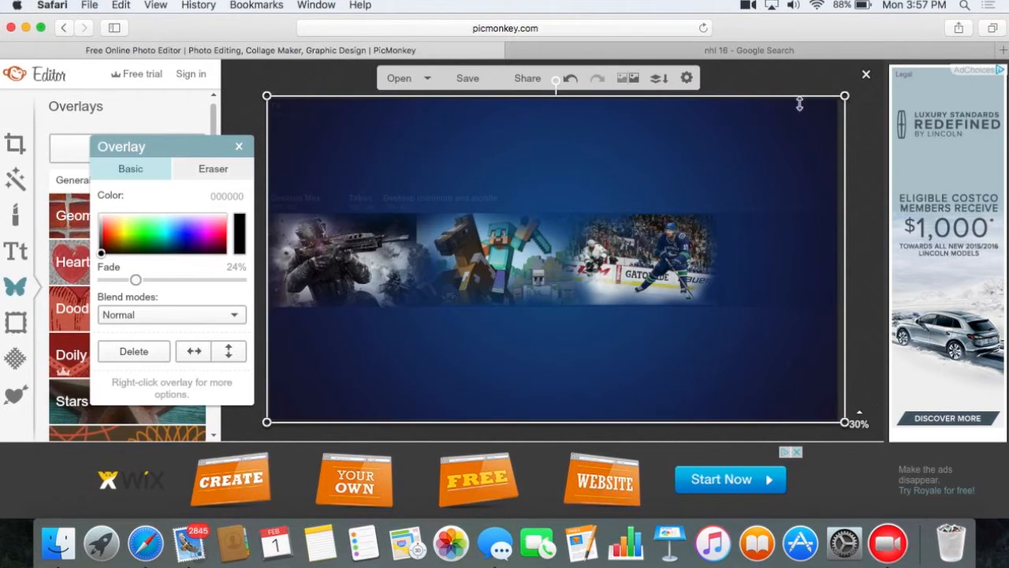
- Switch to the Google search tab and search for images of "nba live 16"
left_click(763, 52)
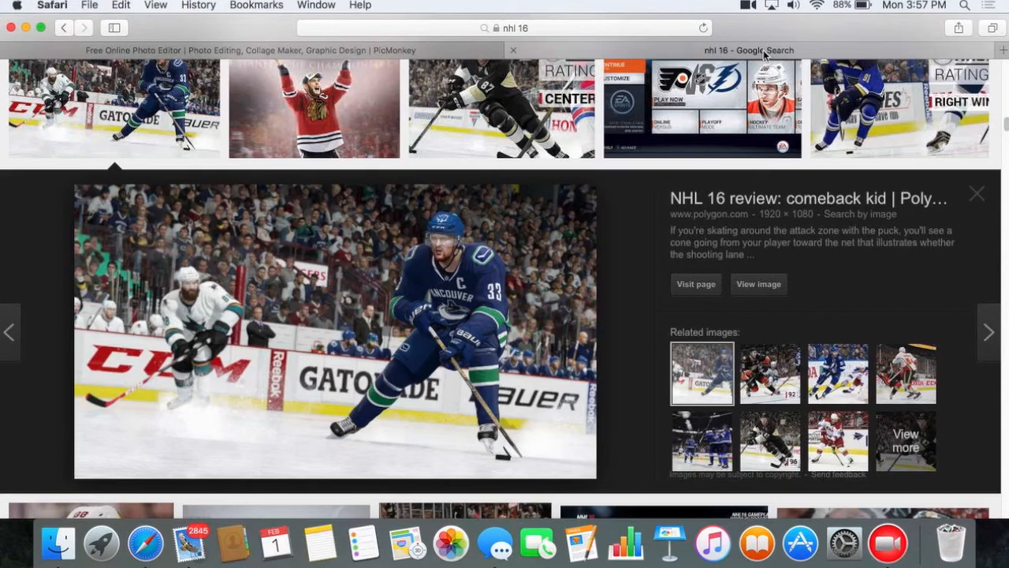
left_click(577, 28)
type("nb")
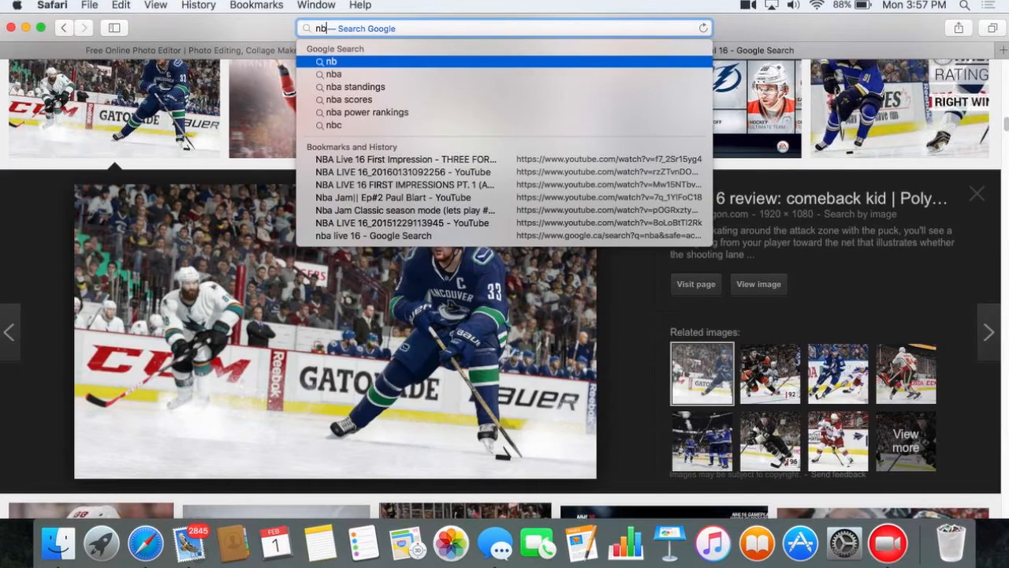
type("a live 16")
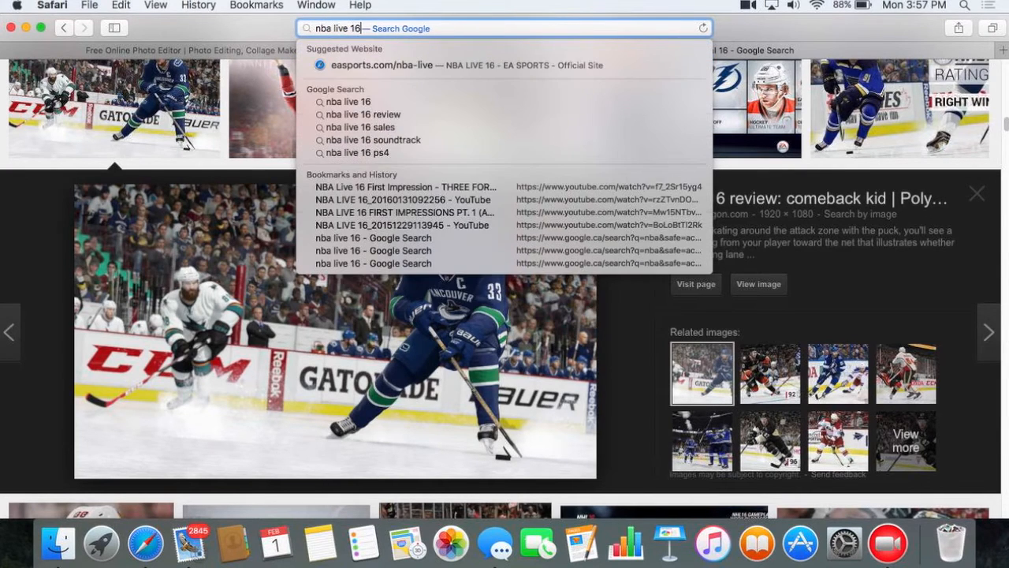
key("Return")
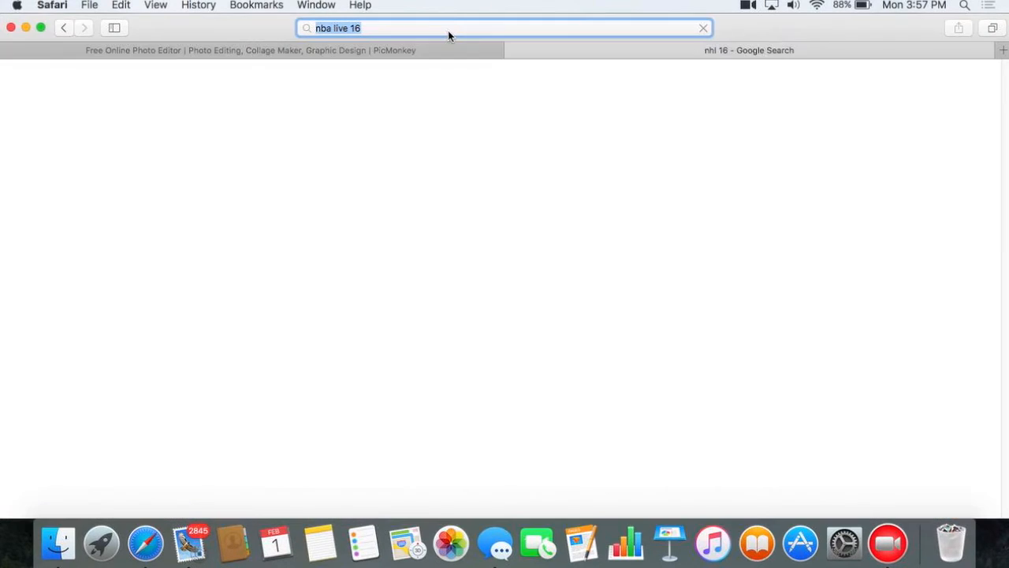
left_click(160, 128)
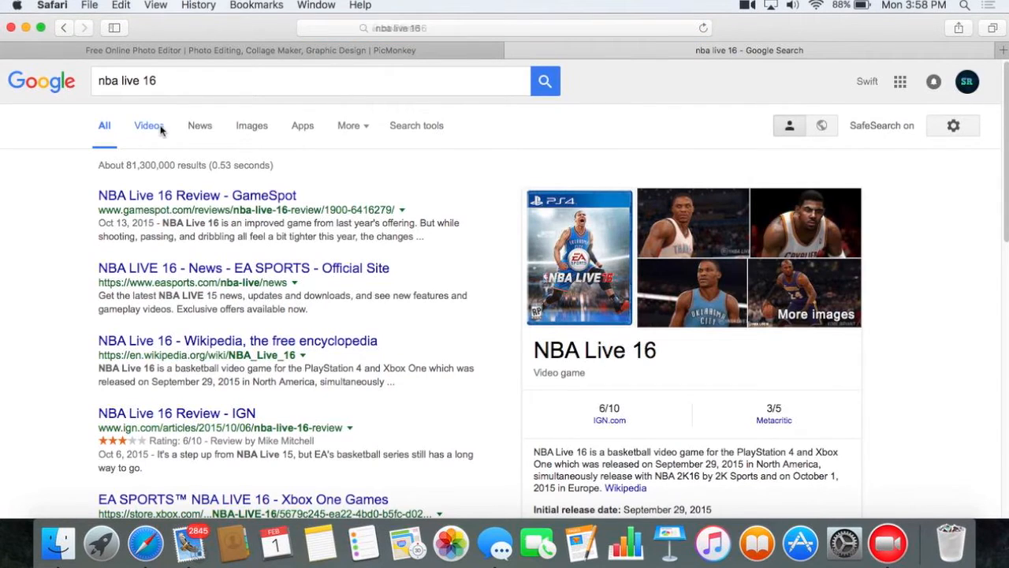
left_click(235, 128)
- Find the NBA Live 16 image of the dribbling player in the orange Cavs 23 jersey and save it to the Desktop
scroll(469, 209, "down", 10)
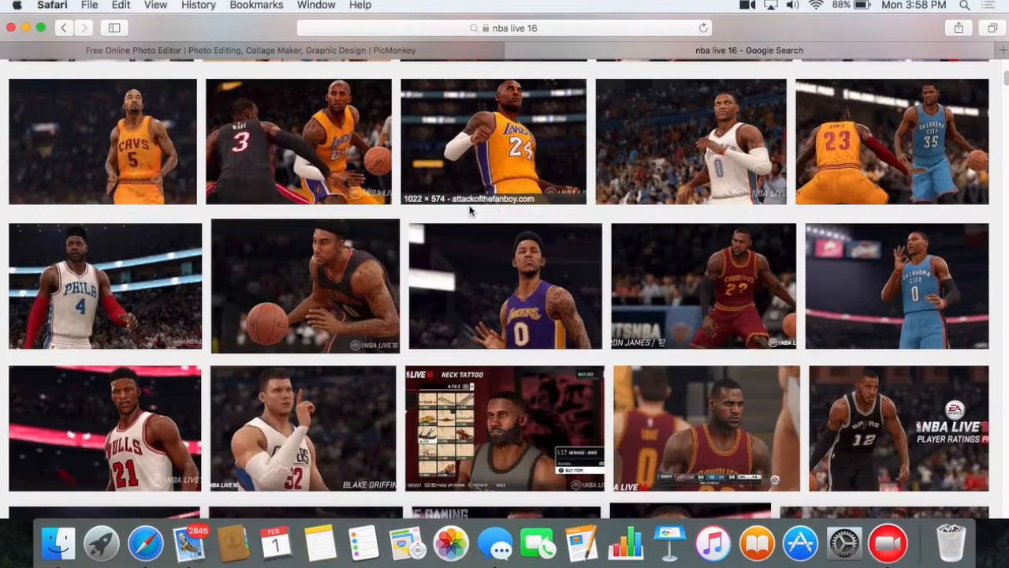
scroll(472, 209, "down", 10)
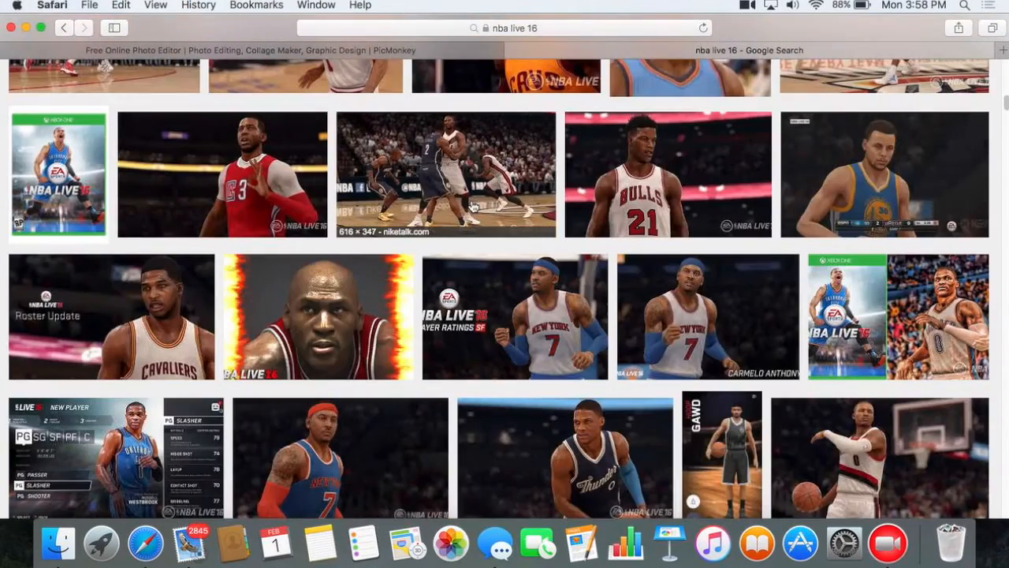
scroll(473, 203, "down", 8)
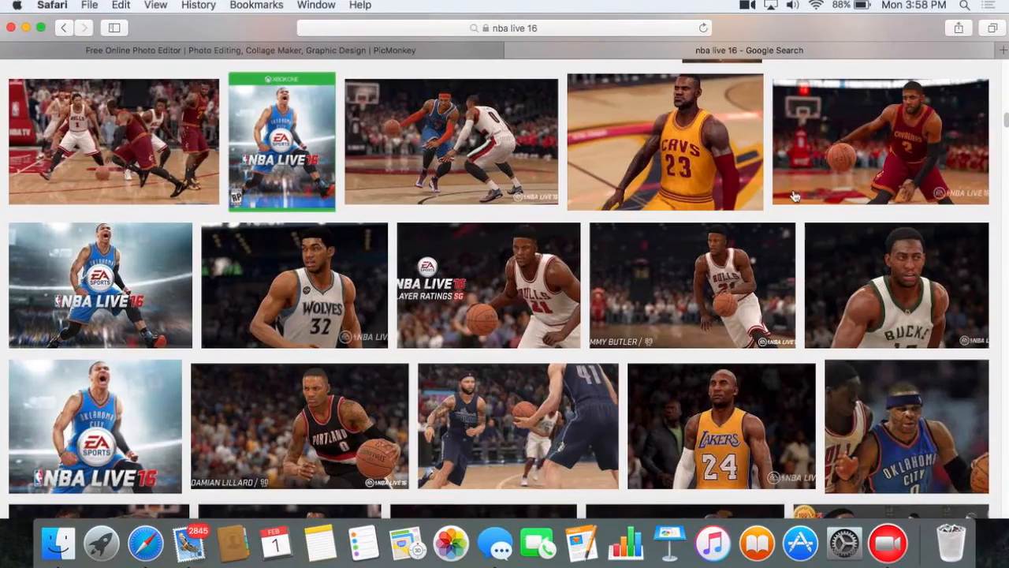
scroll(737, 206, "up", 1)
scroll(737, 206, "down", 3)
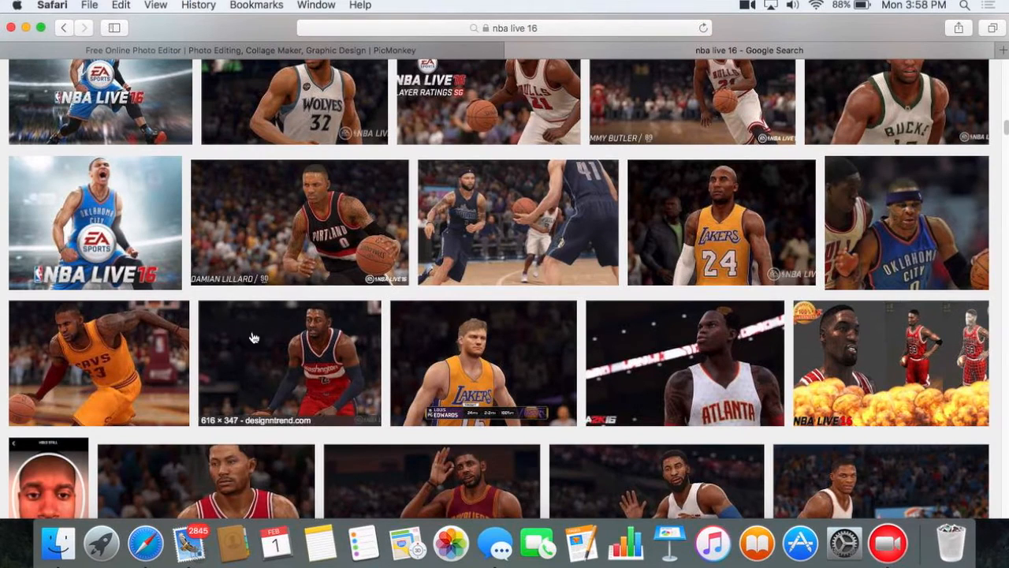
left_click(83, 392)
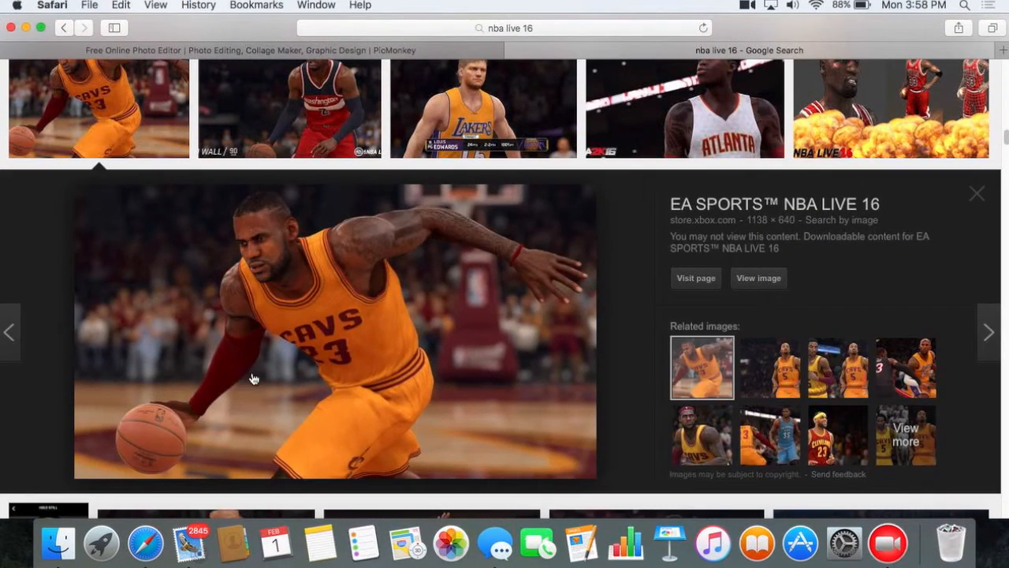
right_click(253, 379)
left_click(348, 411)
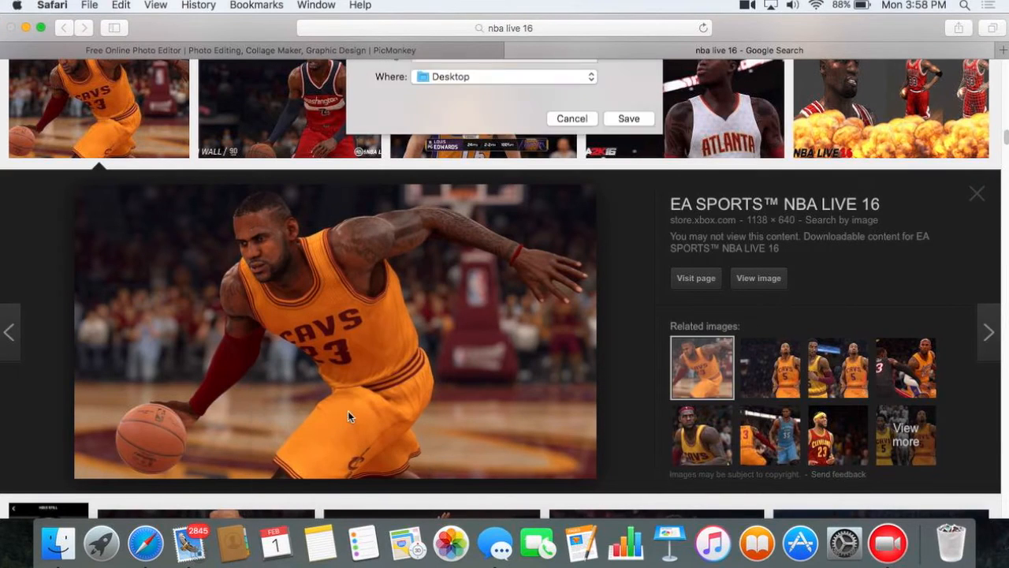
left_click(629, 171)
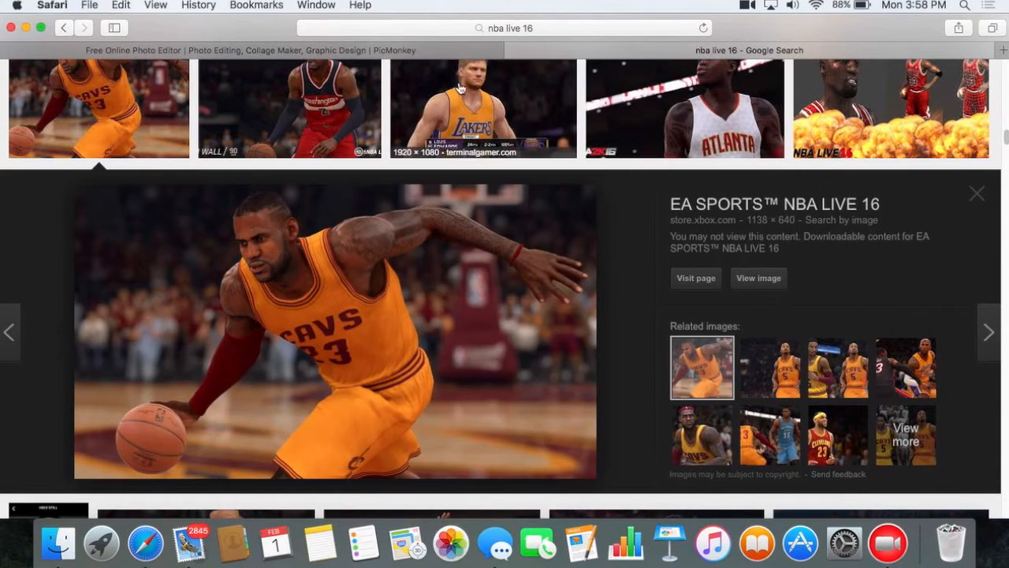
- Return to the PicMonkey tab and add the saved NBA Live 16 image as an overlay of your own
left_click(404, 51)
left_click(238, 147)
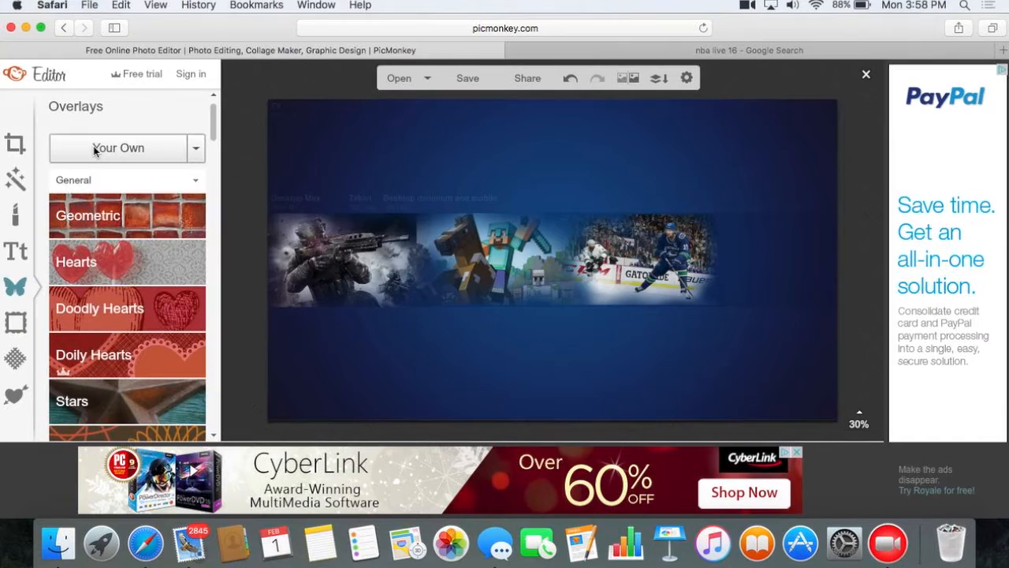
left_click(93, 151)
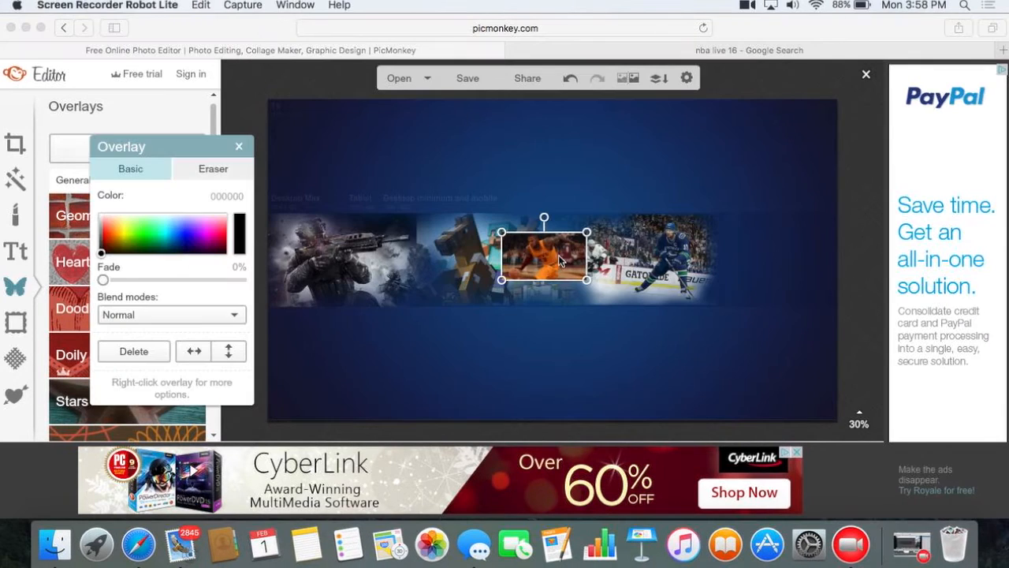
- Move the basketball overlay to the right of the hockey overlay and enlarge it to the band's height, running past the canvas edge
left_click(549, 257)
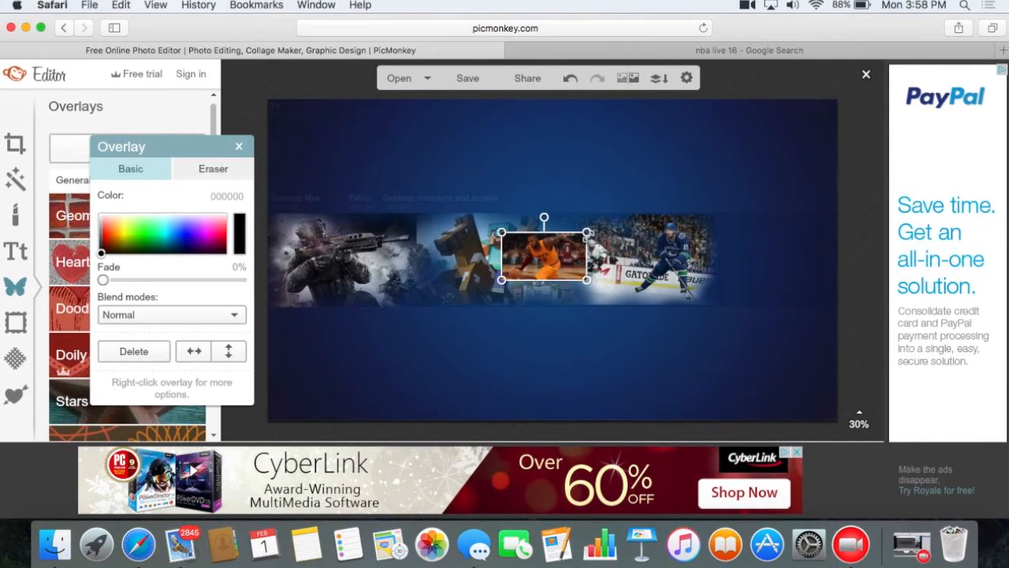
left_click_drag(555, 254, 889, 409)
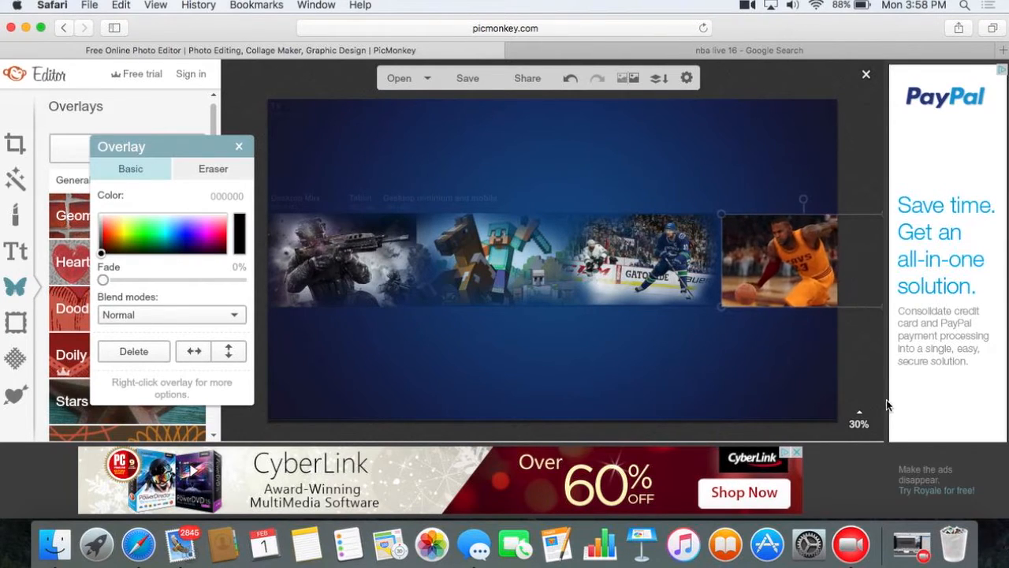
left_click(810, 175)
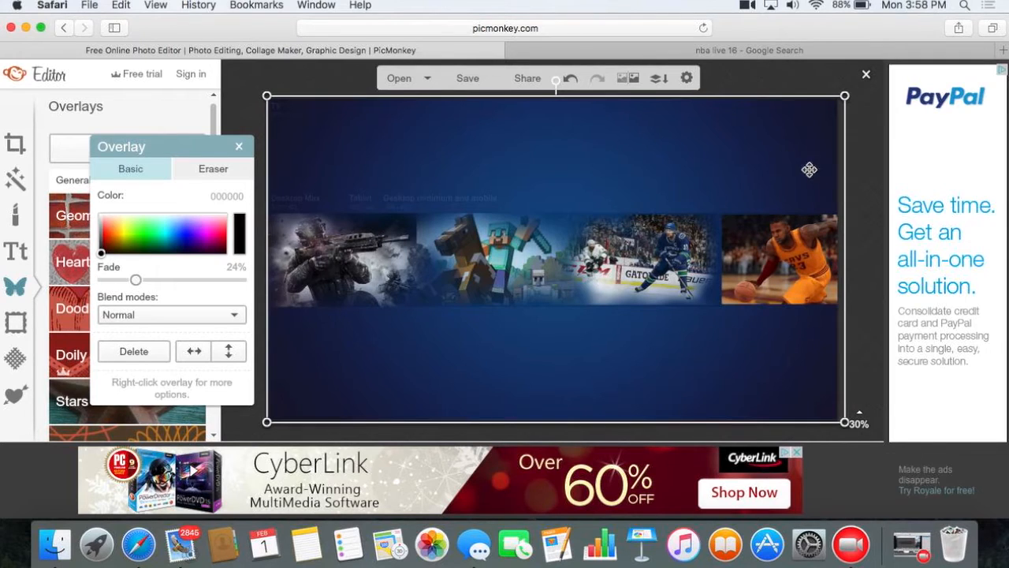
left_click(867, 215)
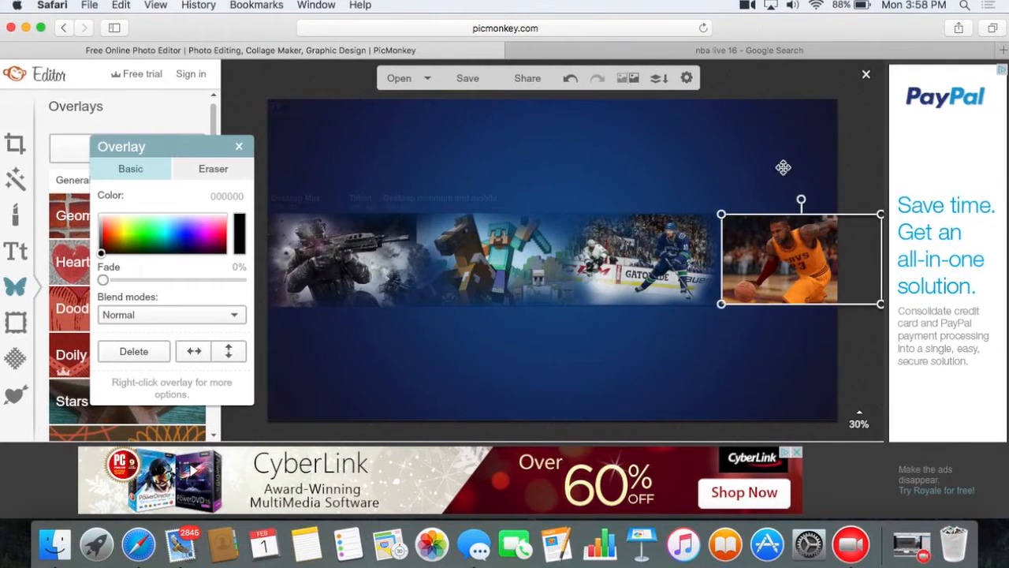
- Blend the basketball overlay's edges with the eraser at size 87 and hardness 0, restoring over-erased parts of the player with the brush
left_click(194, 169)
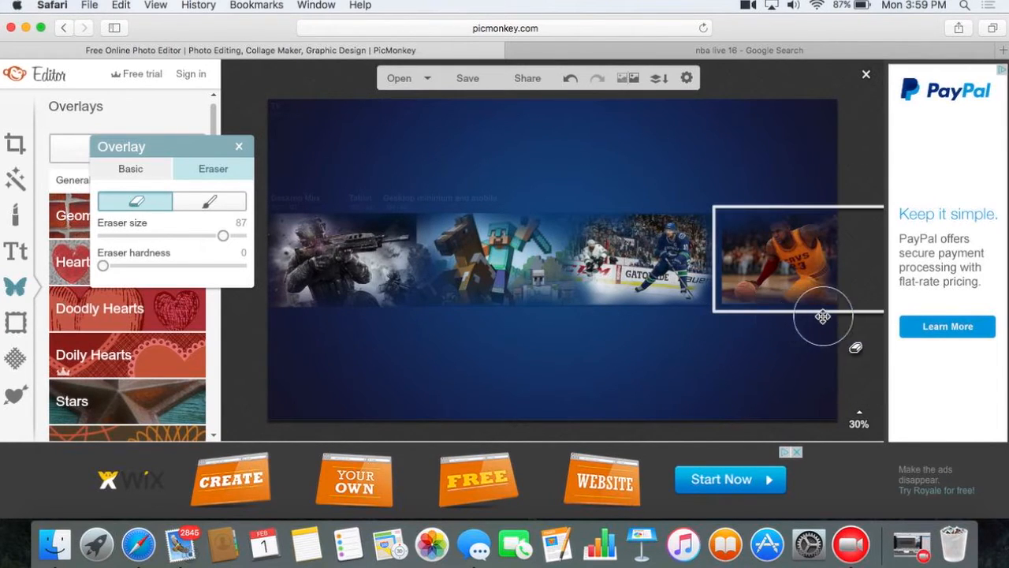
left_click_drag(761, 319, 757, 247)
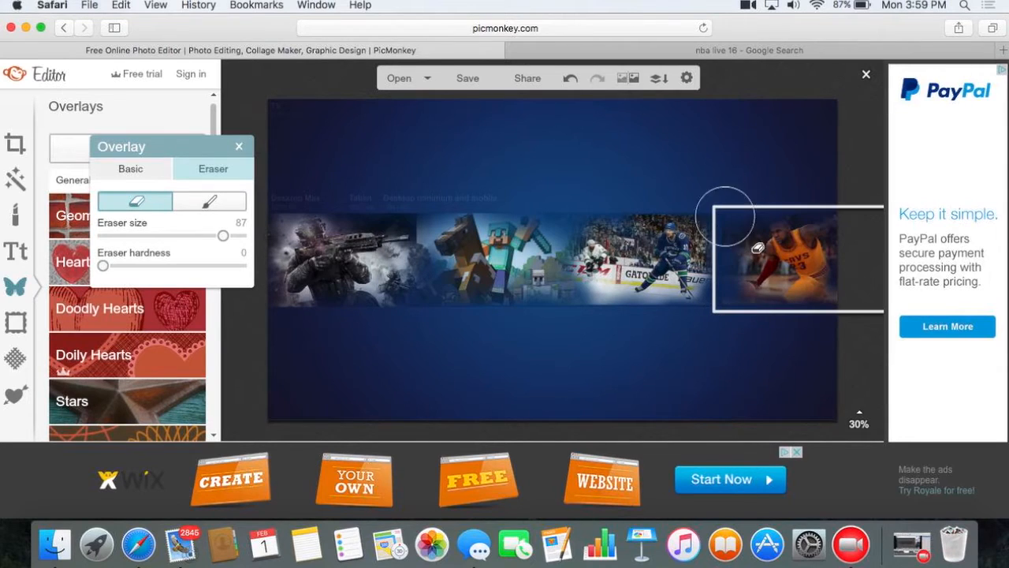
left_click(216, 201)
mouse_move(768, 261)
left_mouse_down()
mouse_move(757, 262)
mouse_move(773, 272)
mouse_move(792, 254)
mouse_move(757, 249)
mouse_move(833, 237)
left_mouse_up()
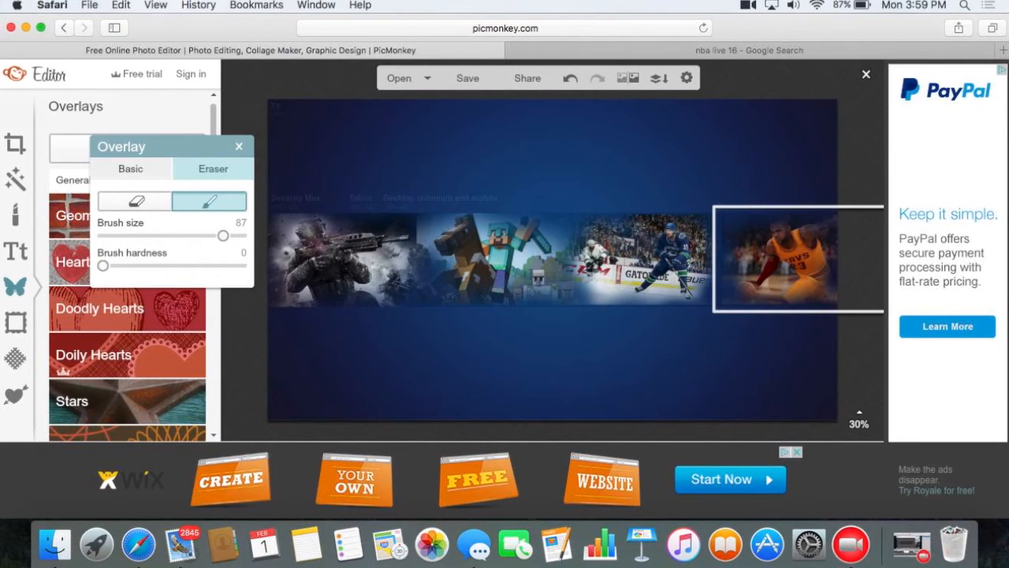
left_click(239, 147)
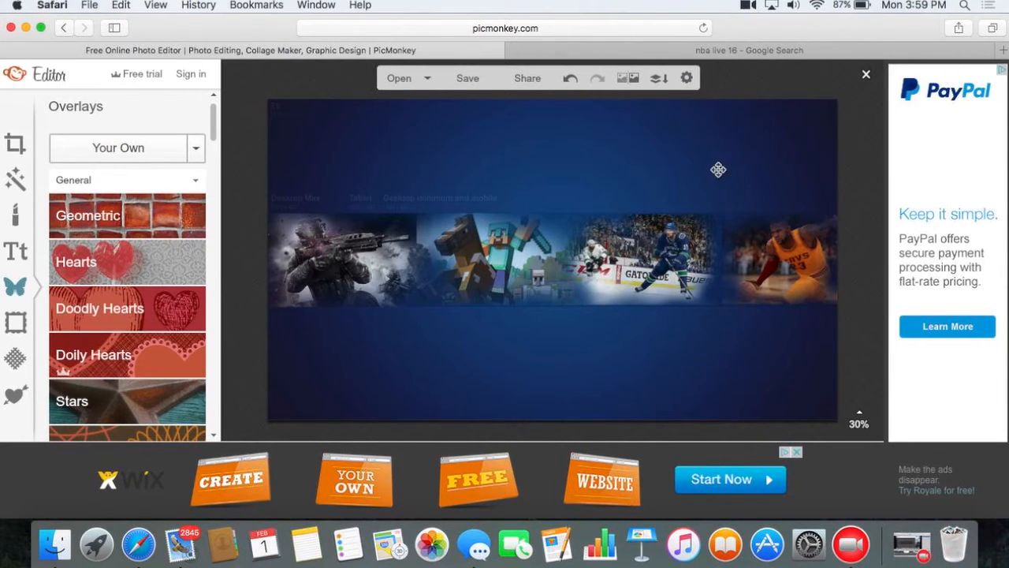
- Set the fade of the blue gradient background overlay to 3%
left_click(714, 142)
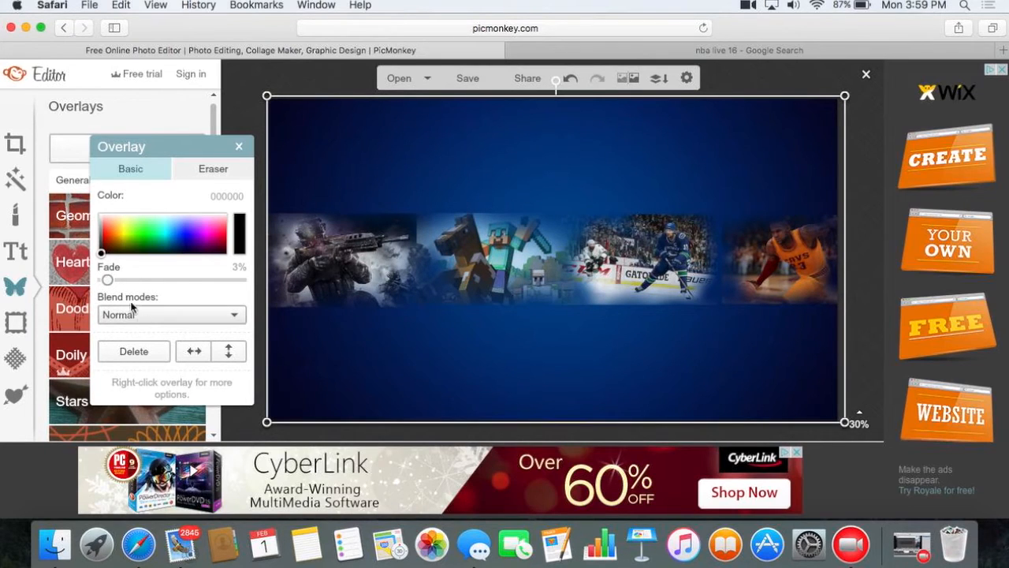
left_click(237, 147)
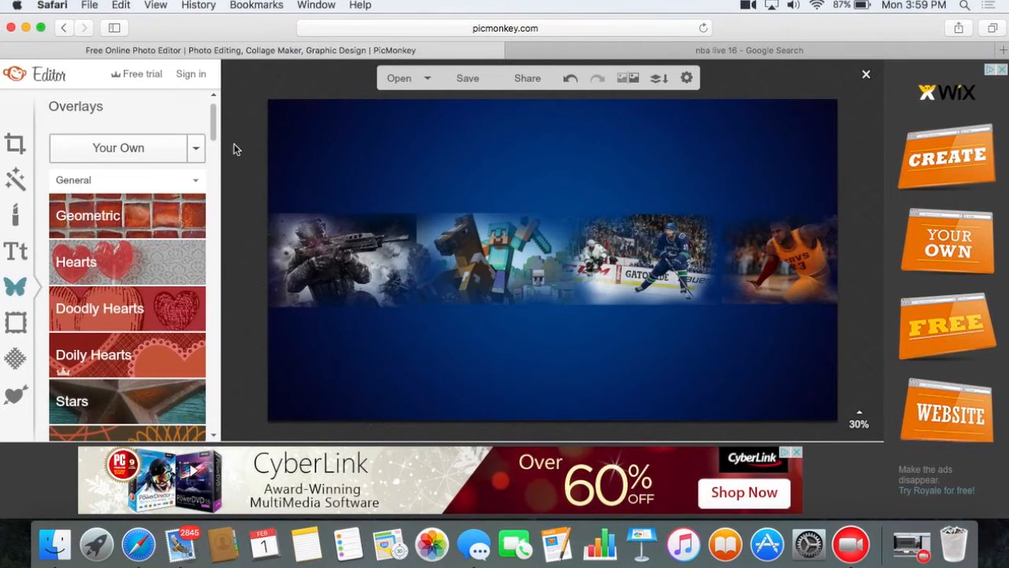
- Add a black Geometric rectangle overlay and stretch it across the full canvas width to cover the area above the image band
left_click(123, 227)
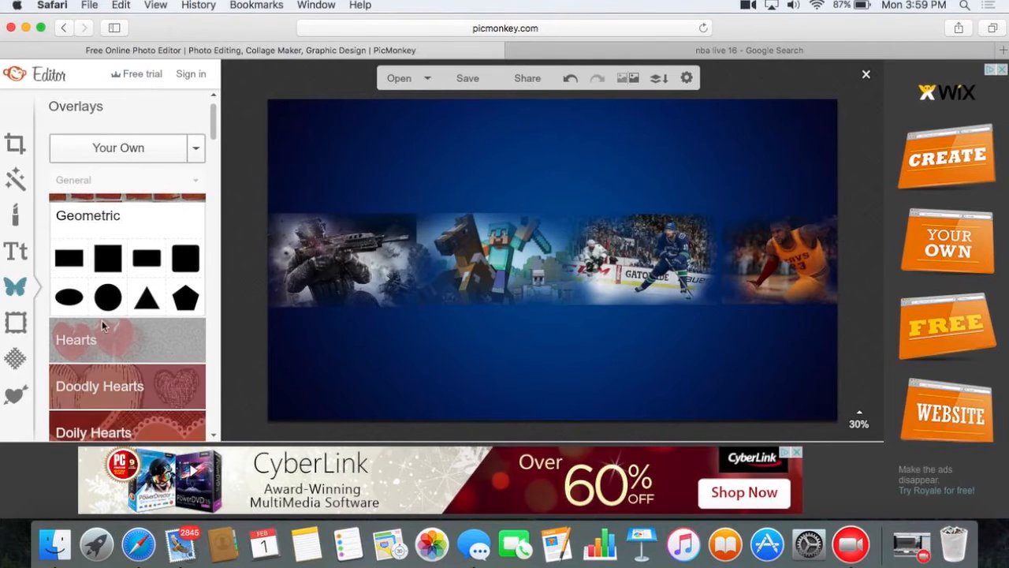
left_click(76, 259)
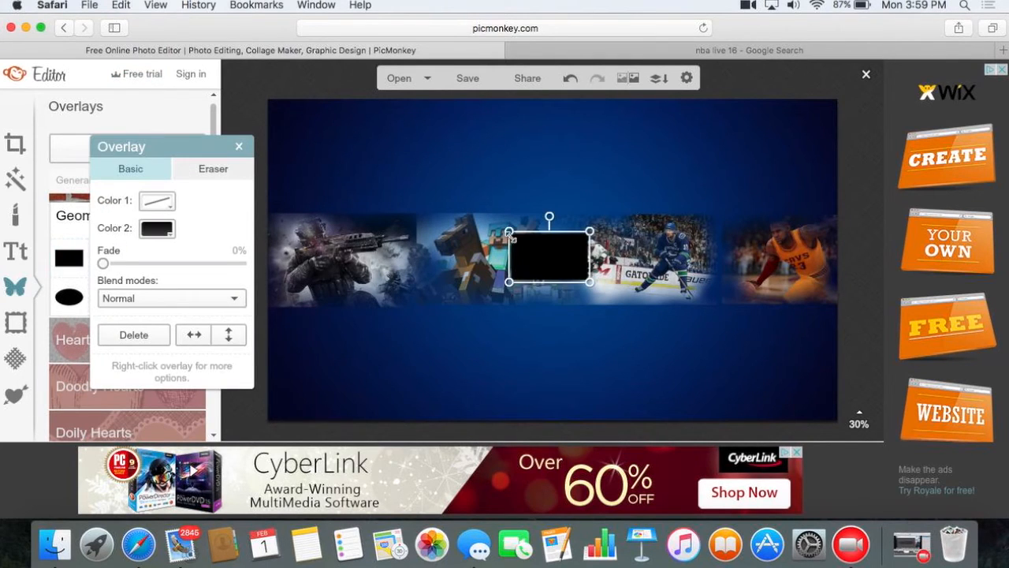
left_click_drag(555, 268, 292, 196)
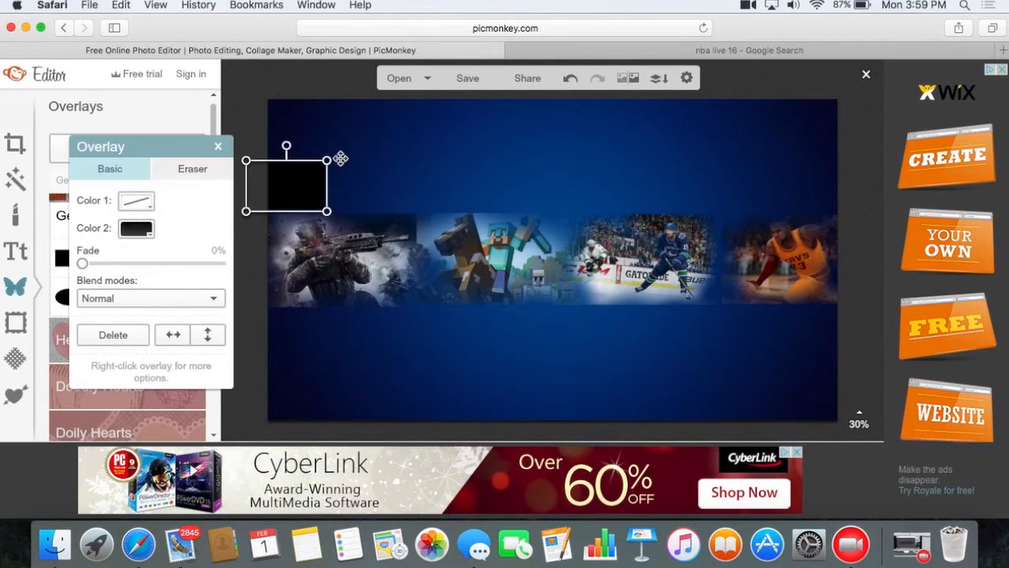
left_click_drag(328, 160, 864, 87)
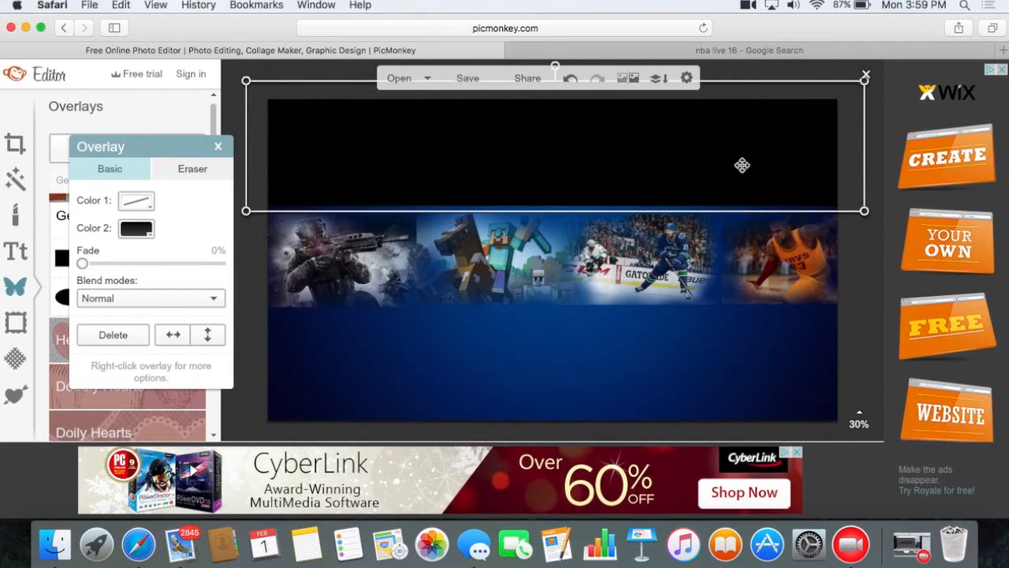
left_click_drag(749, 159, 743, 162)
left_click(855, 278)
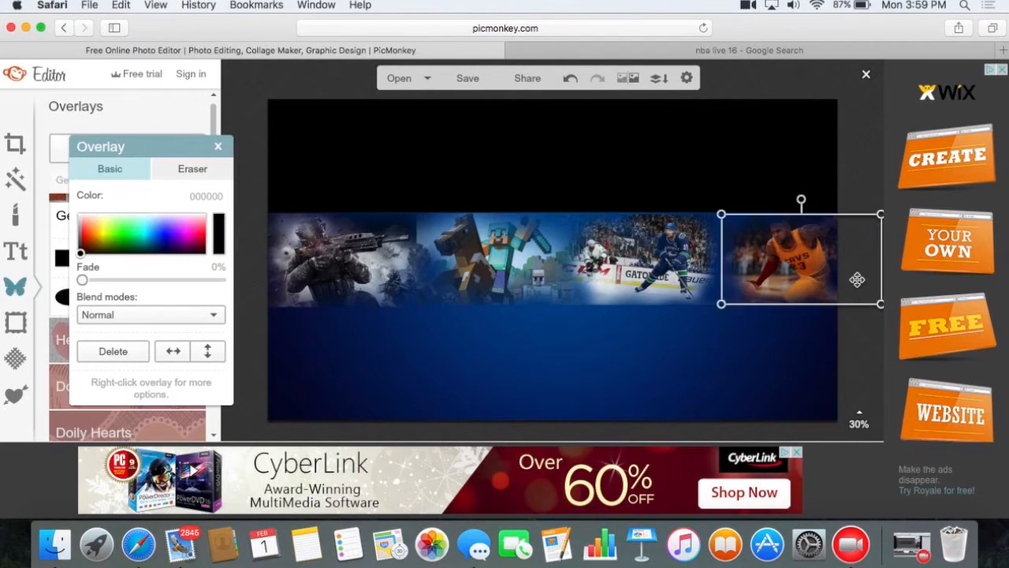
left_click(855, 166)
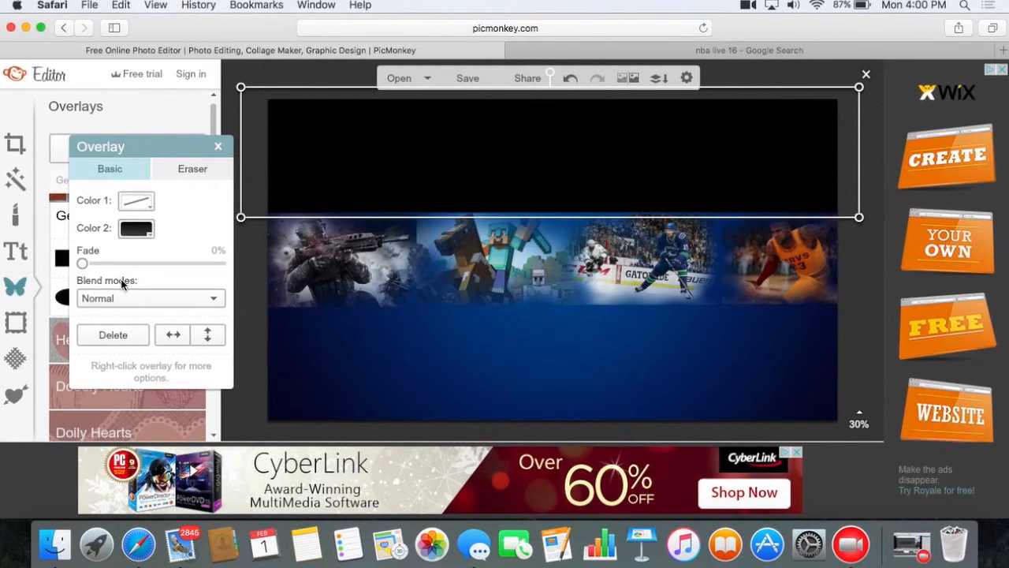
left_click(217, 146)
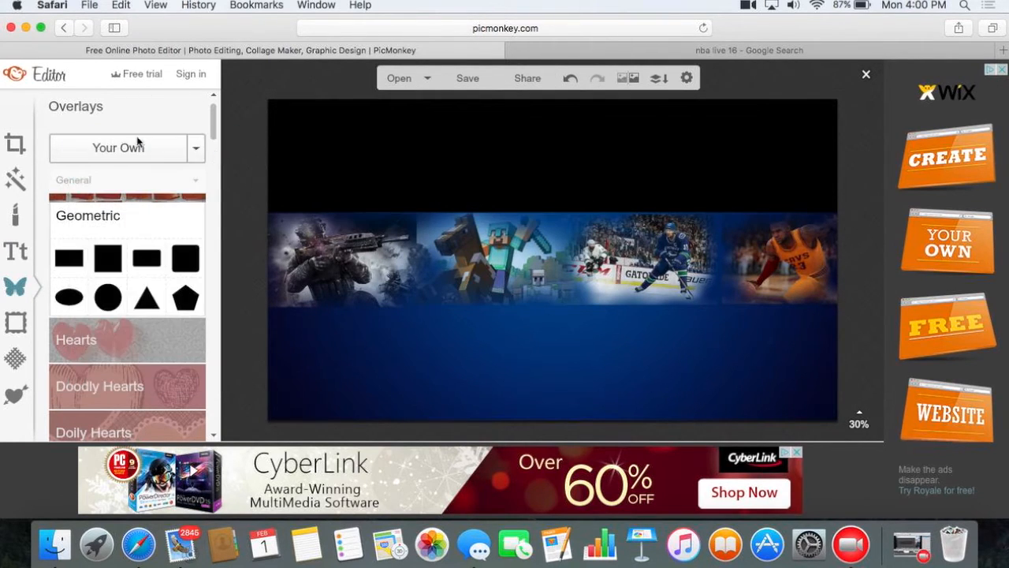
- Add a second black Geometric rectangle overlay and stretch it across the full canvas width to cover the area below the image band
left_click(68, 258)
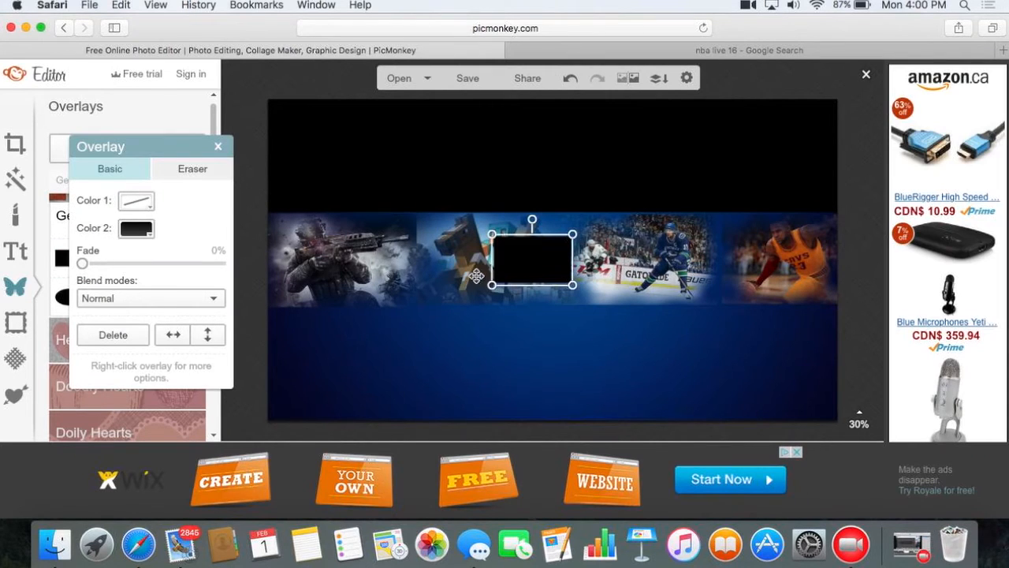
left_click_drag(538, 259, 861, 431)
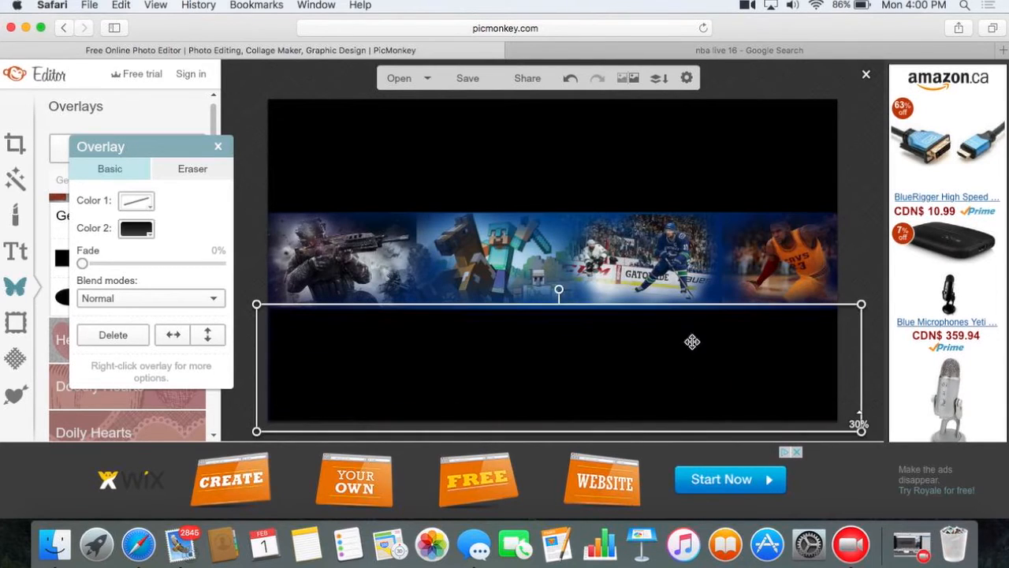
left_click(829, 271)
left_click(859, 346)
left_click(875, 354)
left_click(671, 370)
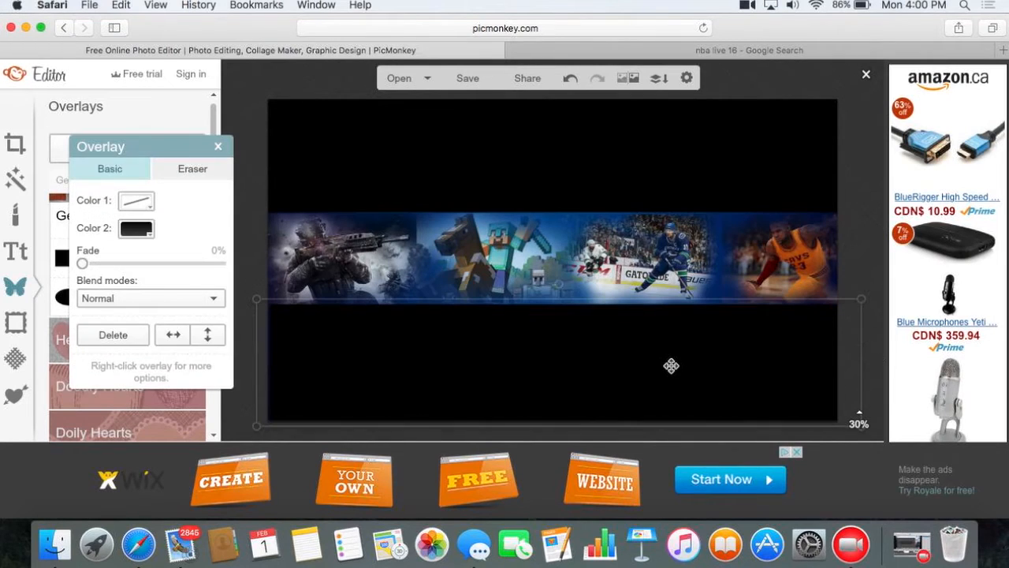
- Shift the lower black rectangle slightly sideways so it covers the blue sliver at the canvas's left edge
left_click(870, 224)
left_click(853, 167)
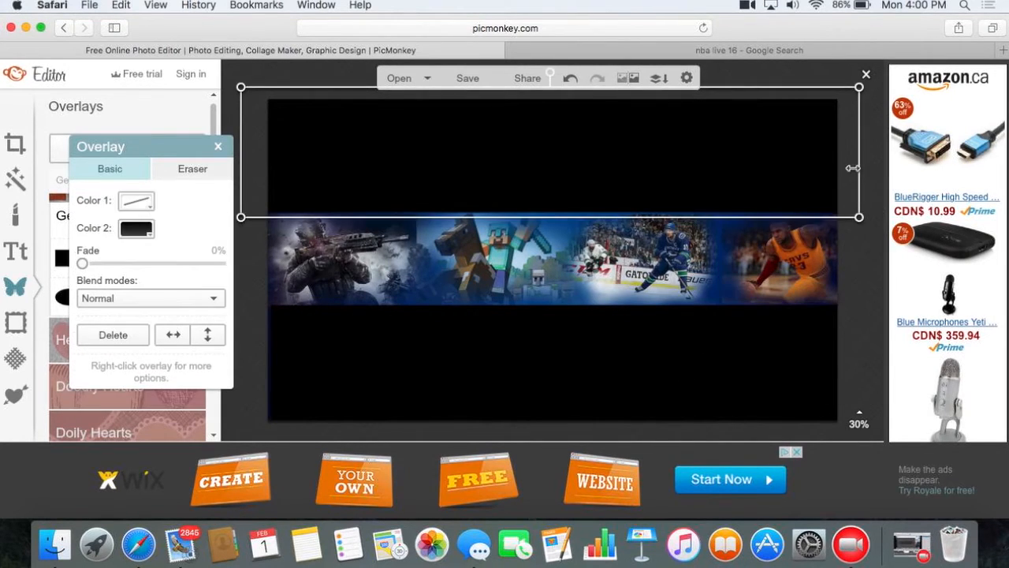
left_click(863, 246)
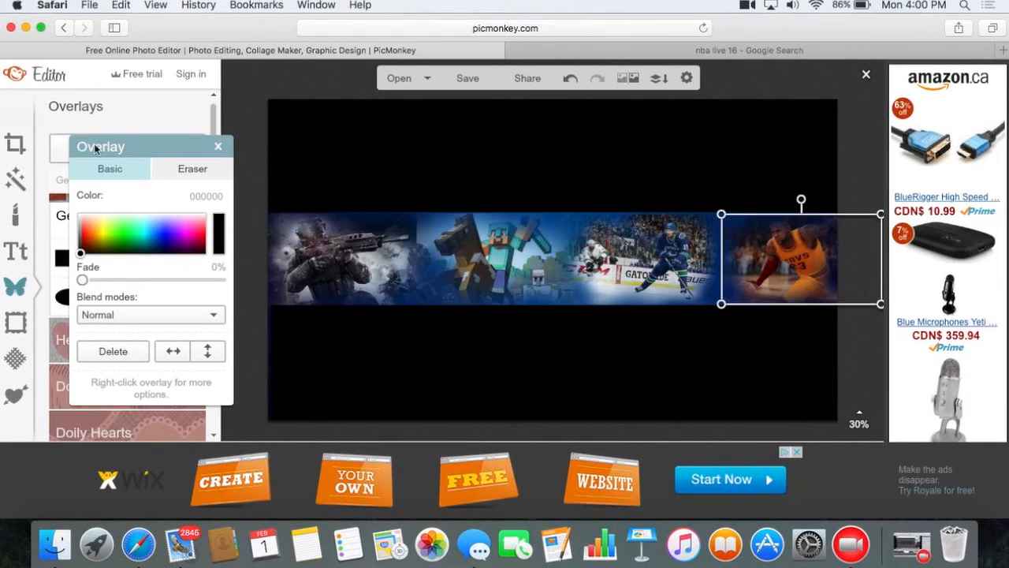
left_click(219, 147)
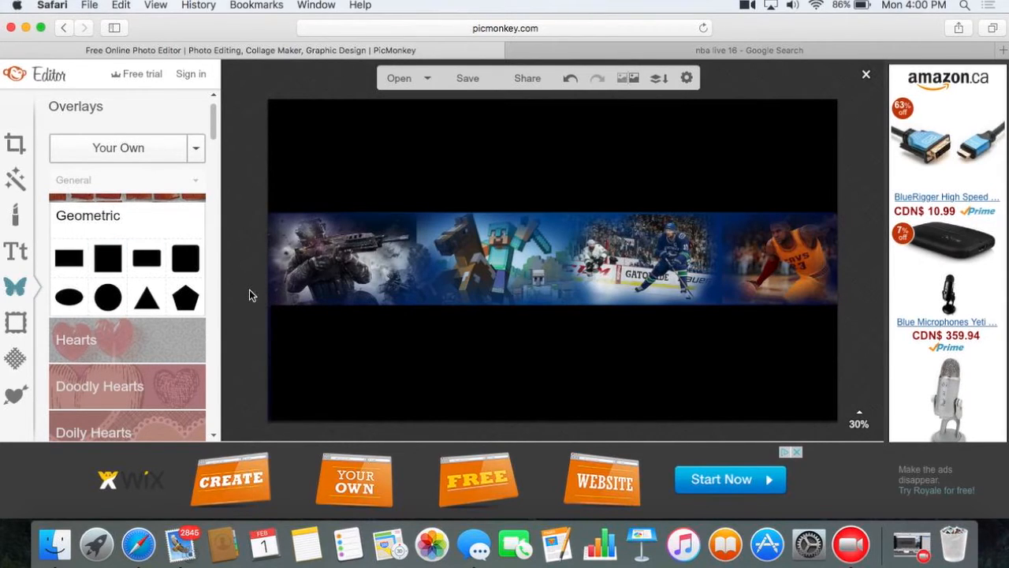
left_click(304, 364)
left_click_drag(304, 364, 298, 364)
- Tint the Call of Duty overlay with color 090072 and the Minecraft overlay with color 0a007c
left_click(295, 230)
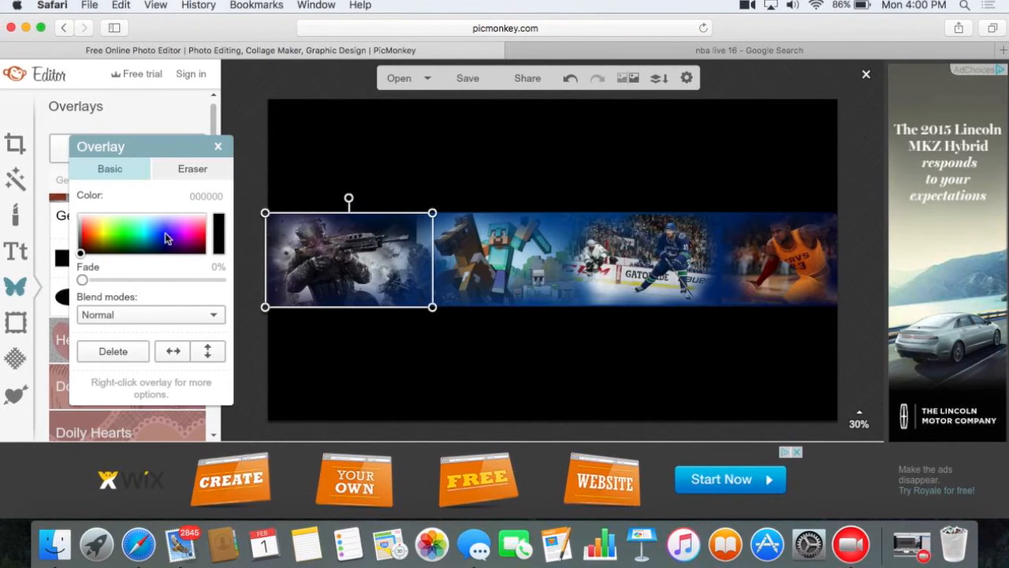
left_click(166, 246)
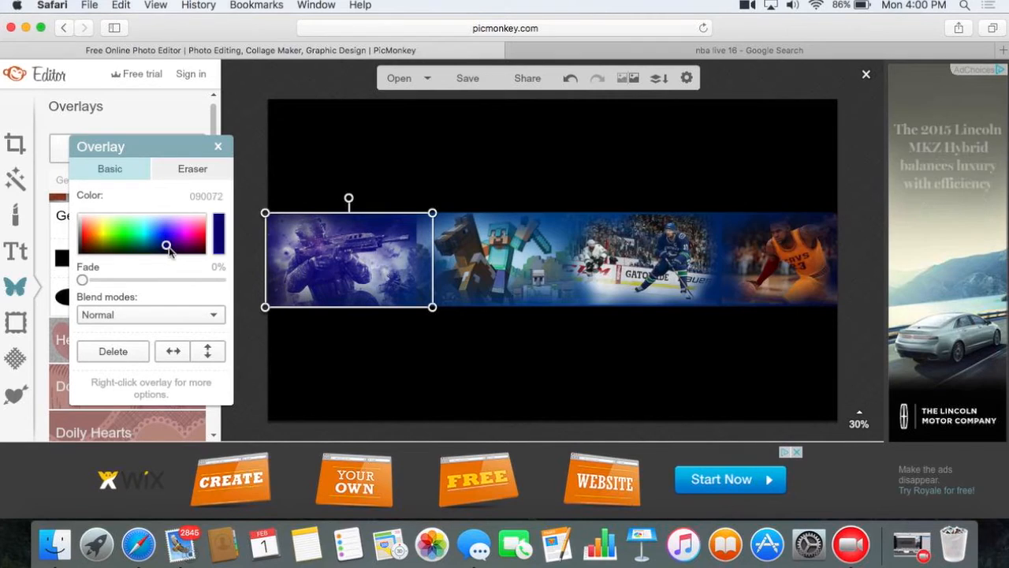
left_click(509, 249)
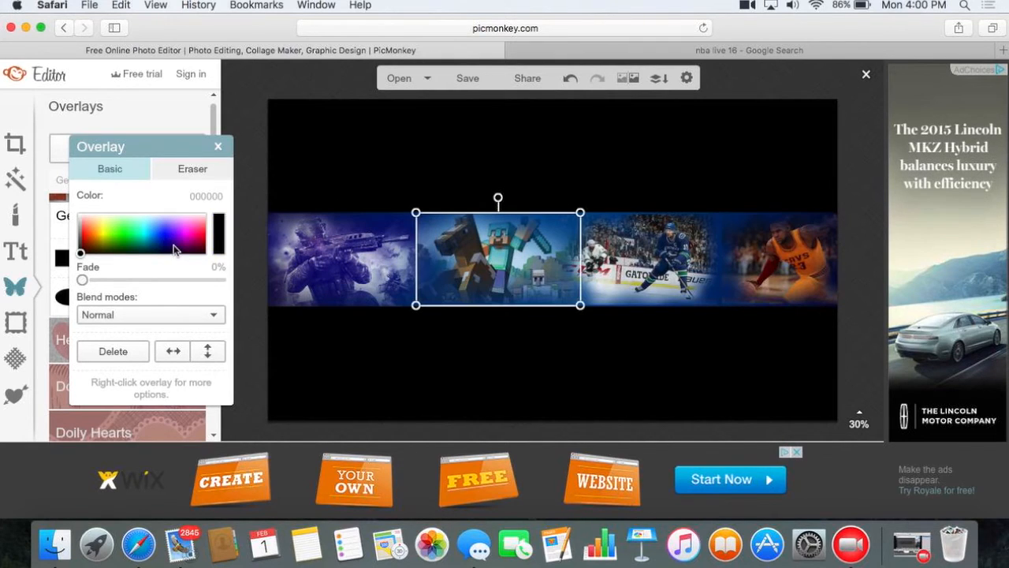
left_click(168, 246)
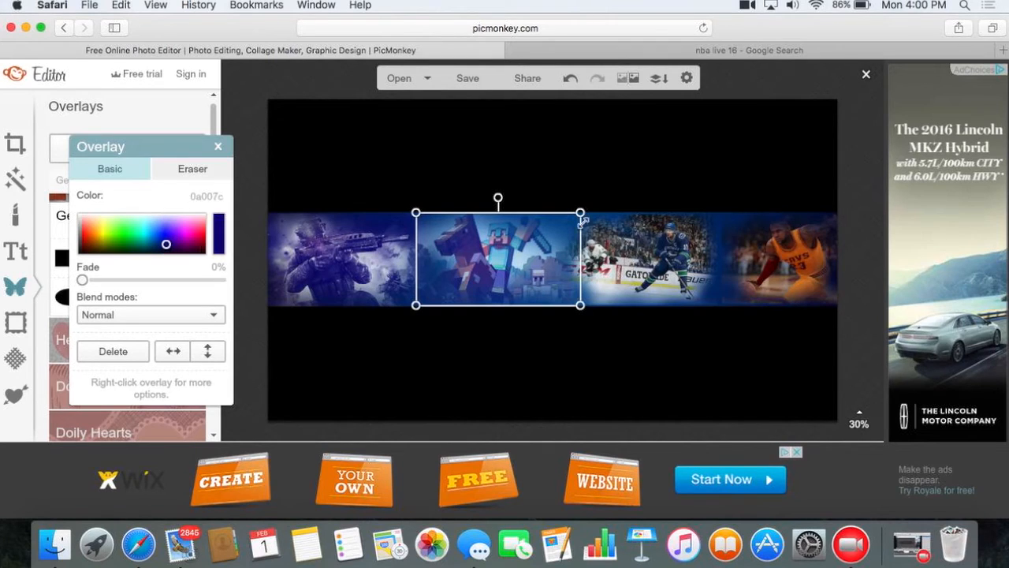
- Tint the hockey overlay with color 000a69 and give the basketball overlay a similar dark blue tint
left_click(669, 237)
left_click(168, 246)
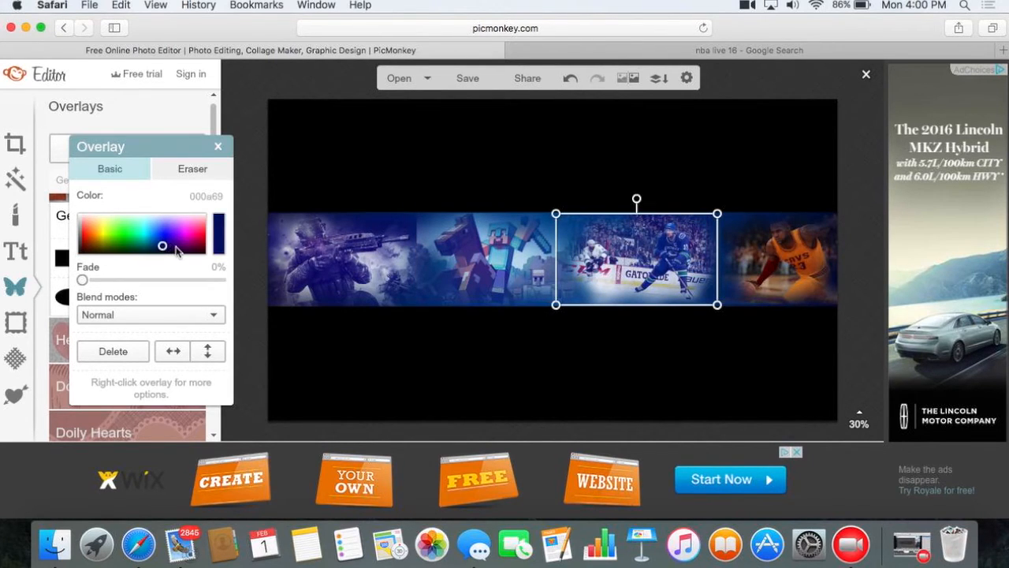
left_click(785, 264)
left_click(164, 247)
left_click(872, 180)
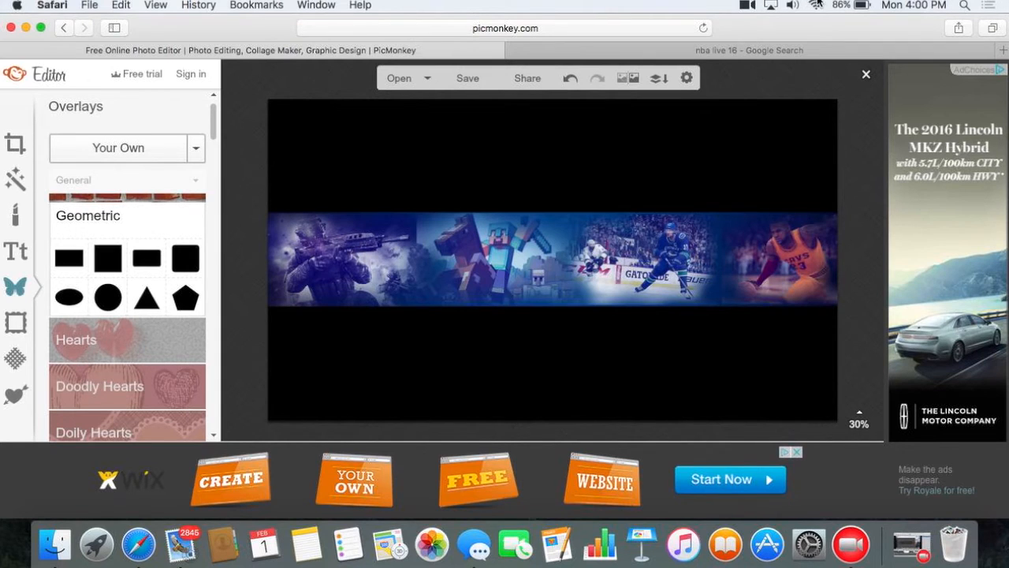
- Open cooltext.com in place of the nba live 16 image search and choose the Keen logo style
left_click(705, 49)
left_click(674, 25)
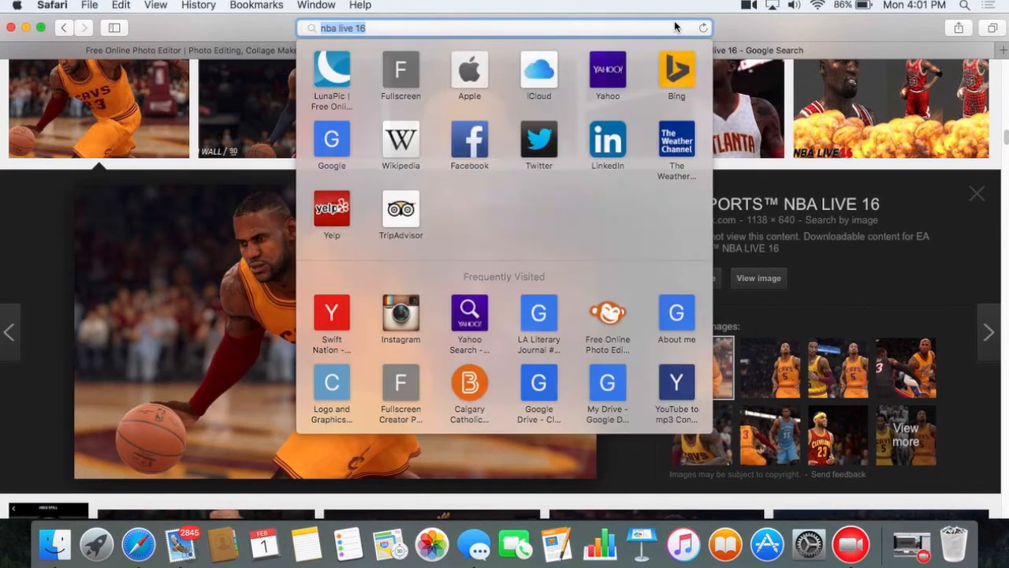
type("cooltext.com")
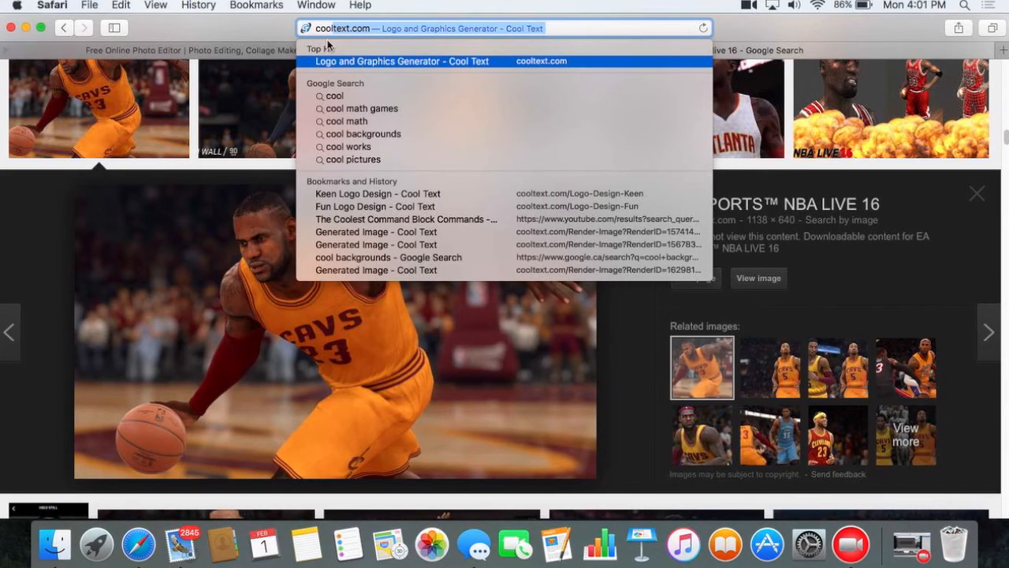
key("Return")
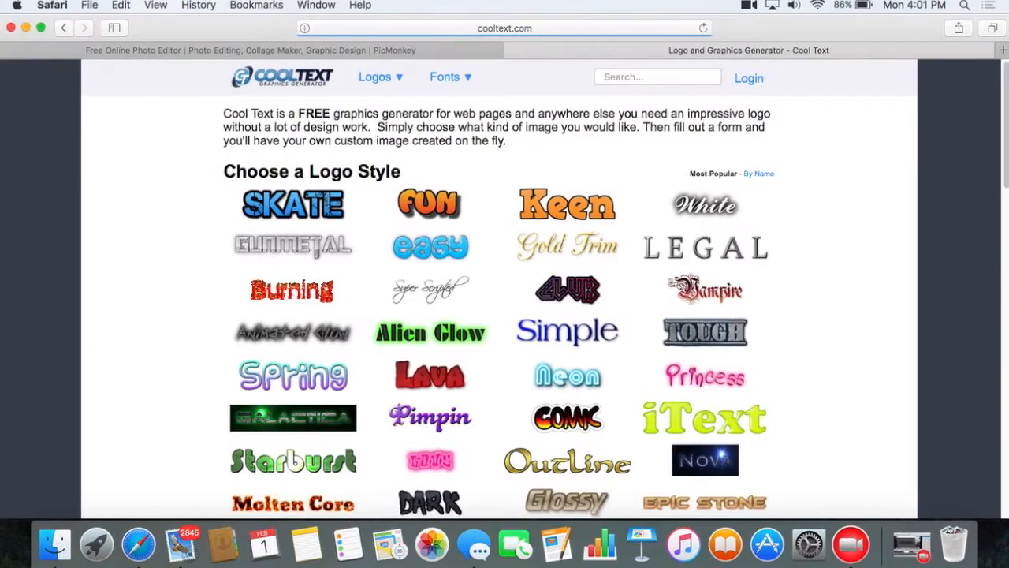
scroll(599, 263, "down", 5)
scroll(599, 263, "up", 5)
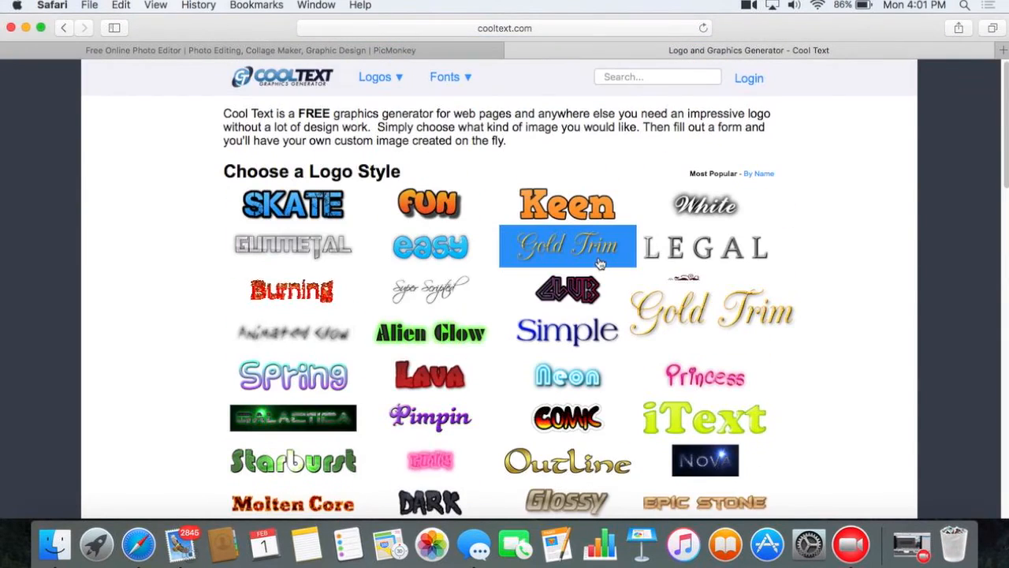
scroll(600, 263, "down", 1)
left_click(582, 182)
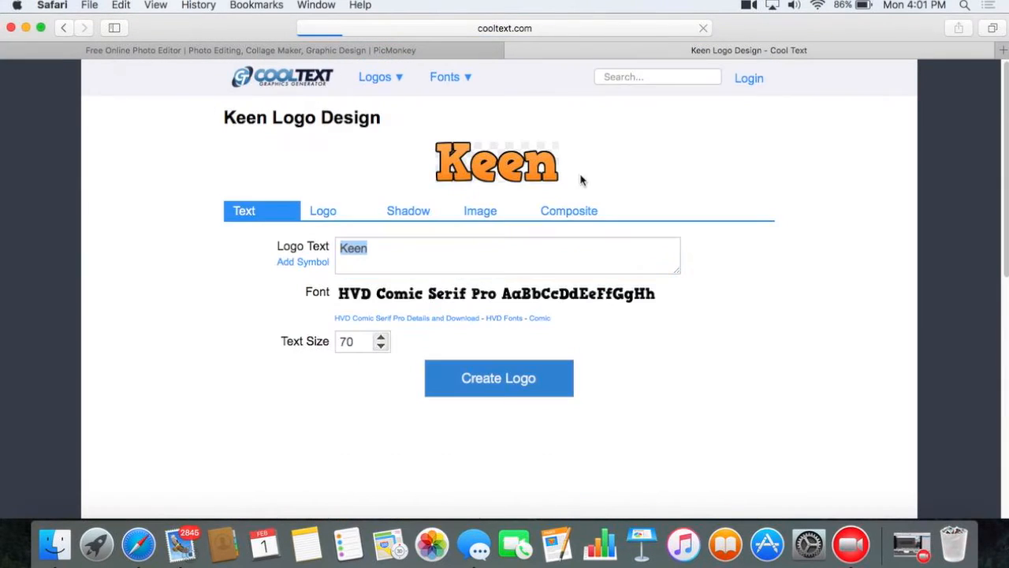
- Replace the logo text with "Swift Nation"
key("BackSpace")
type("S")
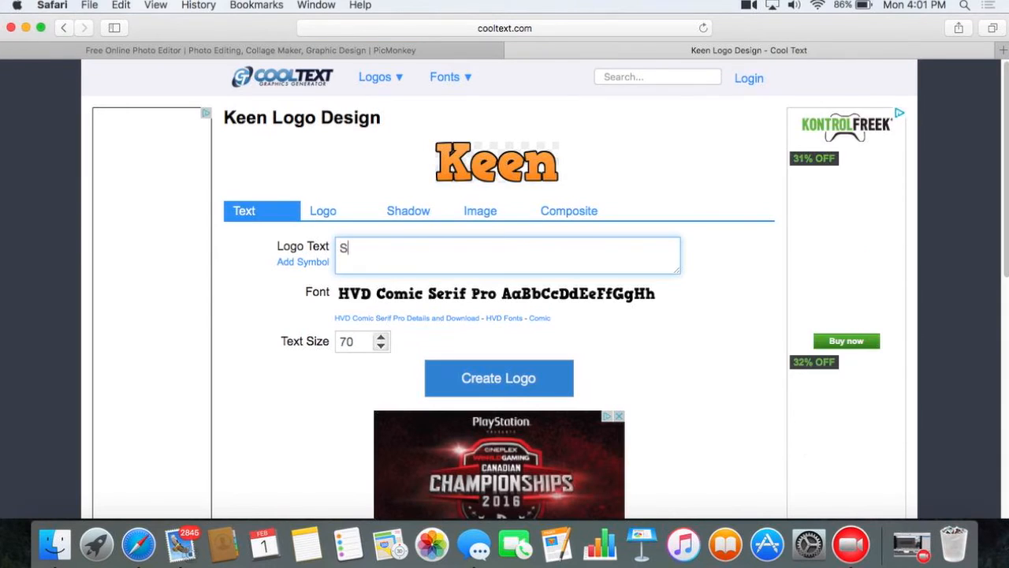
type("wift NAtion")
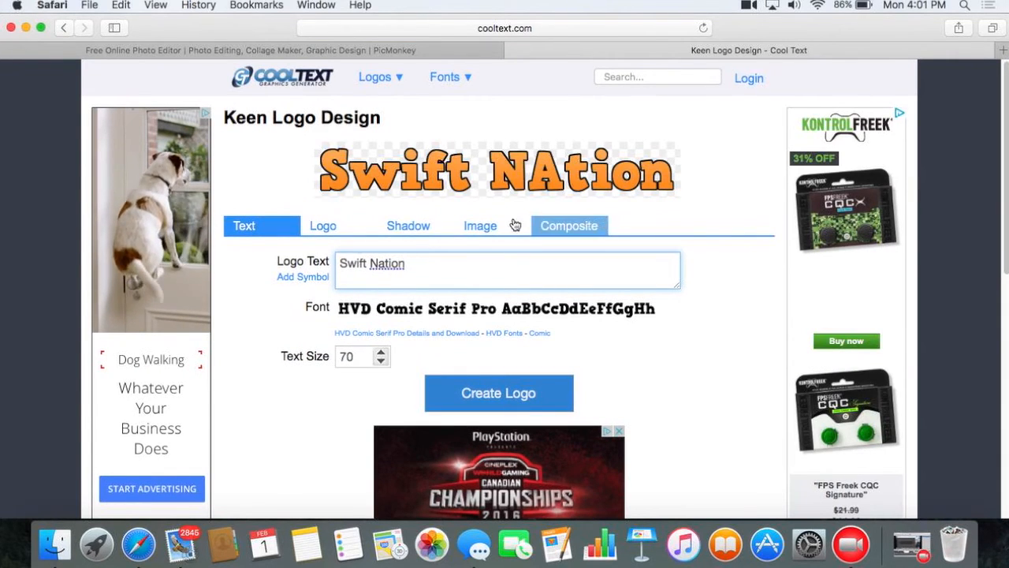
- Set the logo's start color to blue #6B75FF and its end color to green #09FF00
left_click(344, 236)
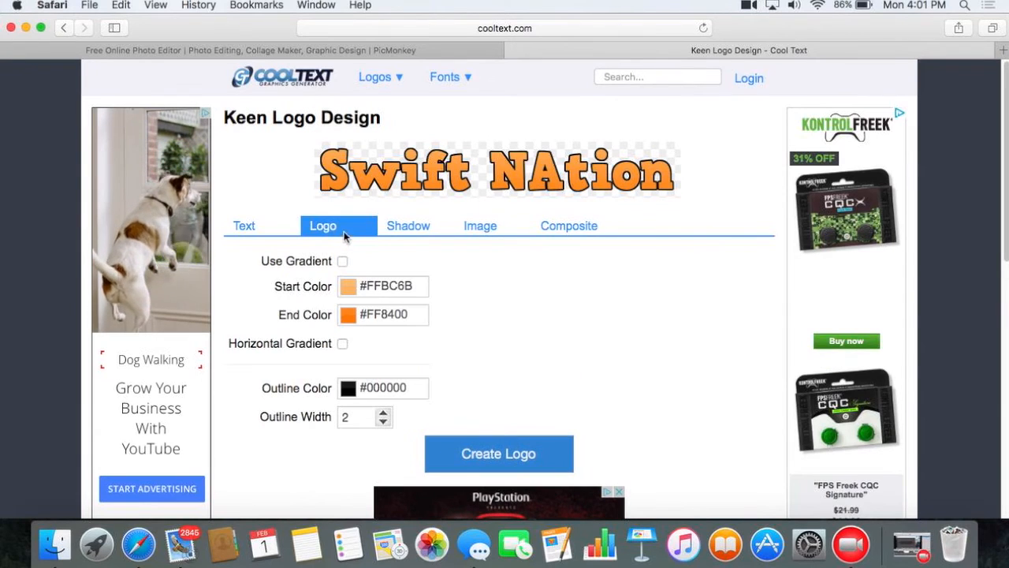
left_click(362, 287)
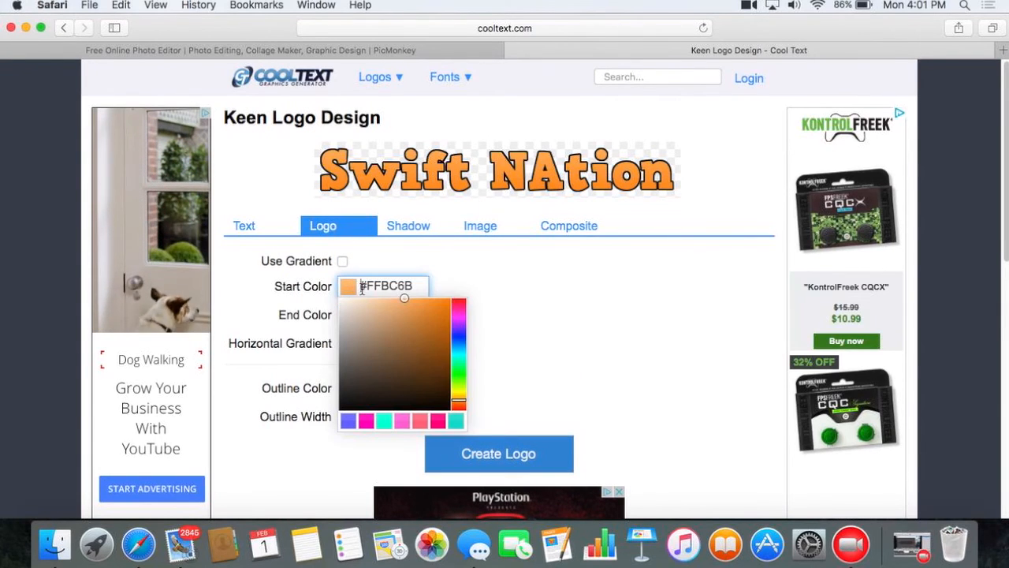
left_click(459, 337)
left_click(480, 337)
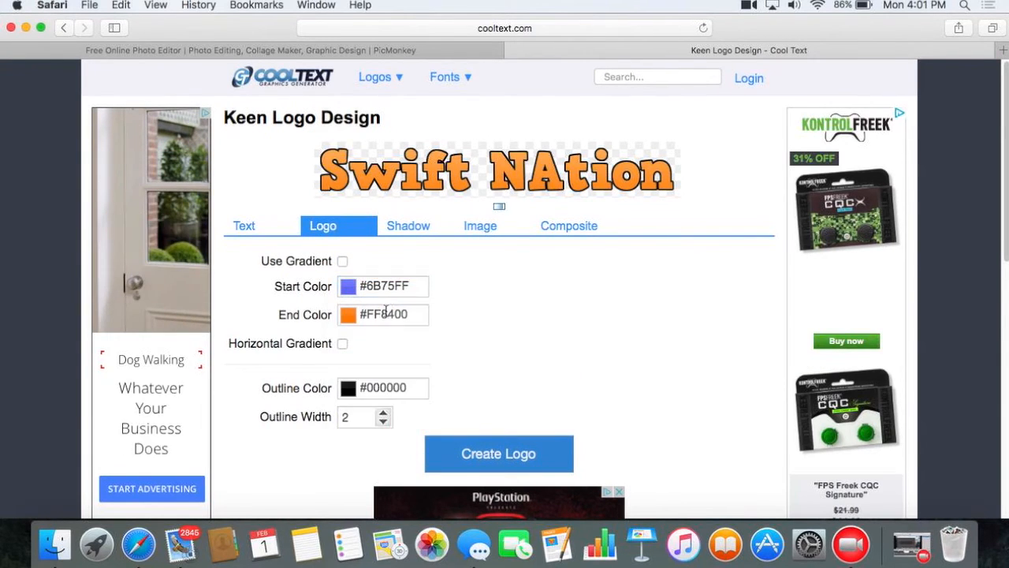
left_click(386, 315)
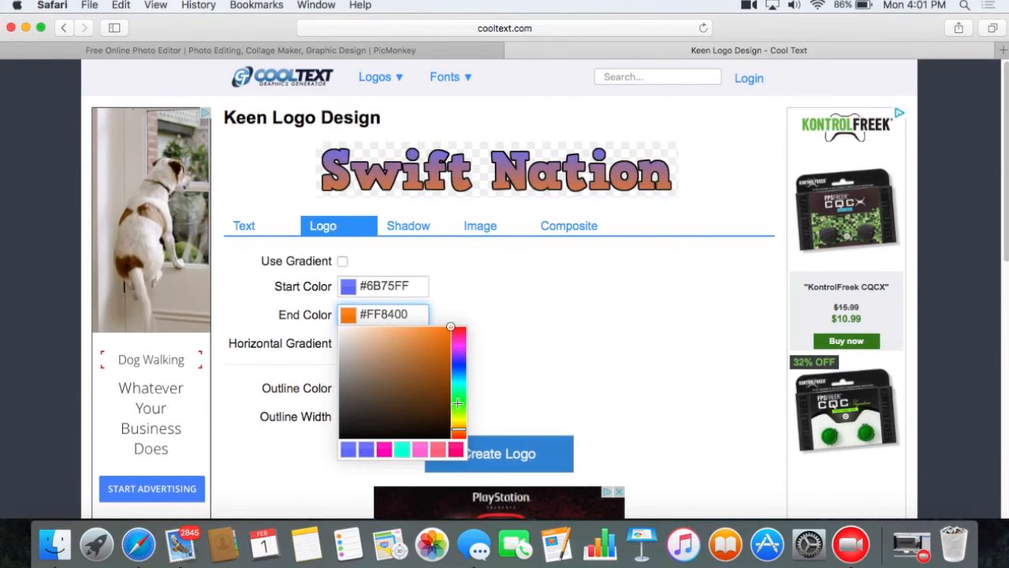
left_click(460, 397)
left_click(536, 387)
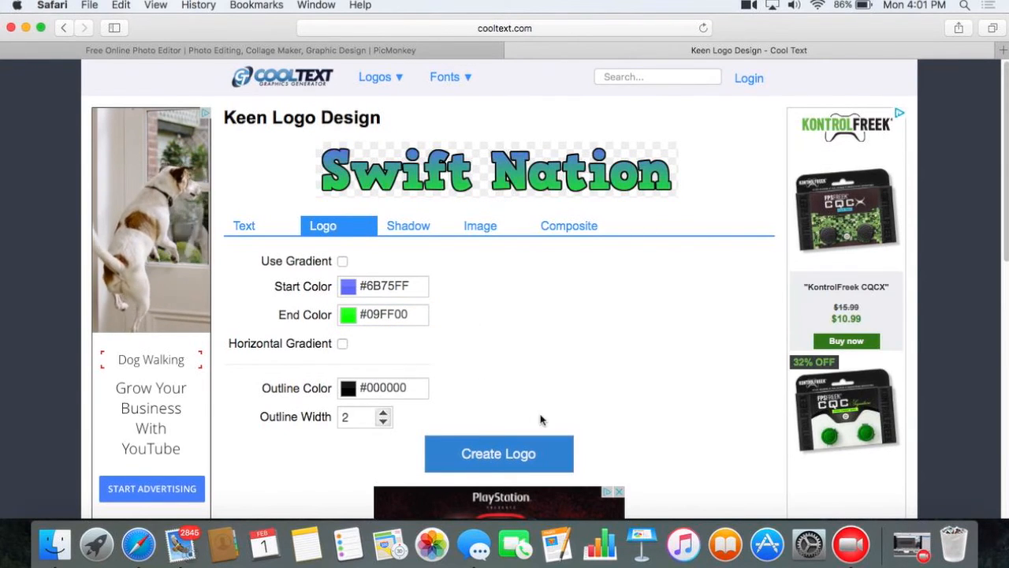
- Create the Swift Nation logo and save the generated image to the computer
left_click(484, 437)
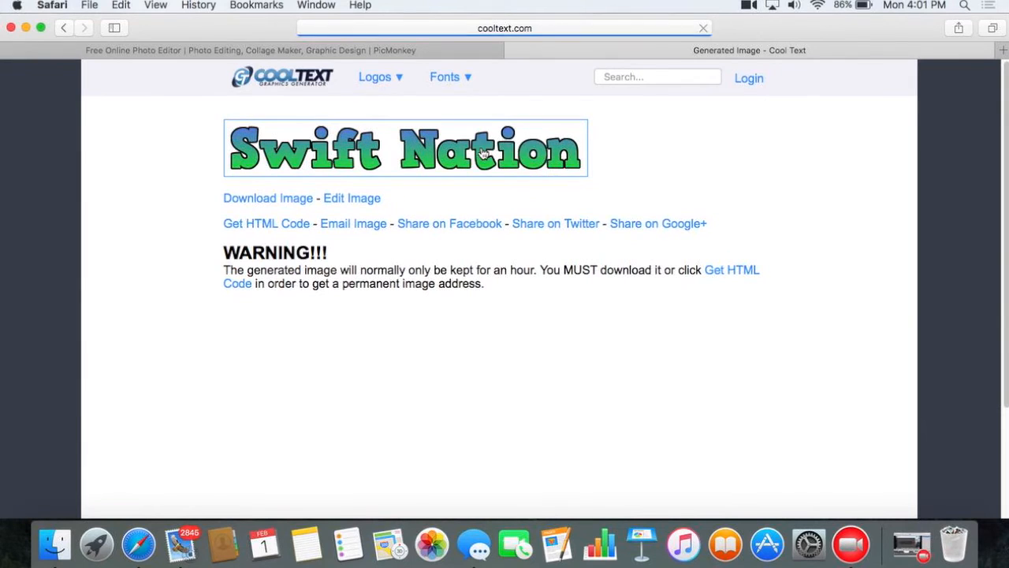
right_click(482, 148)
left_click(543, 335)
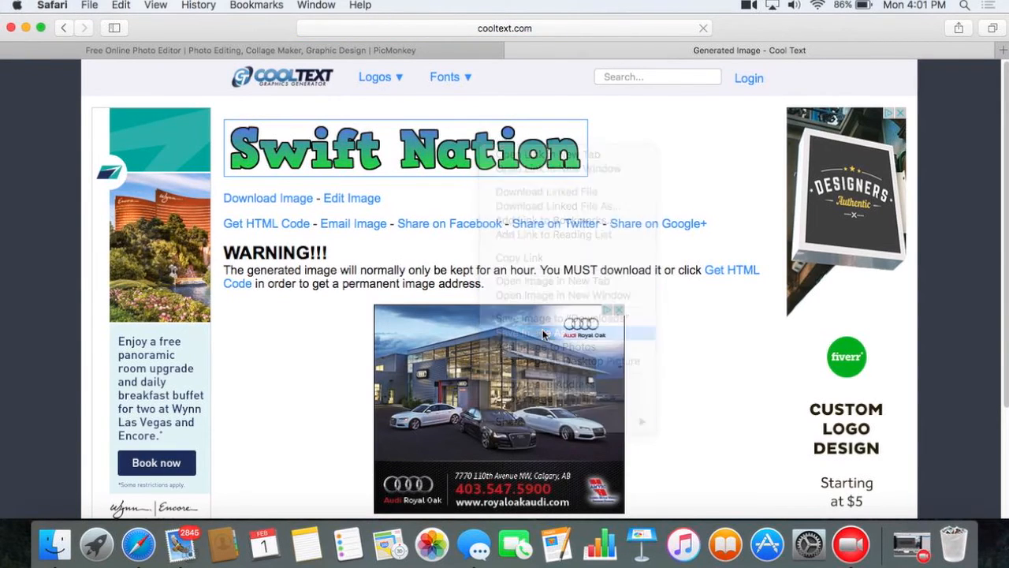
left_click(618, 169)
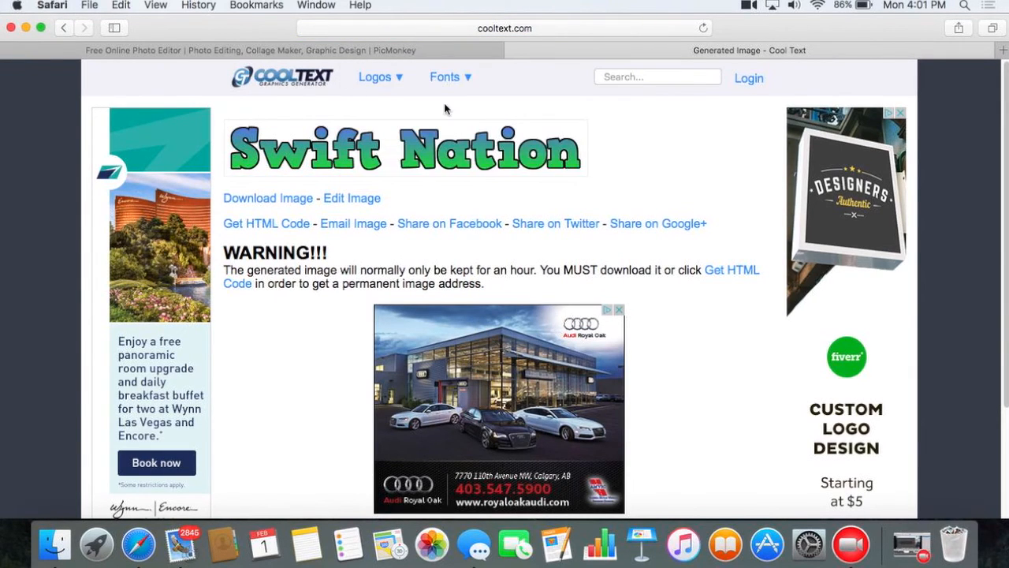
- Return to the PicMonkey editor and add the saved Swift Nation logo as an own-image overlay
left_click(393, 52)
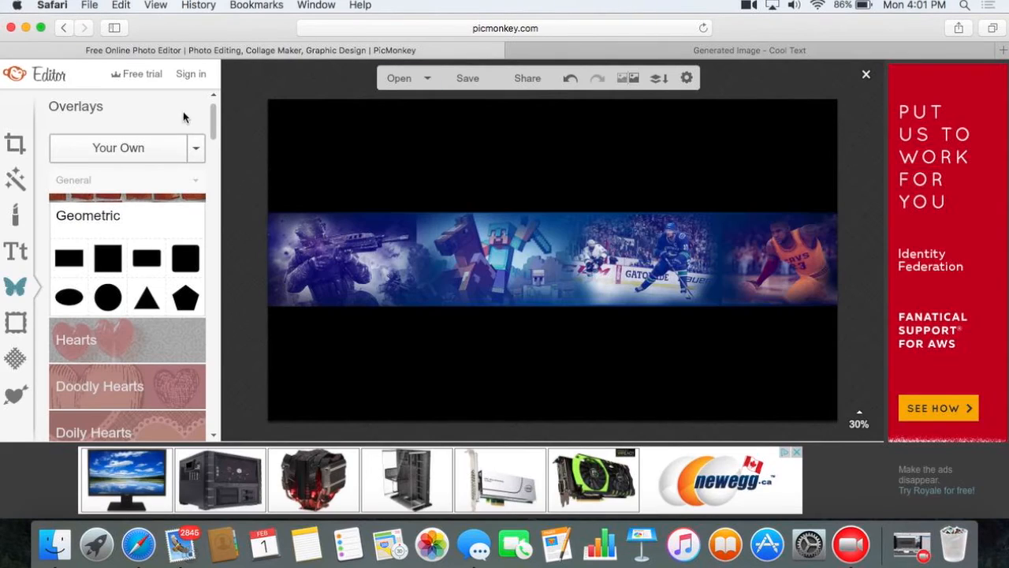
left_click(131, 151)
left_click(431, 213)
double_click(430, 211)
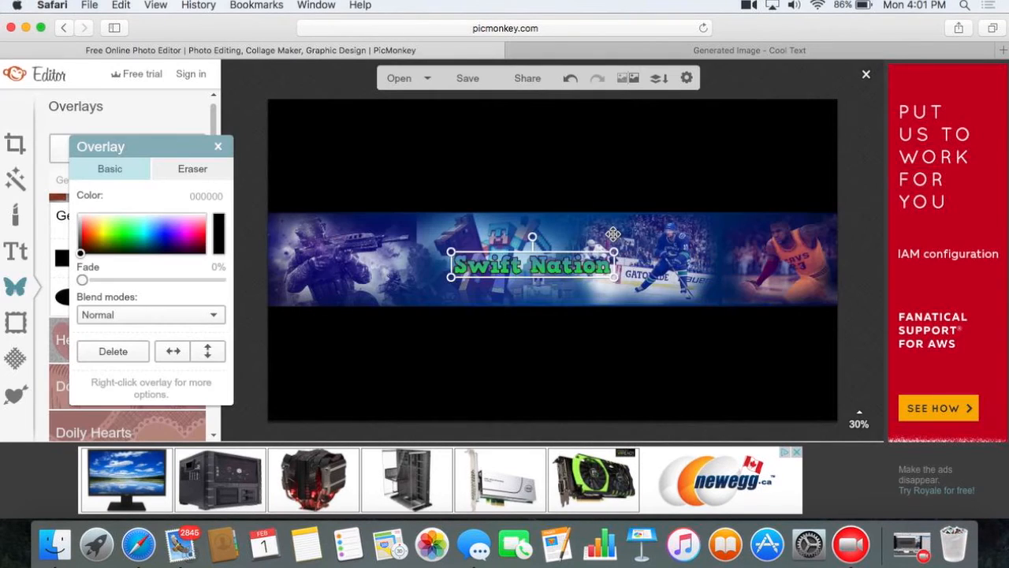
- Enlarge the Swift Nation logo overlay and place it in the middle of the image band
left_click_drag(555, 270, 564, 263)
left_click_drag(625, 273, 722, 309)
left_click_drag(629, 268, 587, 265)
left_click(639, 142)
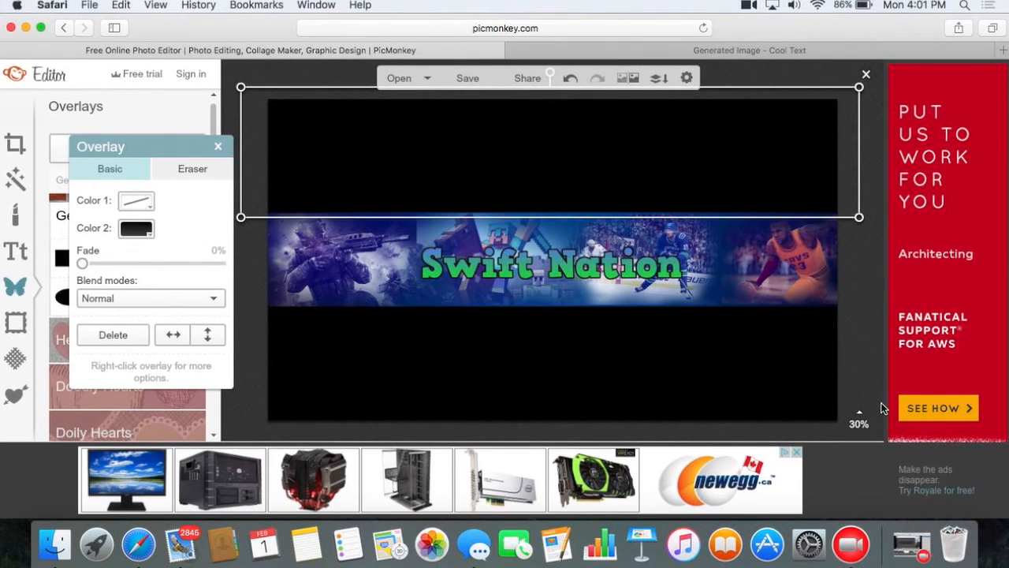
left_click(218, 146)
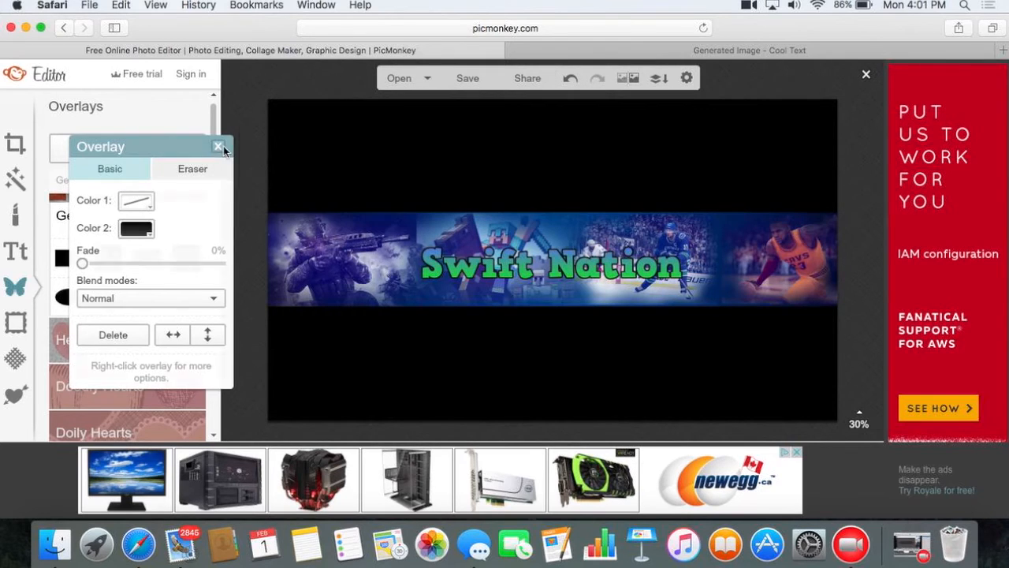
left_click_drag(598, 270, 603, 266)
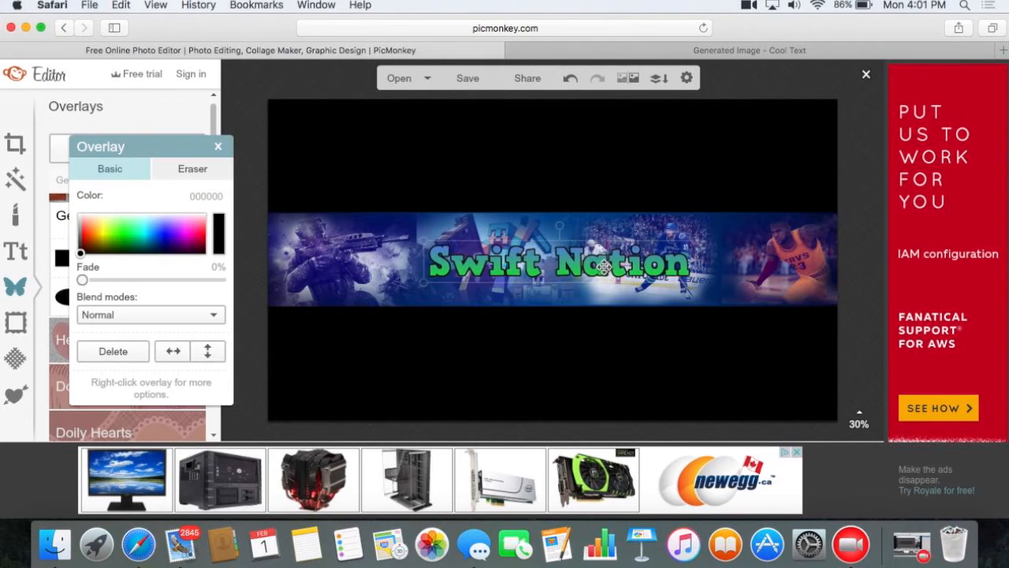
left_click(218, 146)
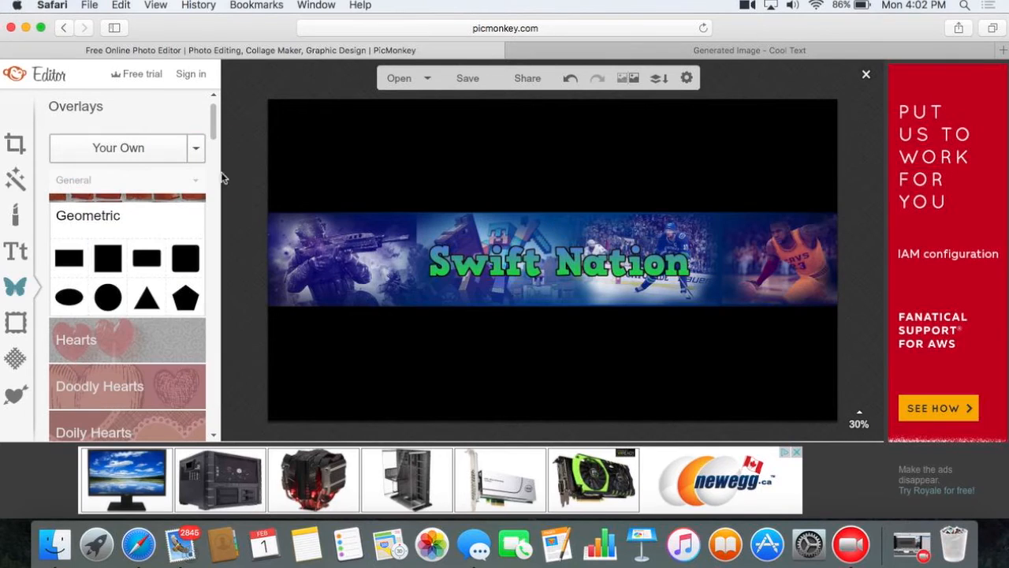
- Save the finished banner to the Desktop as an image named Channel Art
left_click(473, 81)
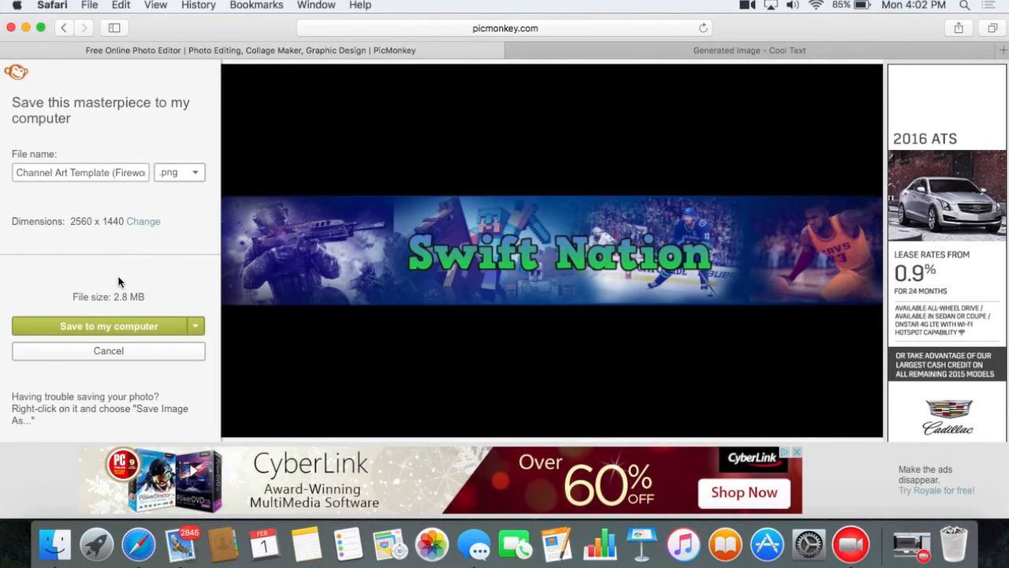
right_click(383, 260)
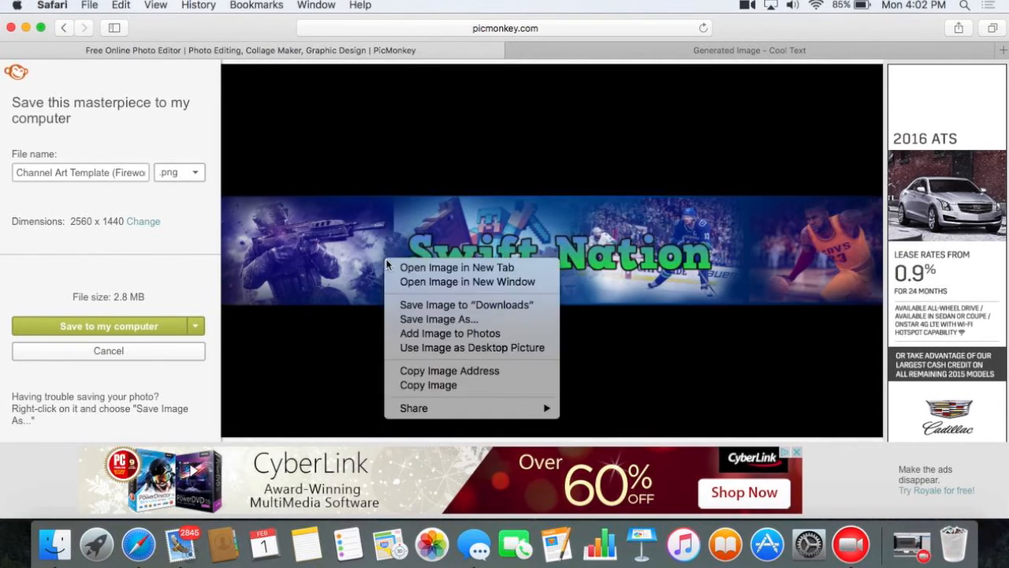
left_click(479, 319)
key("BackSpace")
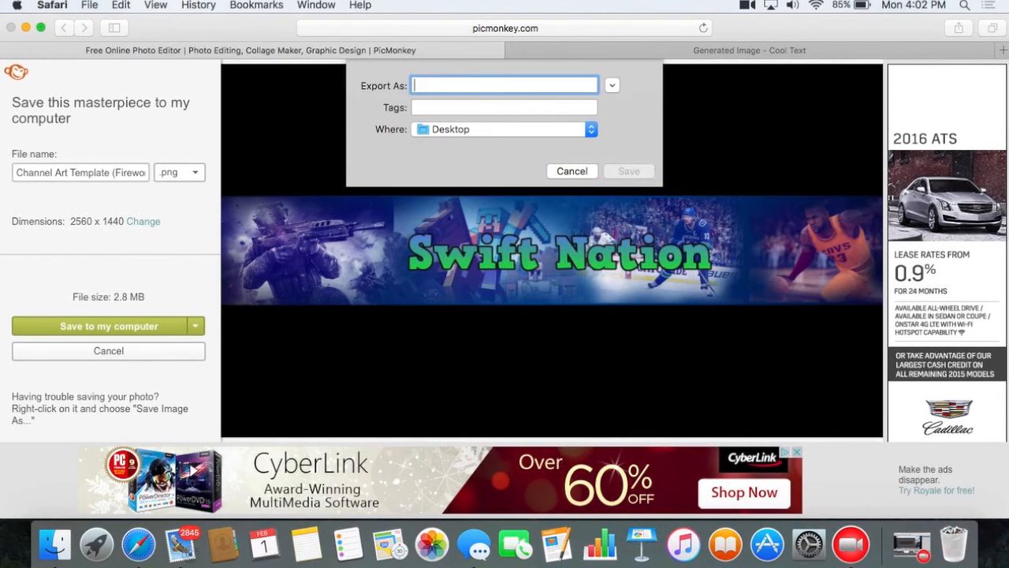
type("Channel Art")
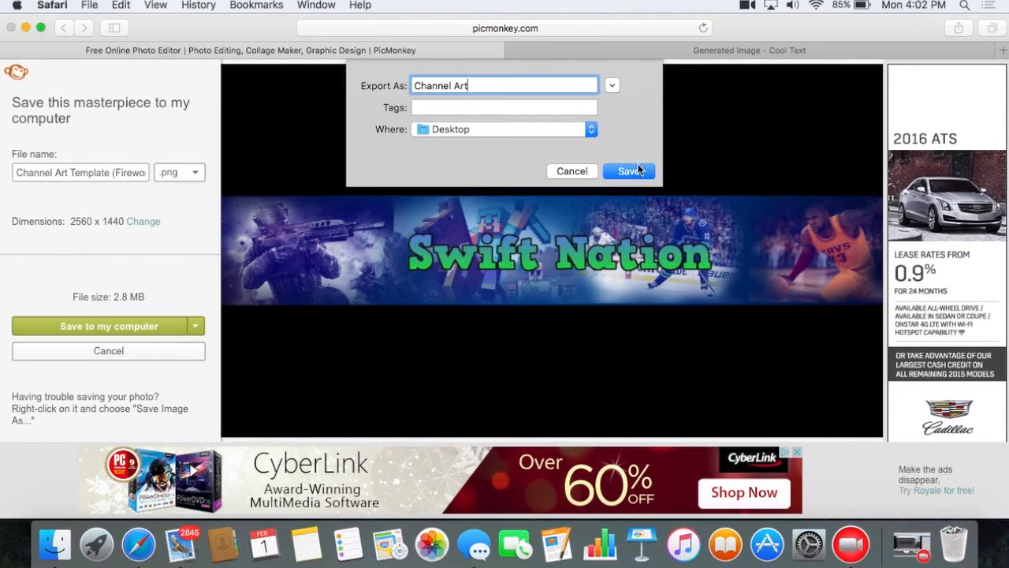
left_click(635, 171)
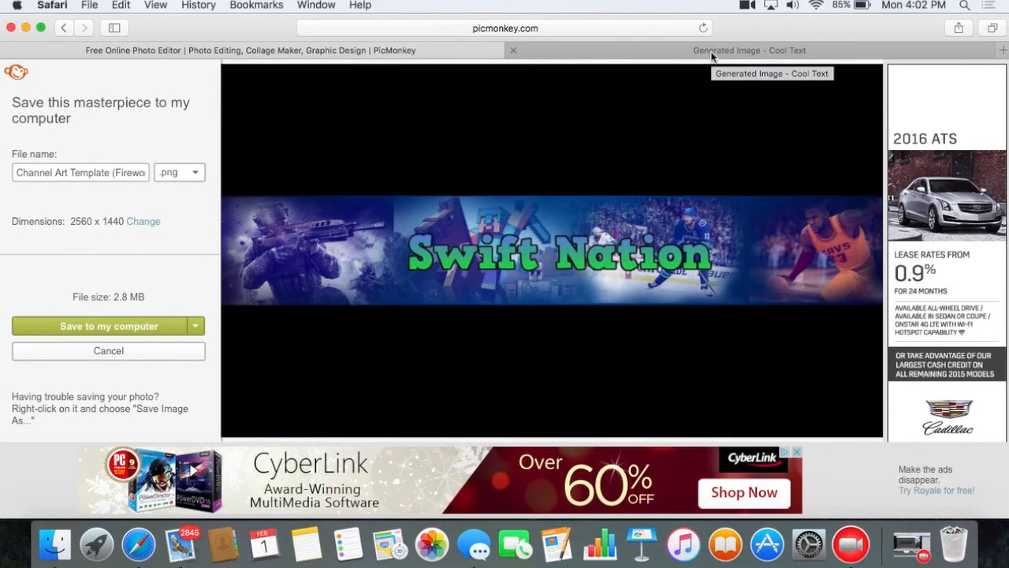
- Switch to YouTube, go to the account's own channel page and open its channel art for editing
left_click(711, 53)
left_click(627, 24)
left_click(331, 334)
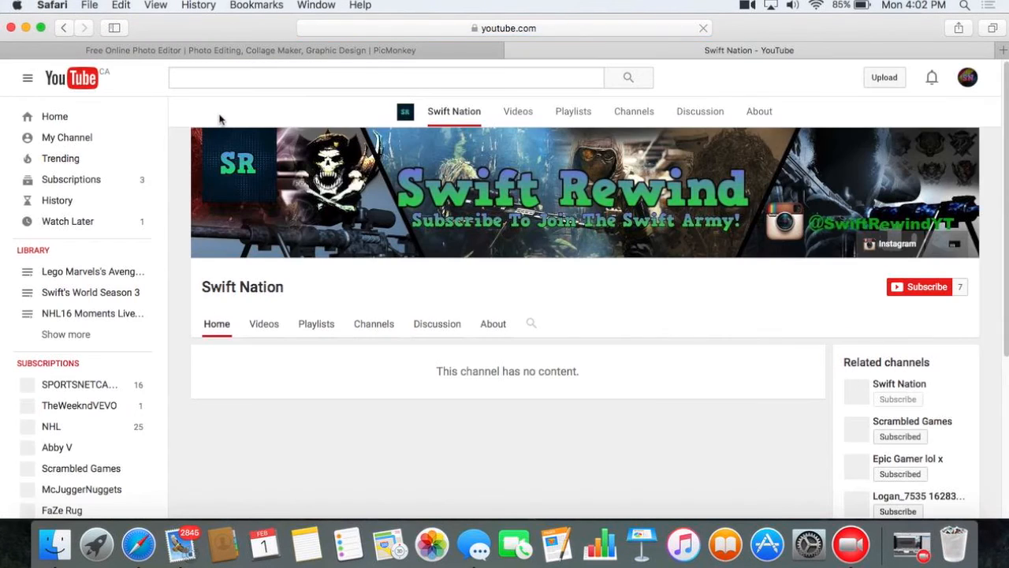
left_click(86, 145)
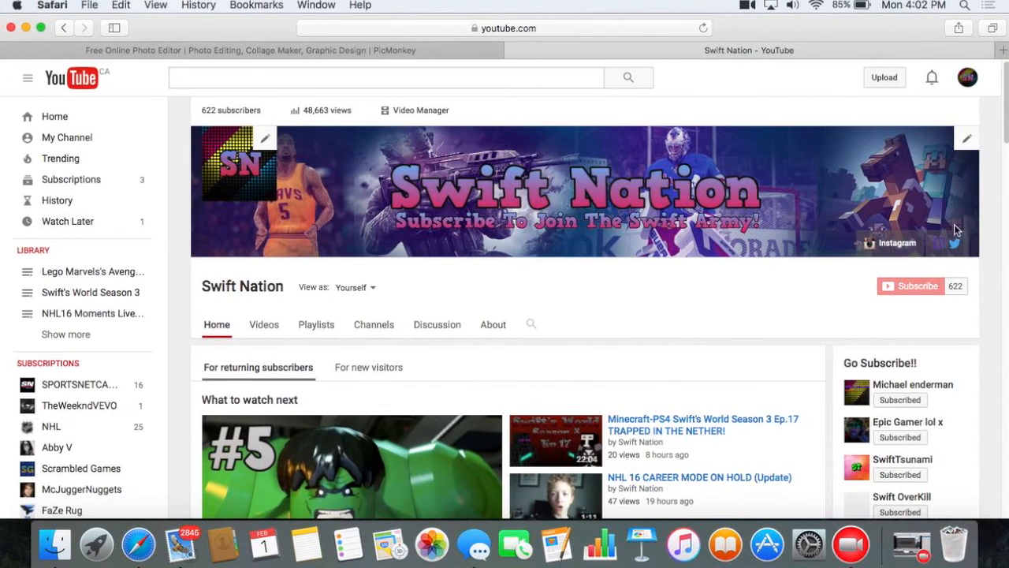
left_click(966, 140)
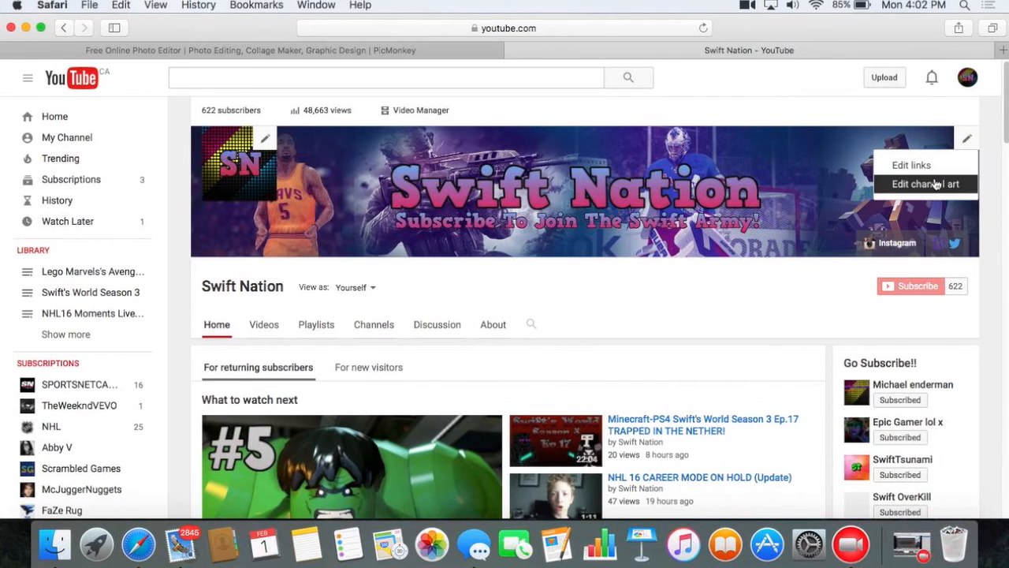
left_click(938, 182)
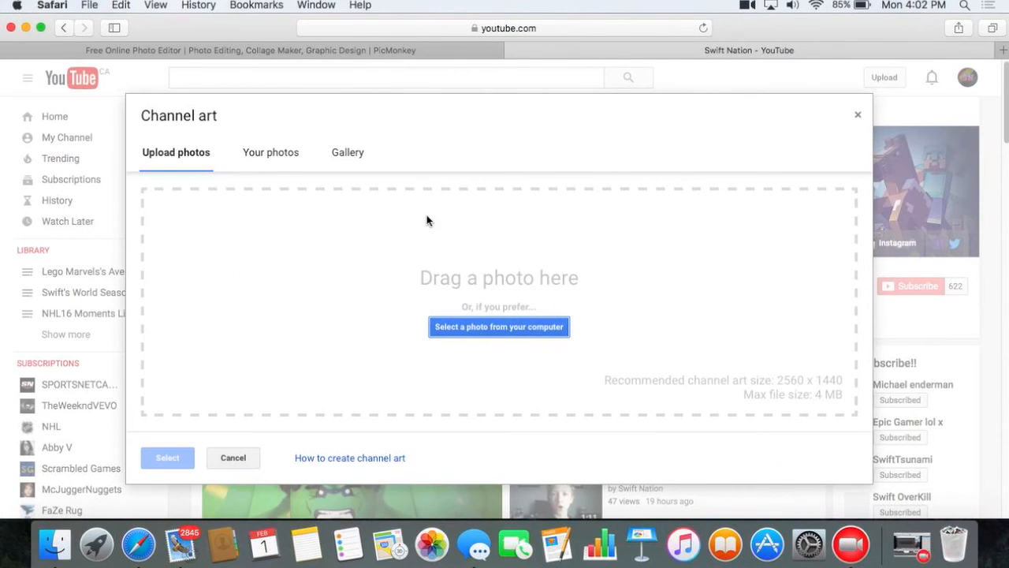
- Upload the Channel Art image from the Desktop as the channel art
left_click(512, 328)
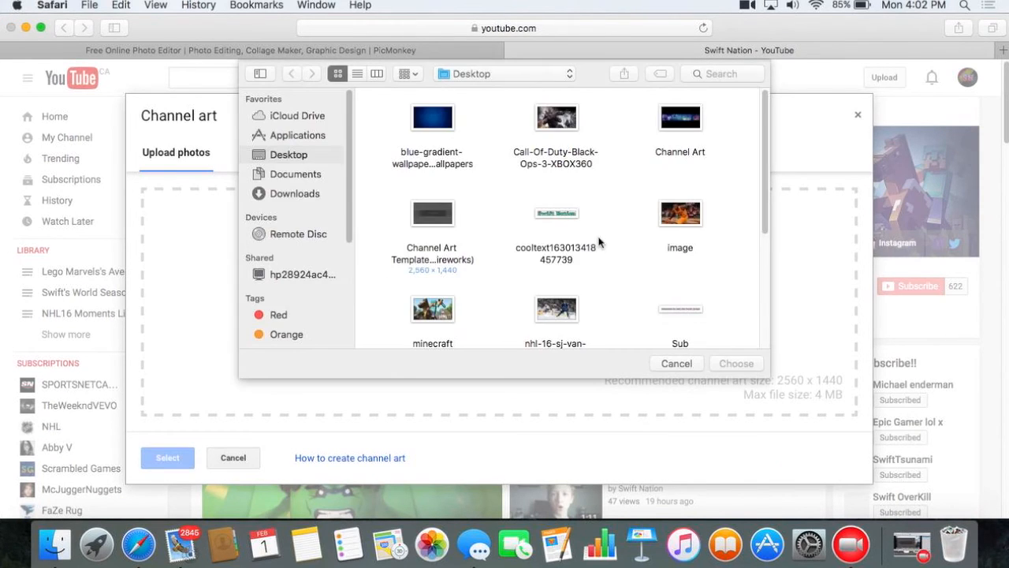
scroll(590, 307, "down", 5)
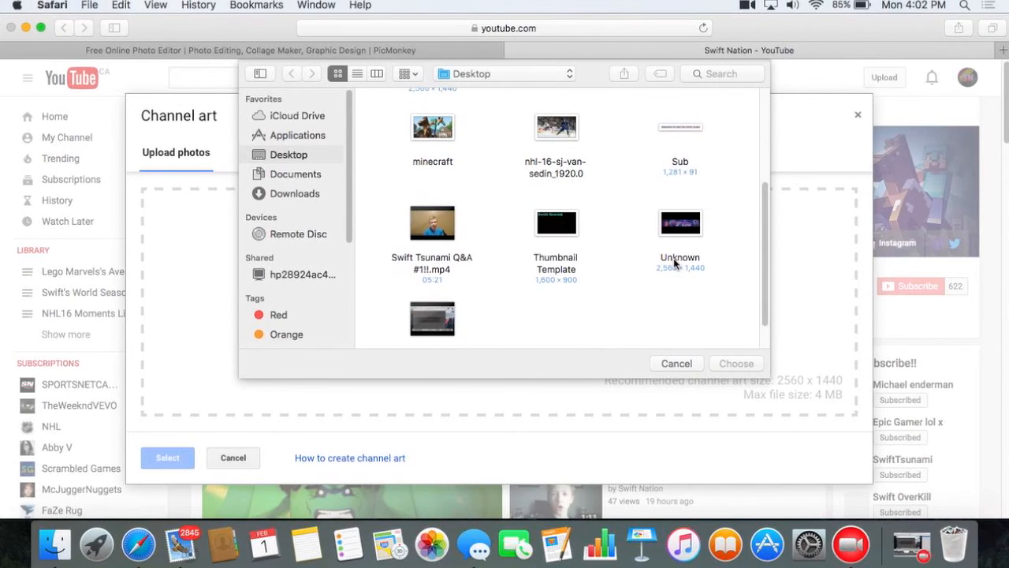
scroll(496, 290, "up", 5)
left_click(681, 152)
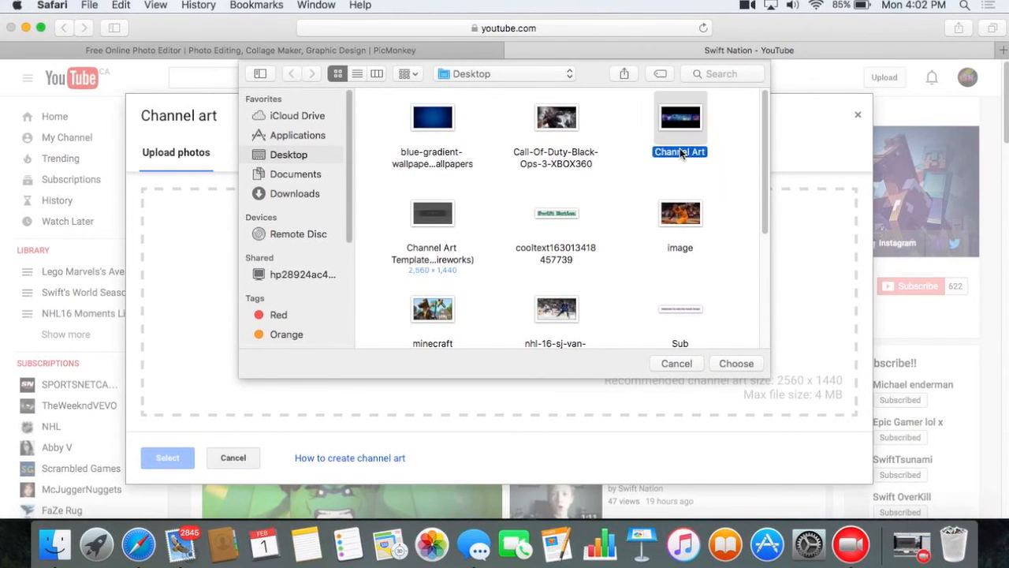
double_click(681, 154)
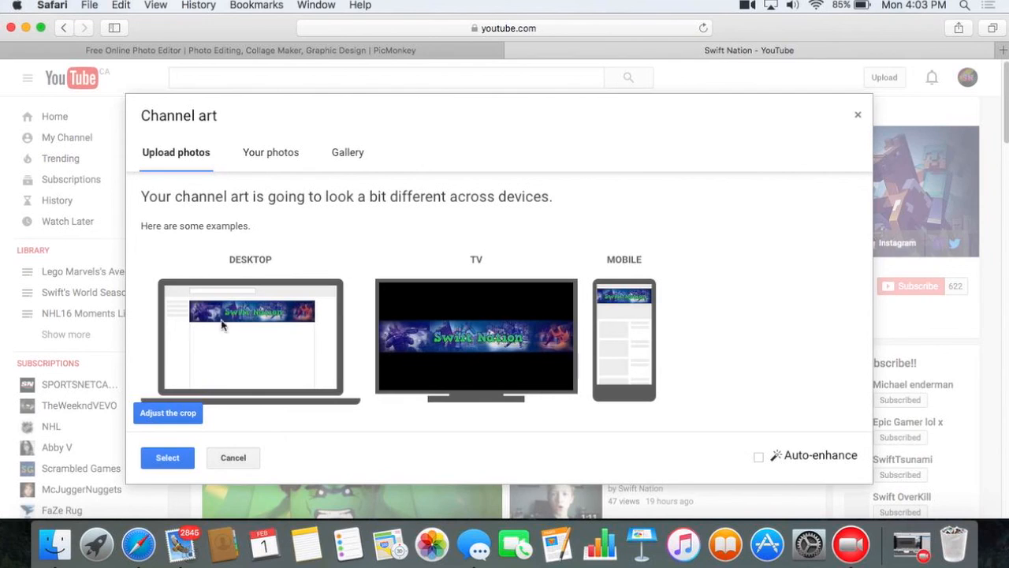
- Check the uploaded banner's crop region and device previews, and close the channel art dialog without applying it
left_click(192, 415)
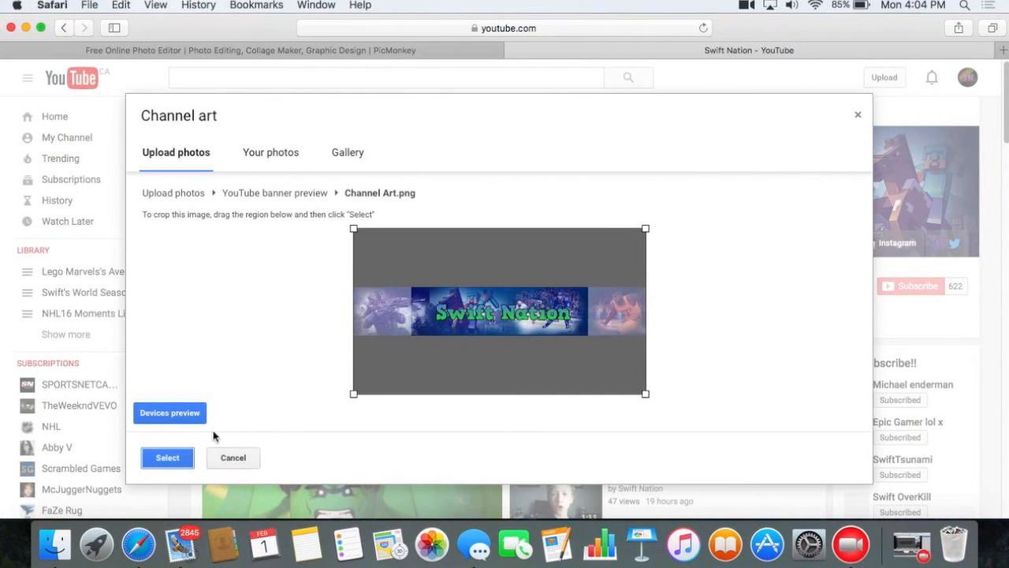
left_click(197, 412)
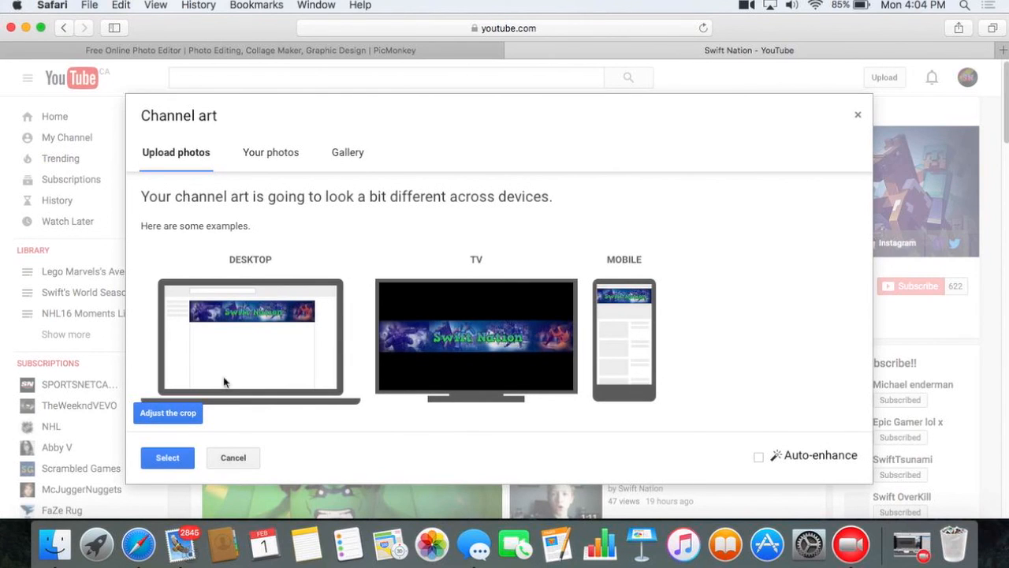
left_click(231, 458)
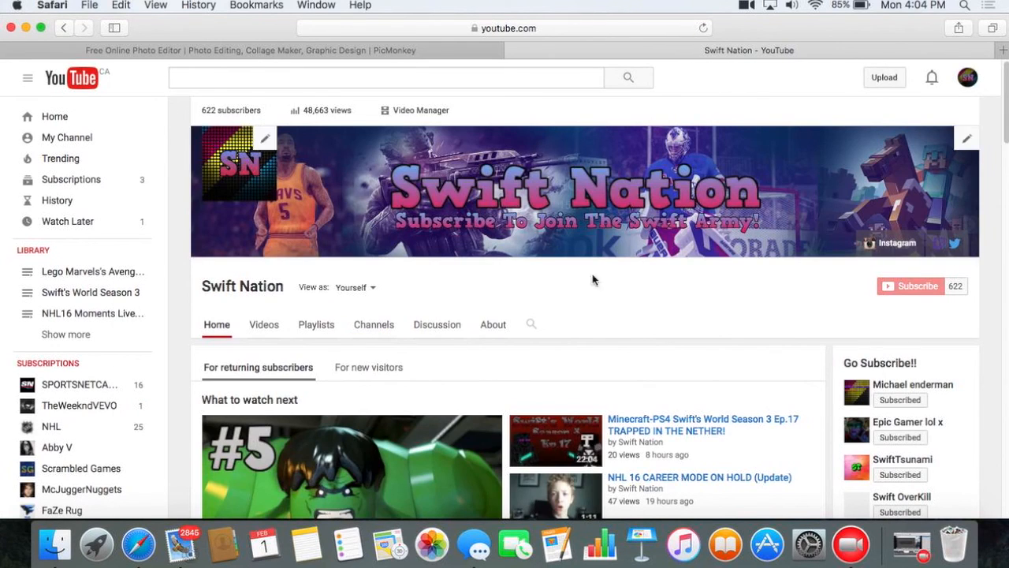